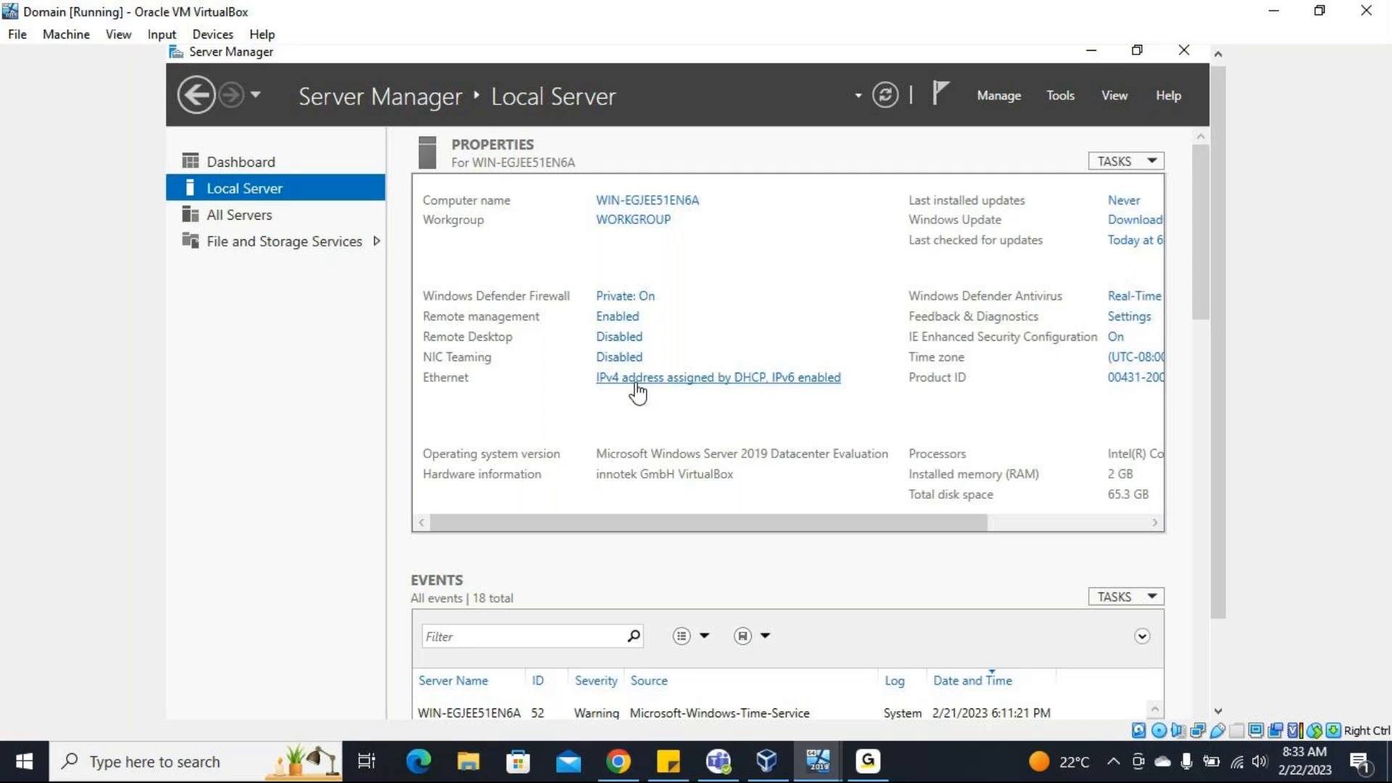
Review the Ethernet adapter's IPv4 settings and disable Internet Protocol Version 6 (TCP/IPv6) for that adapter.
left_click(636, 382)
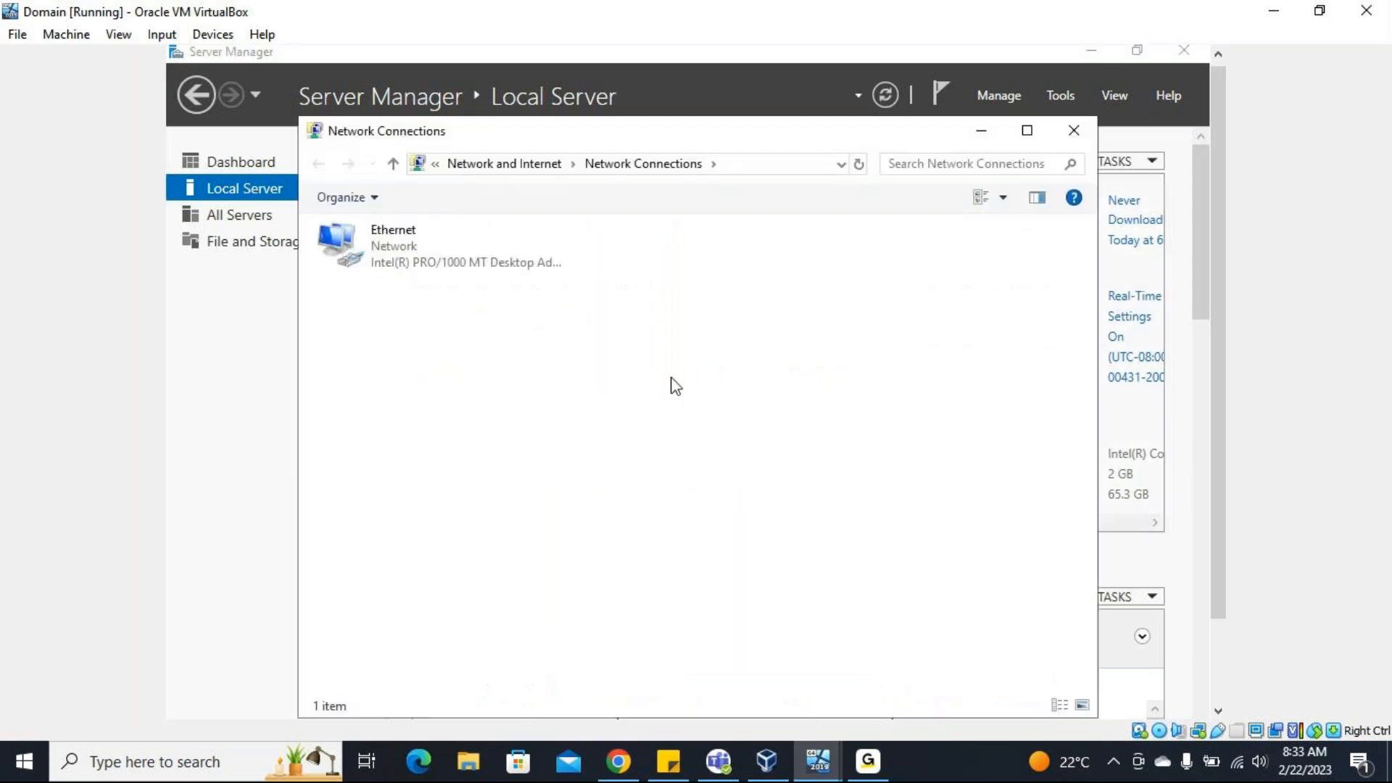
left_click(485, 268)
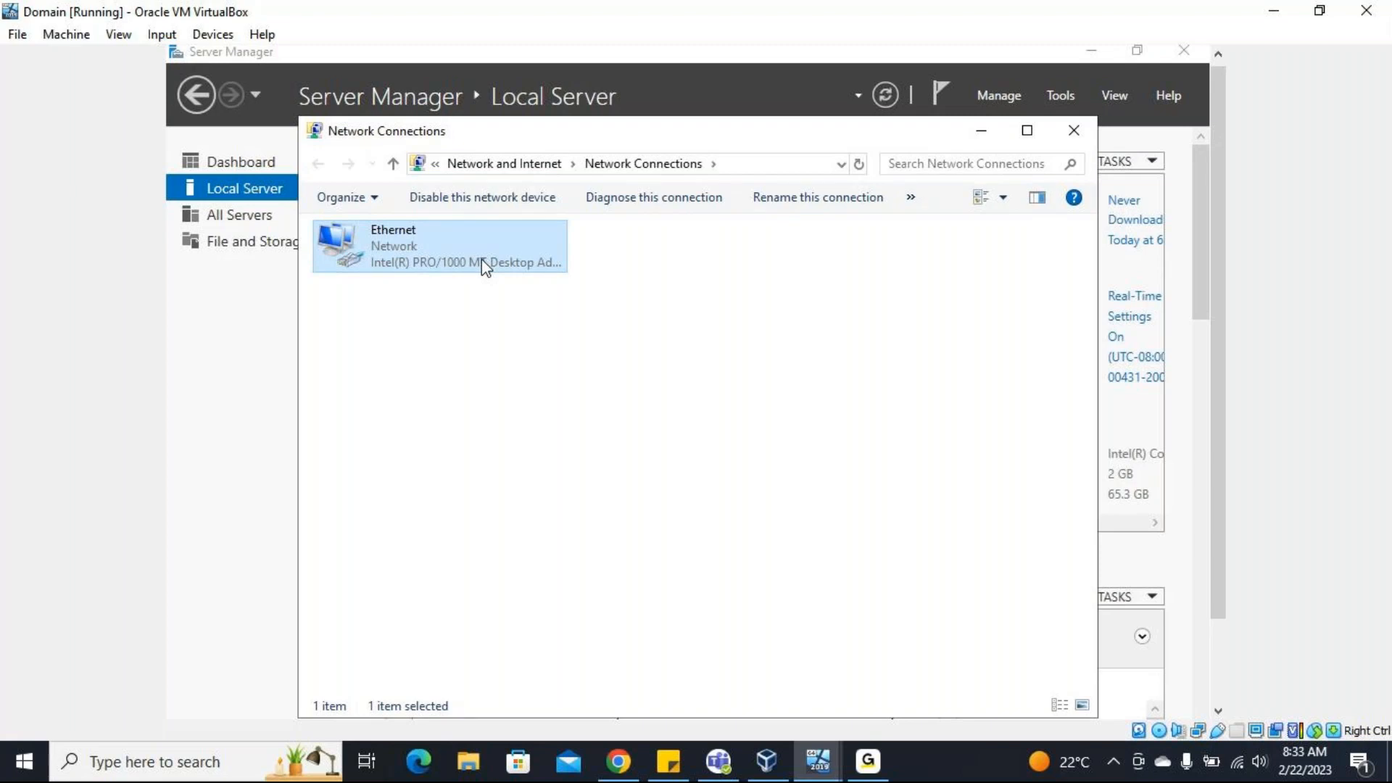
right_click(481, 259)
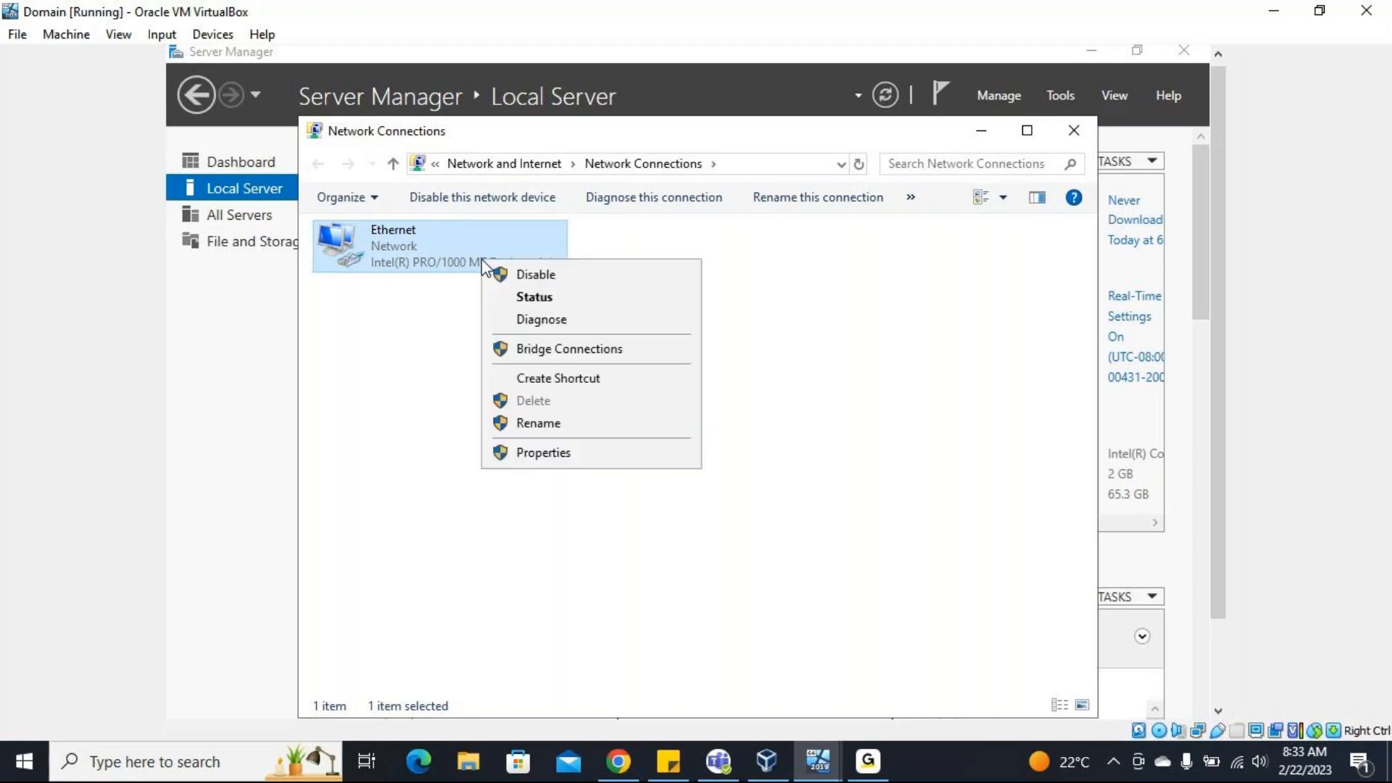
left_click(548, 460)
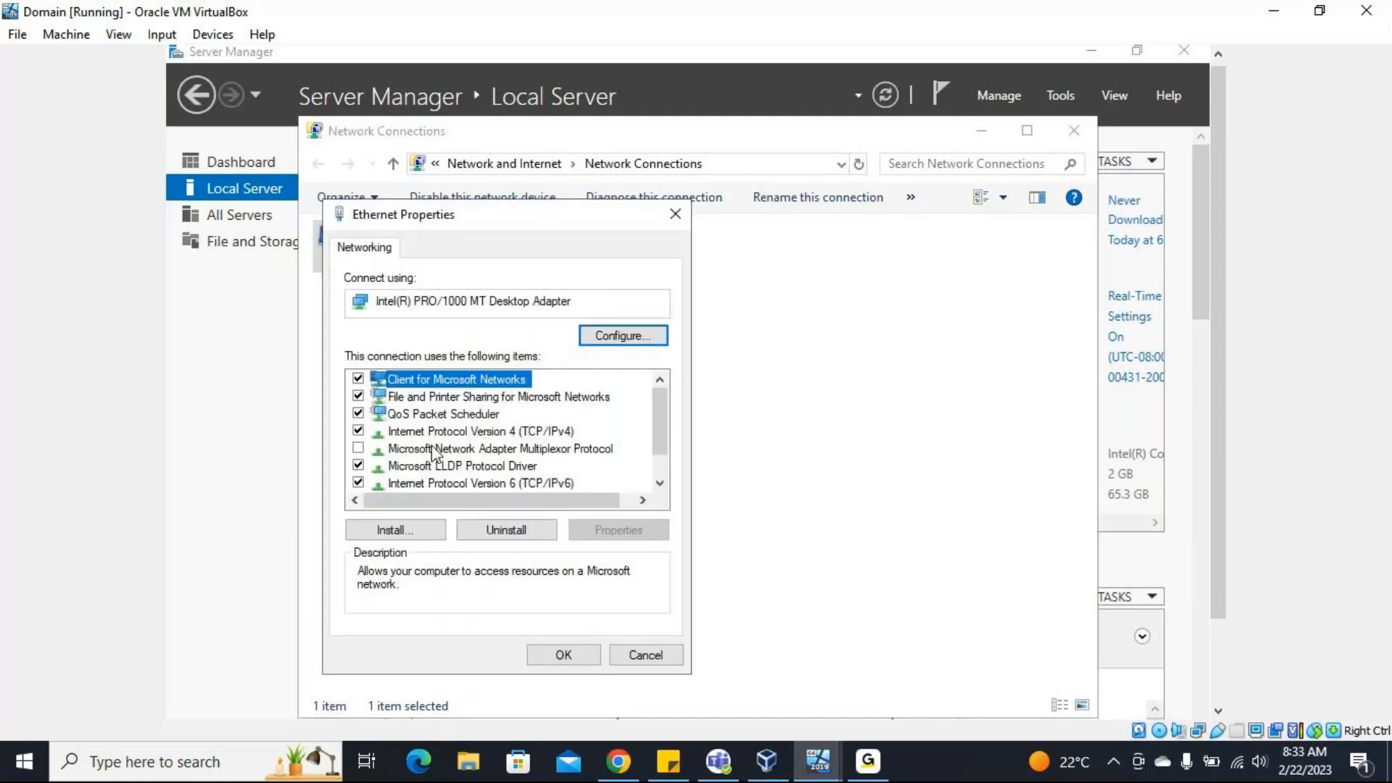
double_click(461, 432)
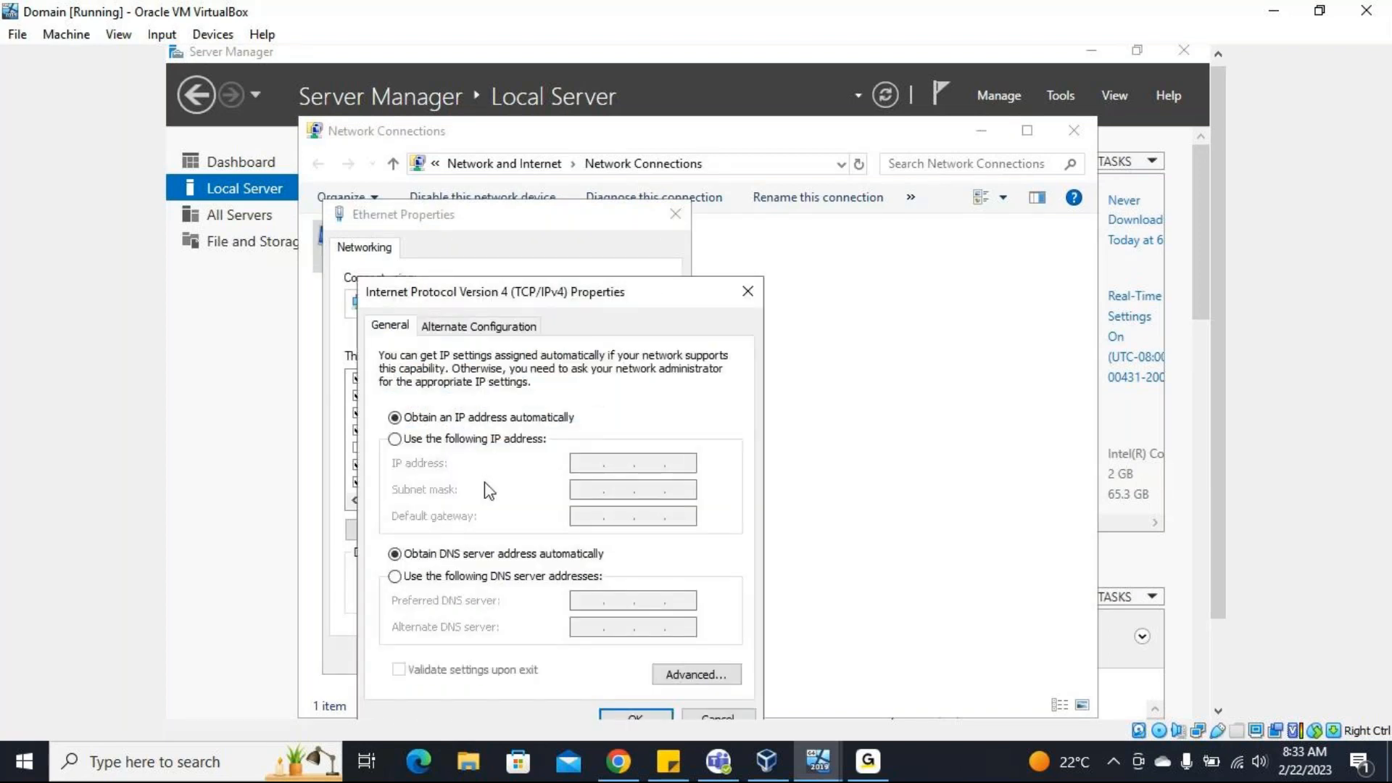
left_click(710, 714)
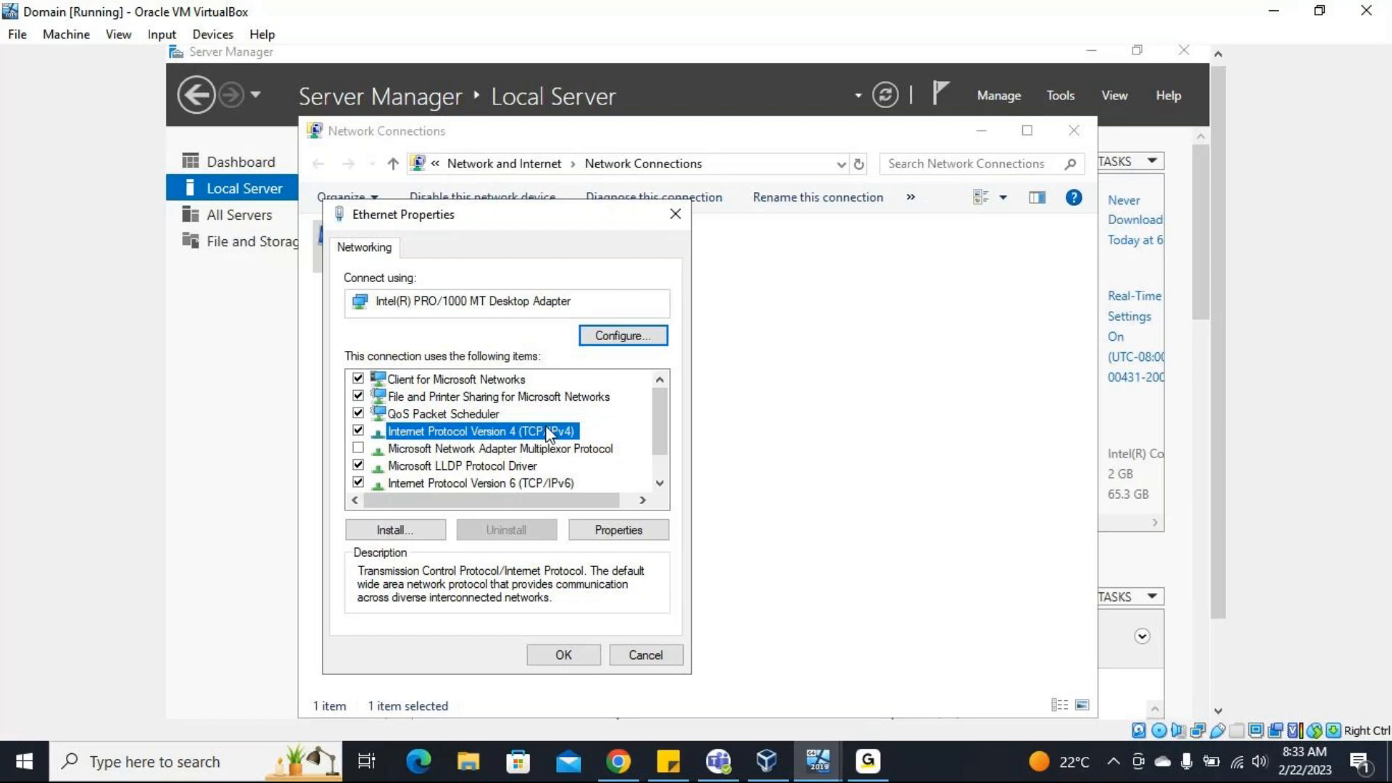
left_click(359, 482)
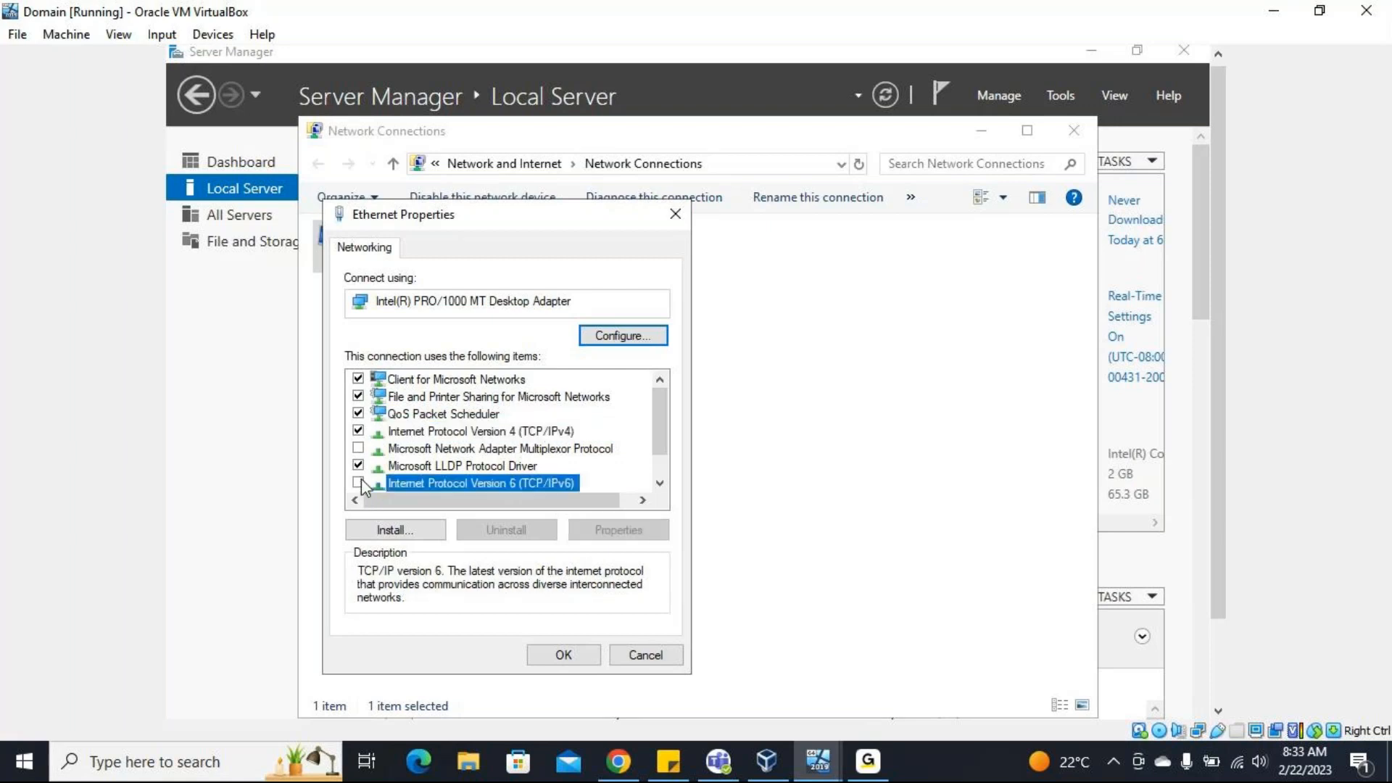
left_click(583, 656)
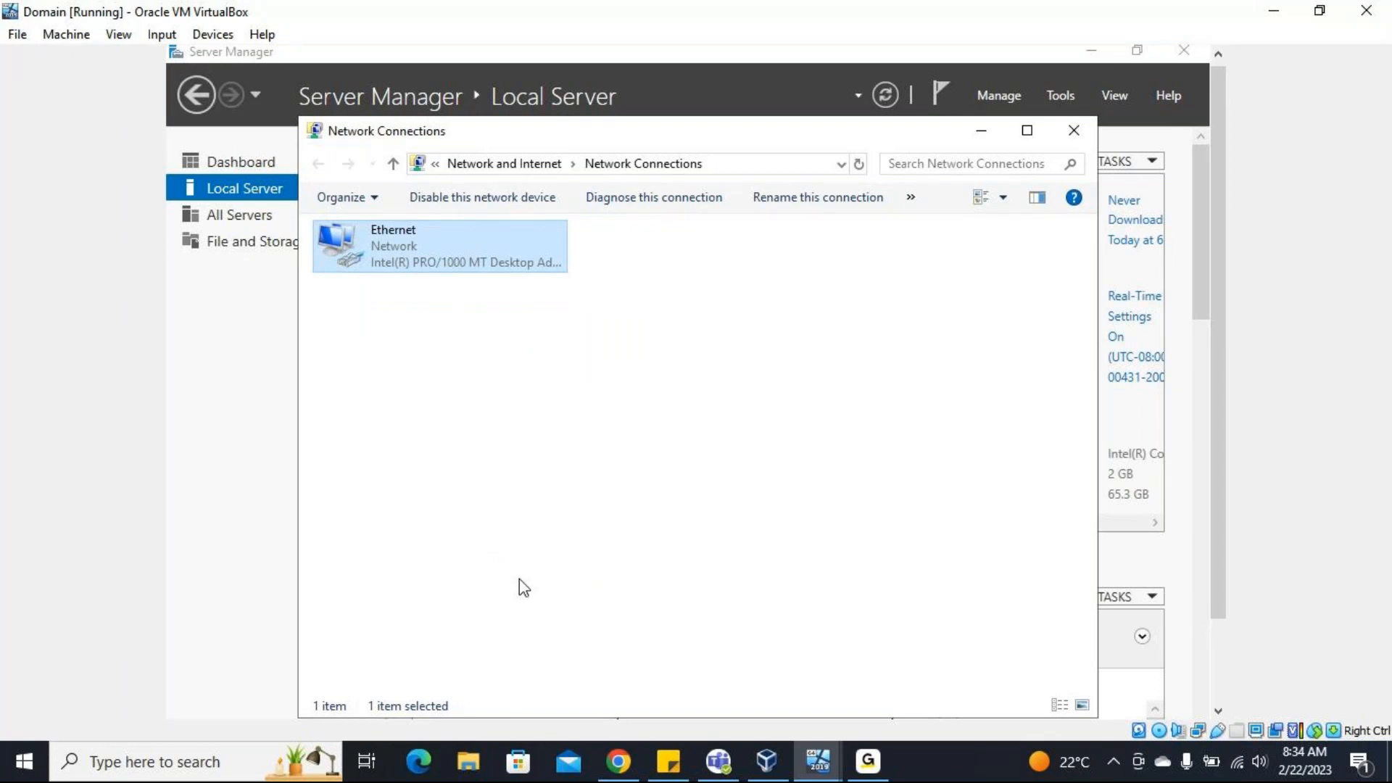
left_click(1075, 130)
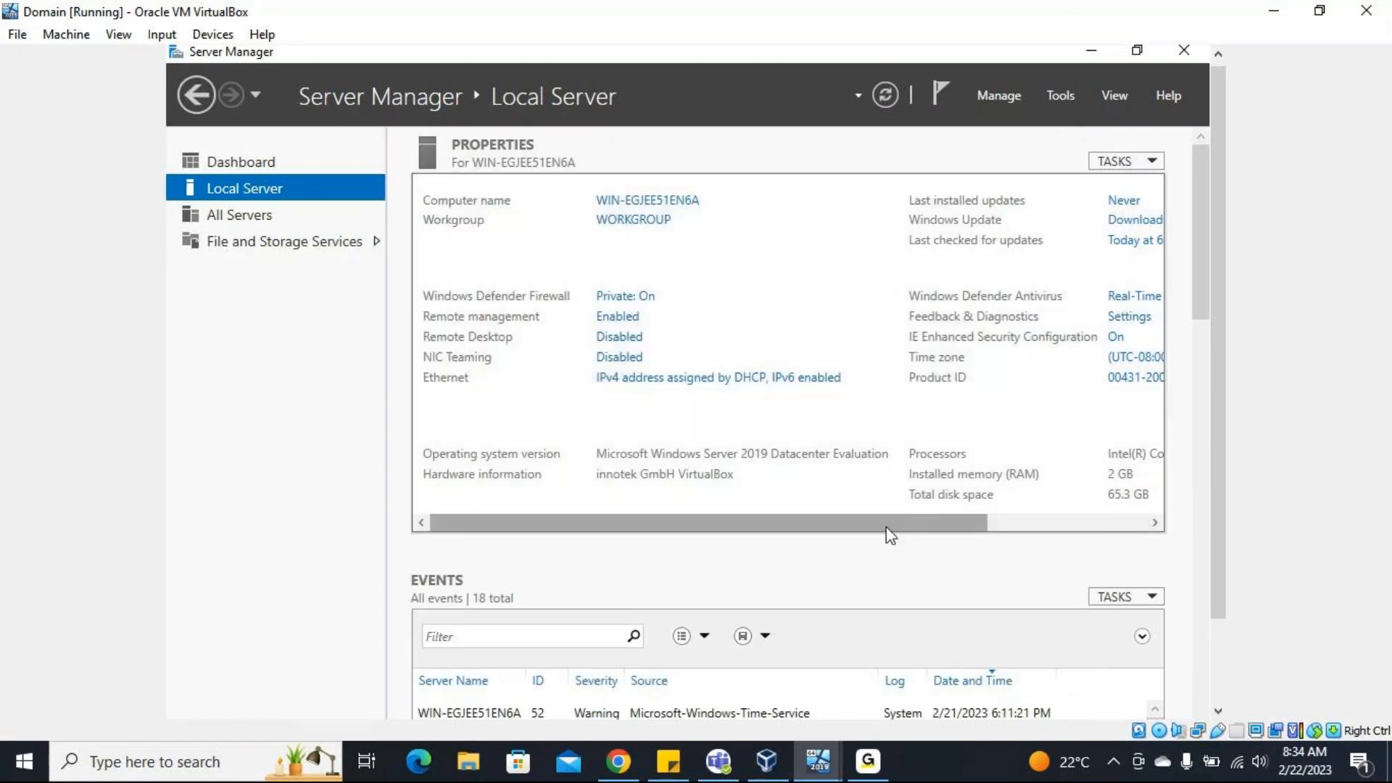
Turn off IE Enhanced Security Configuration for both Administrators and Users.
left_click_drag(887, 528, 954, 531)
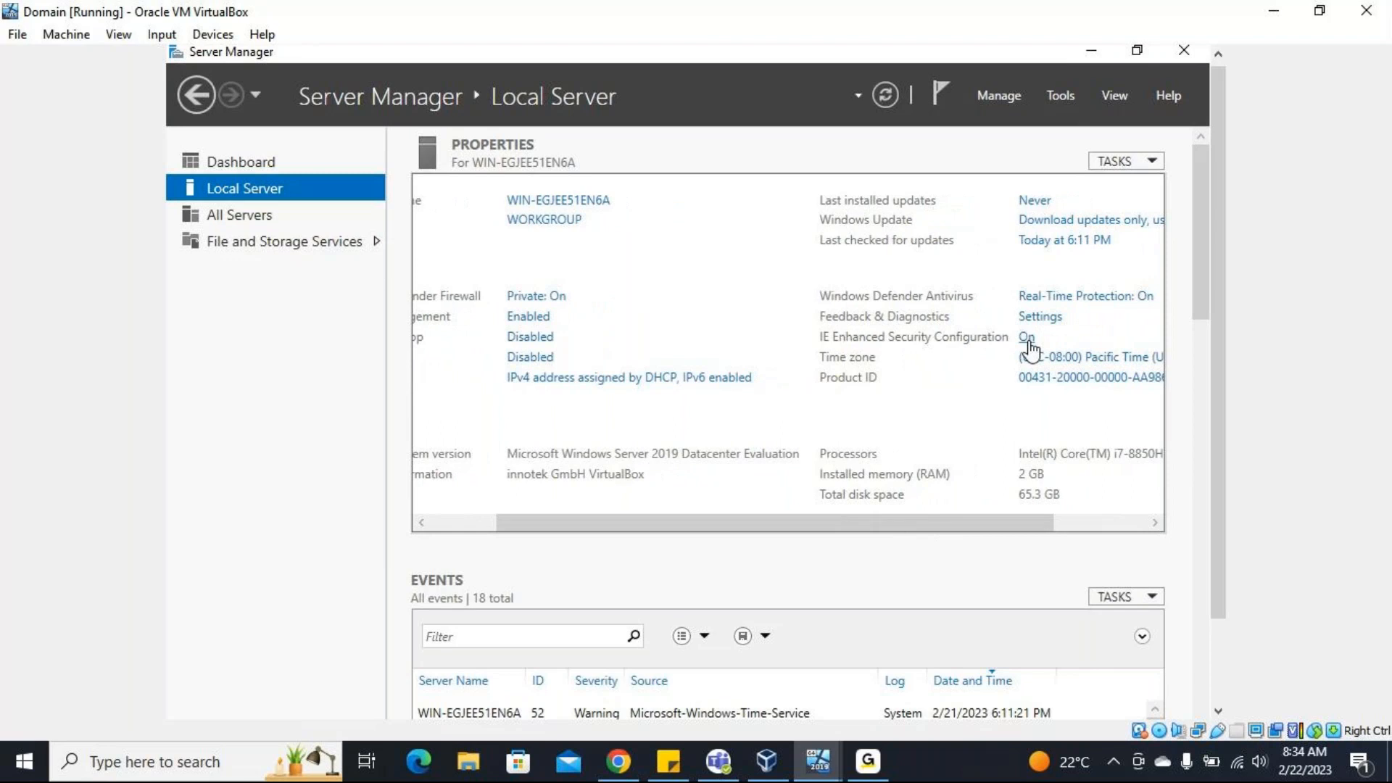
left_click(1028, 338)
left_click(556, 393)
left_click(556, 513)
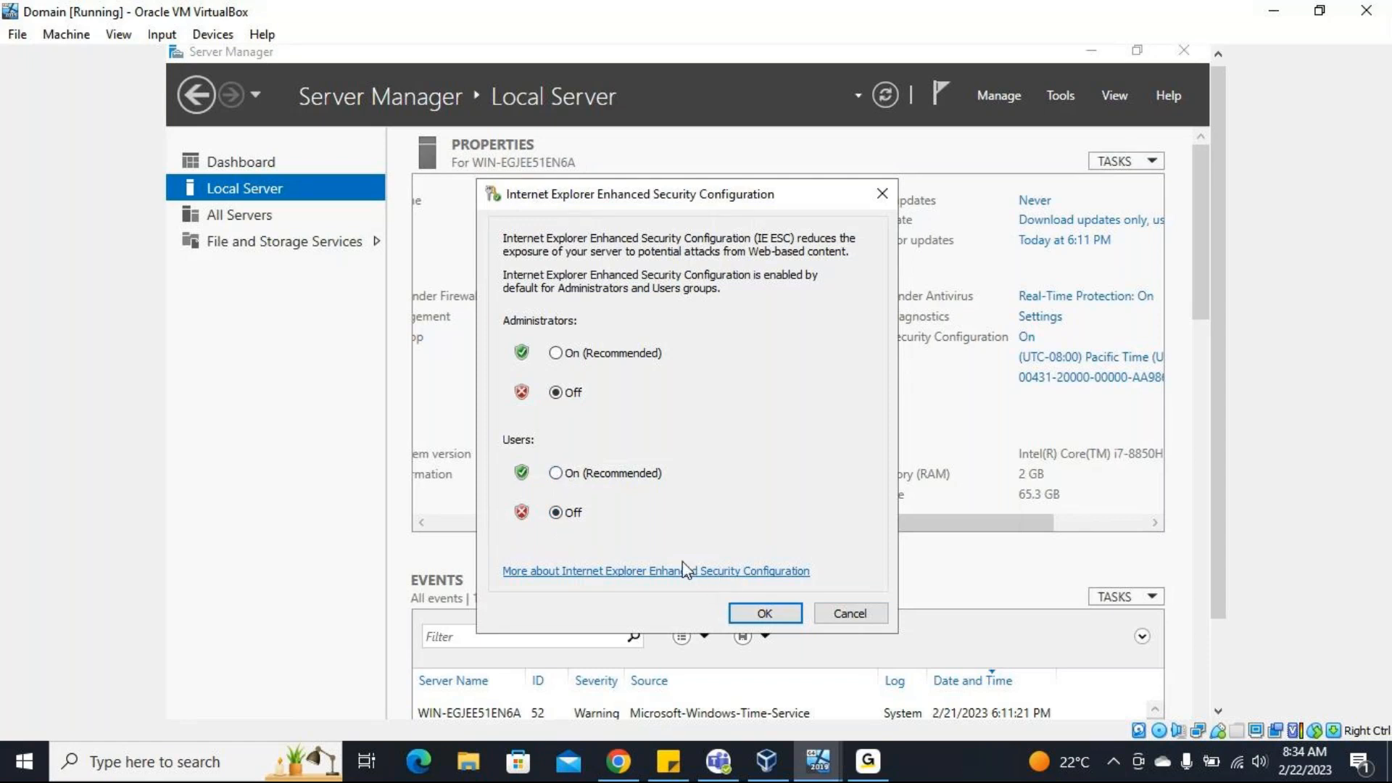
left_click(776, 613)
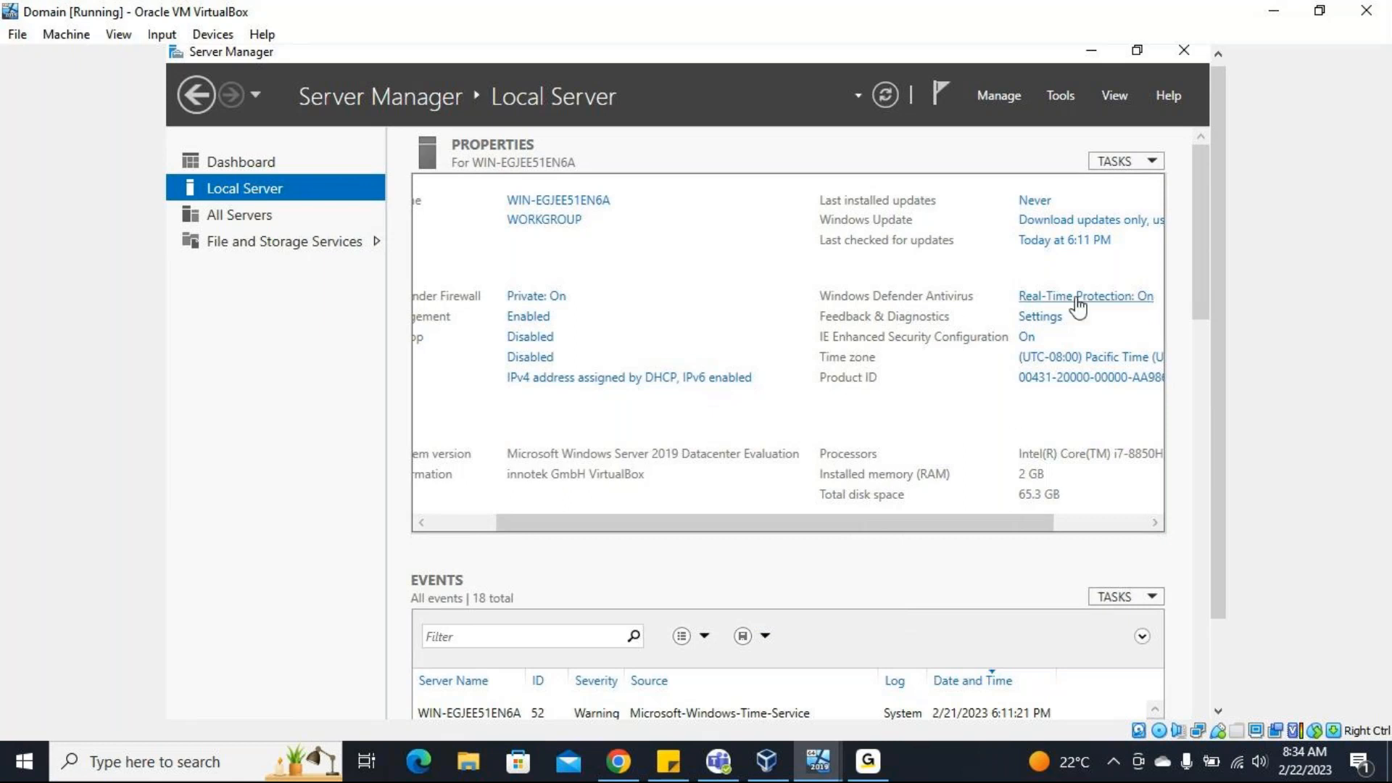
Examine the server's Windows Update settings and pending updates, and close the Settings window.
scroll(1058, 224, "right", 3)
left_click(1058, 224)
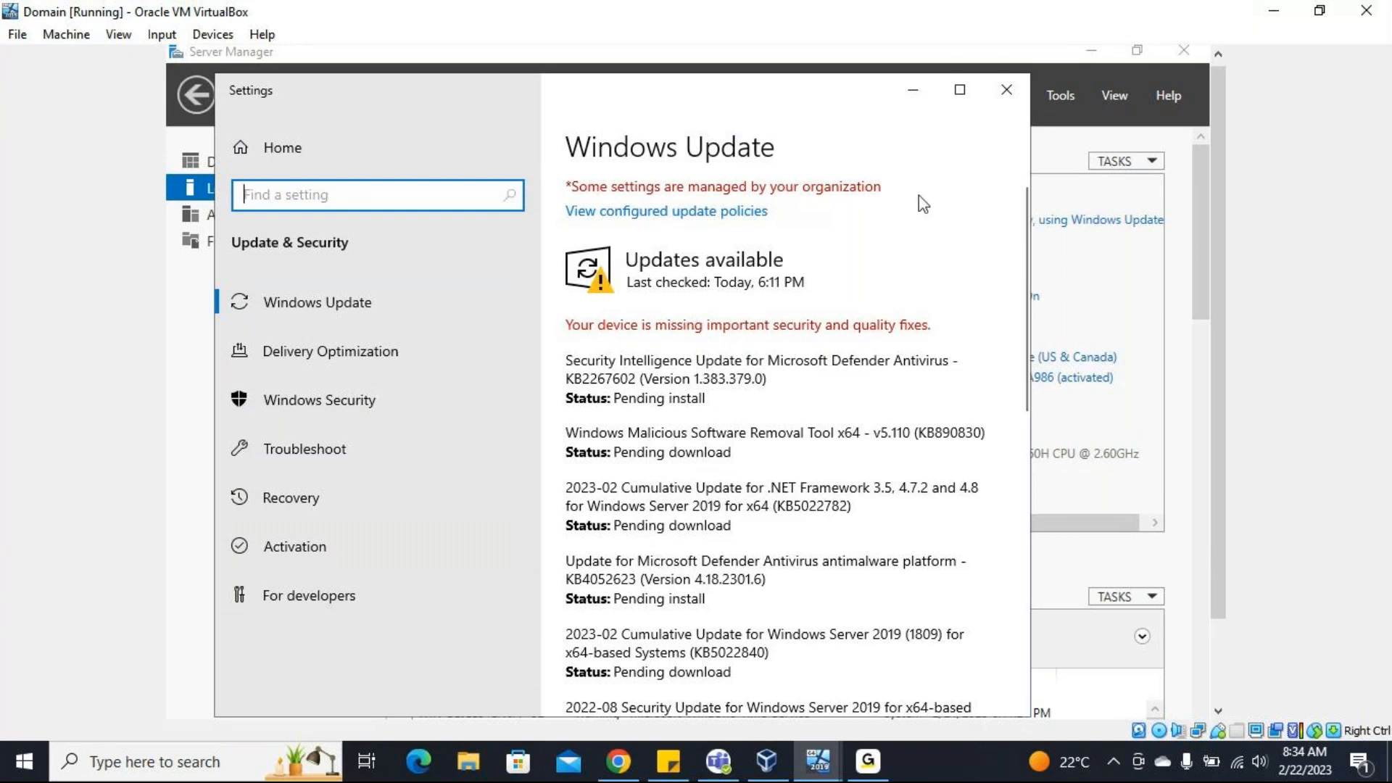
left_click(1009, 89)
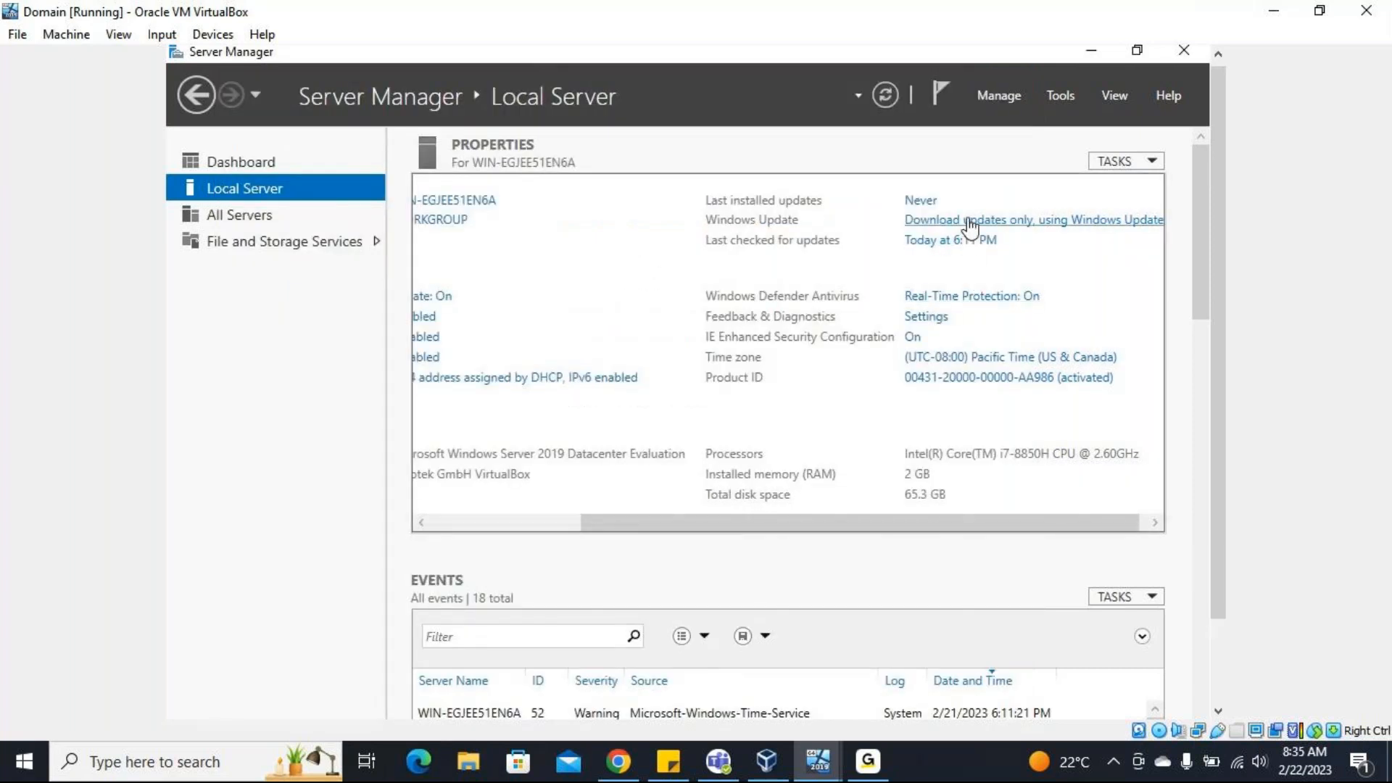
Find the Run app in the virtual machine and use it to launch sconfig.
scroll(1075, 470, "down", 2)
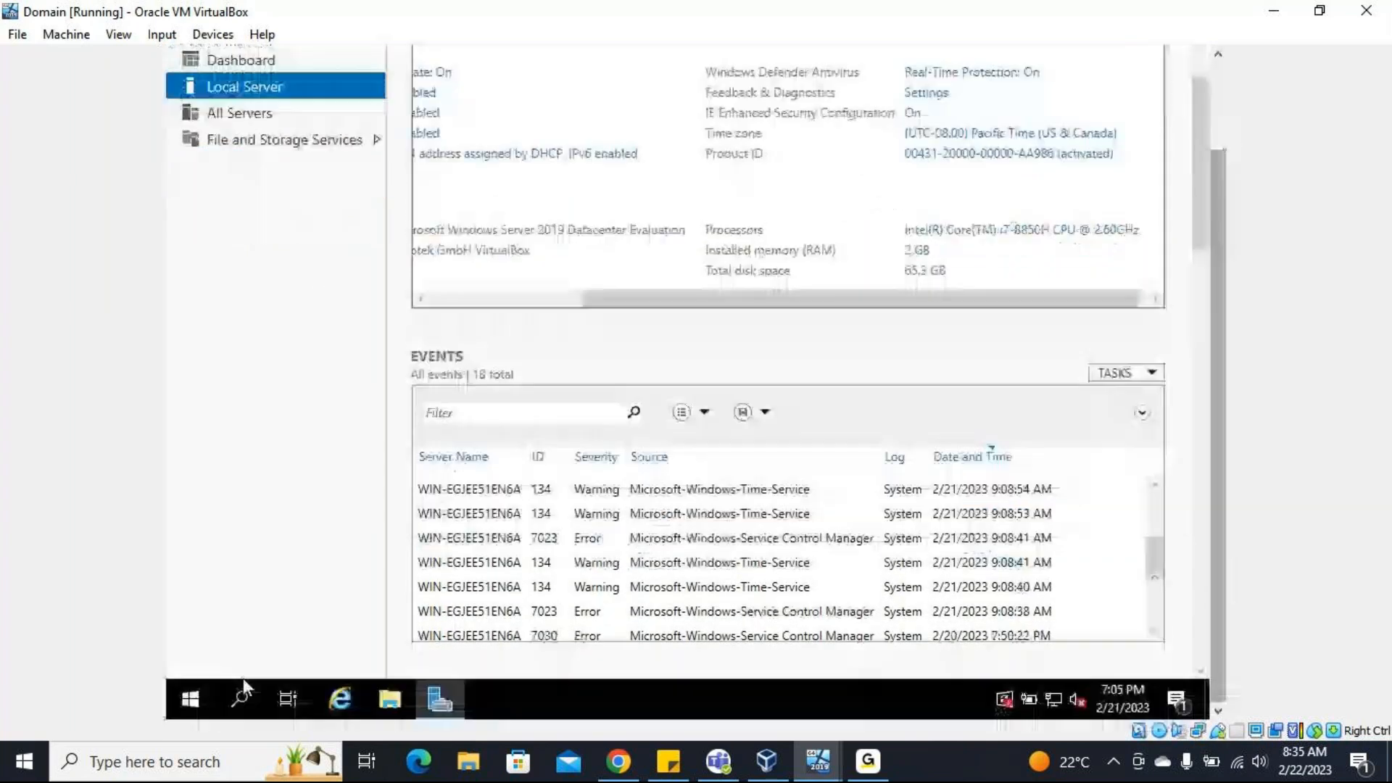
left_click(194, 695)
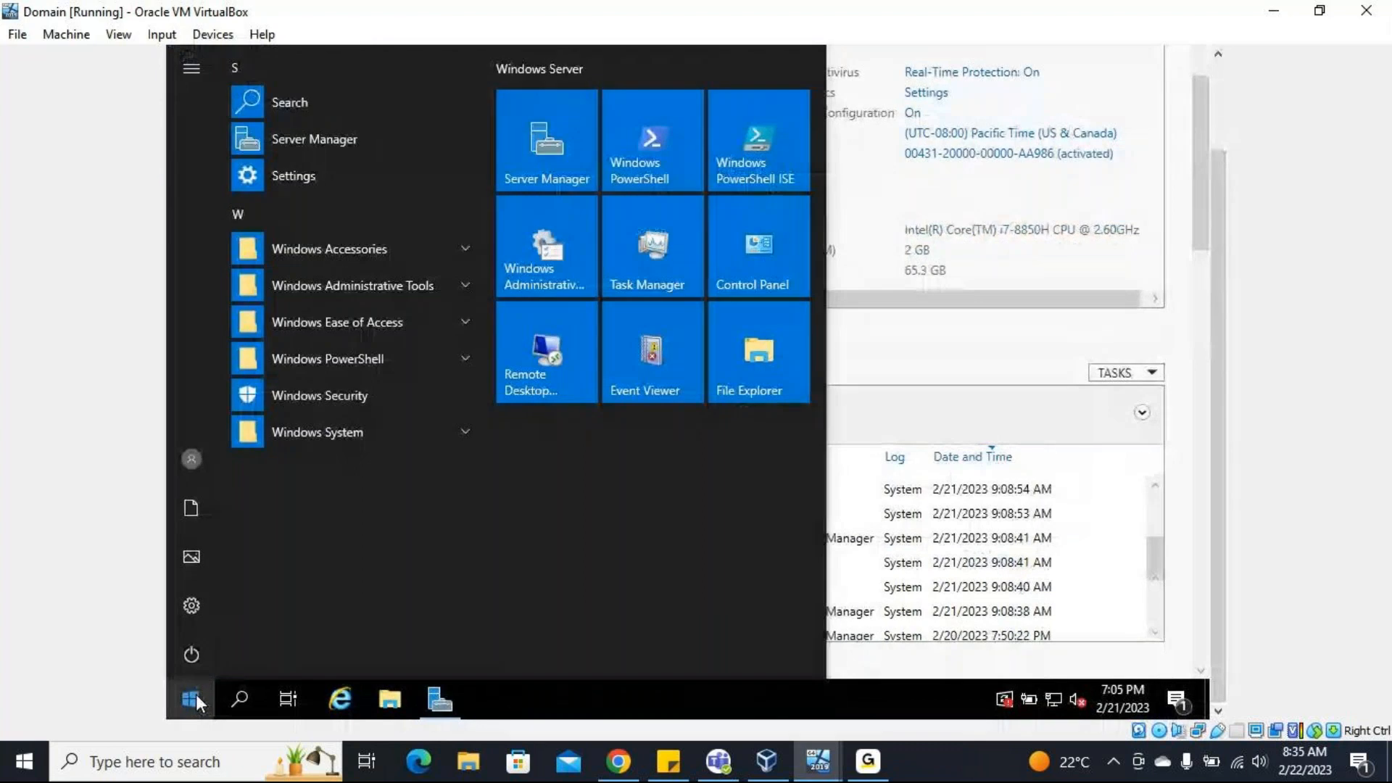
left_click(201, 693)
left_click(209, 693)
type("r")
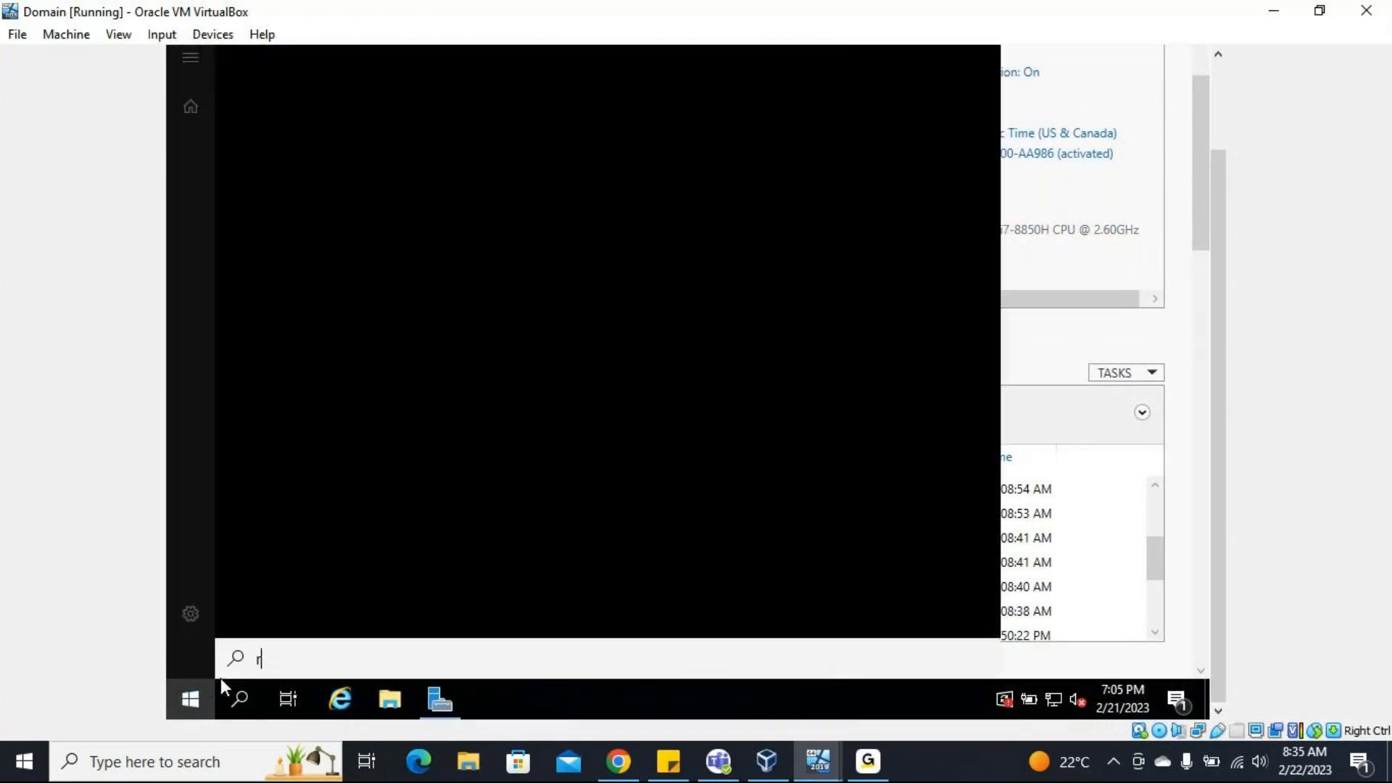
type("un")
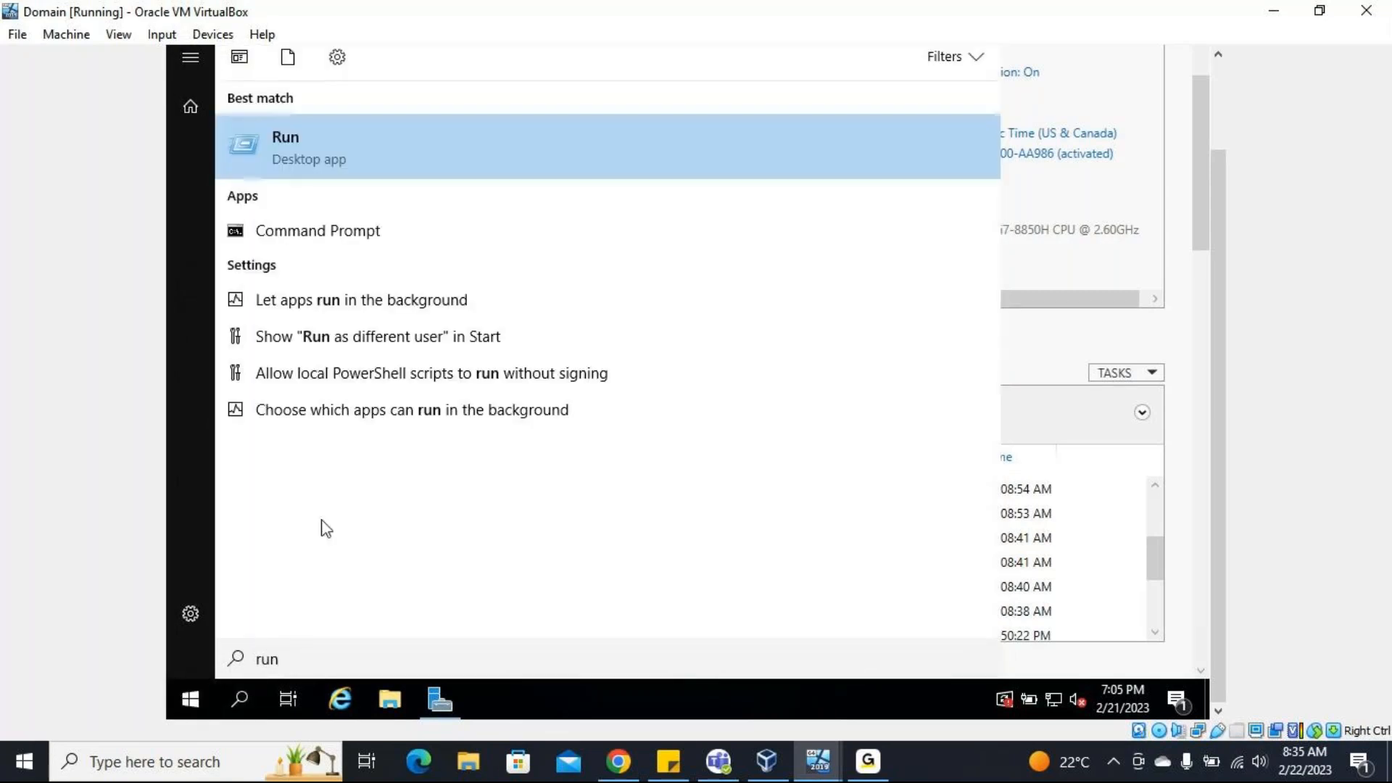
left_click(412, 150)
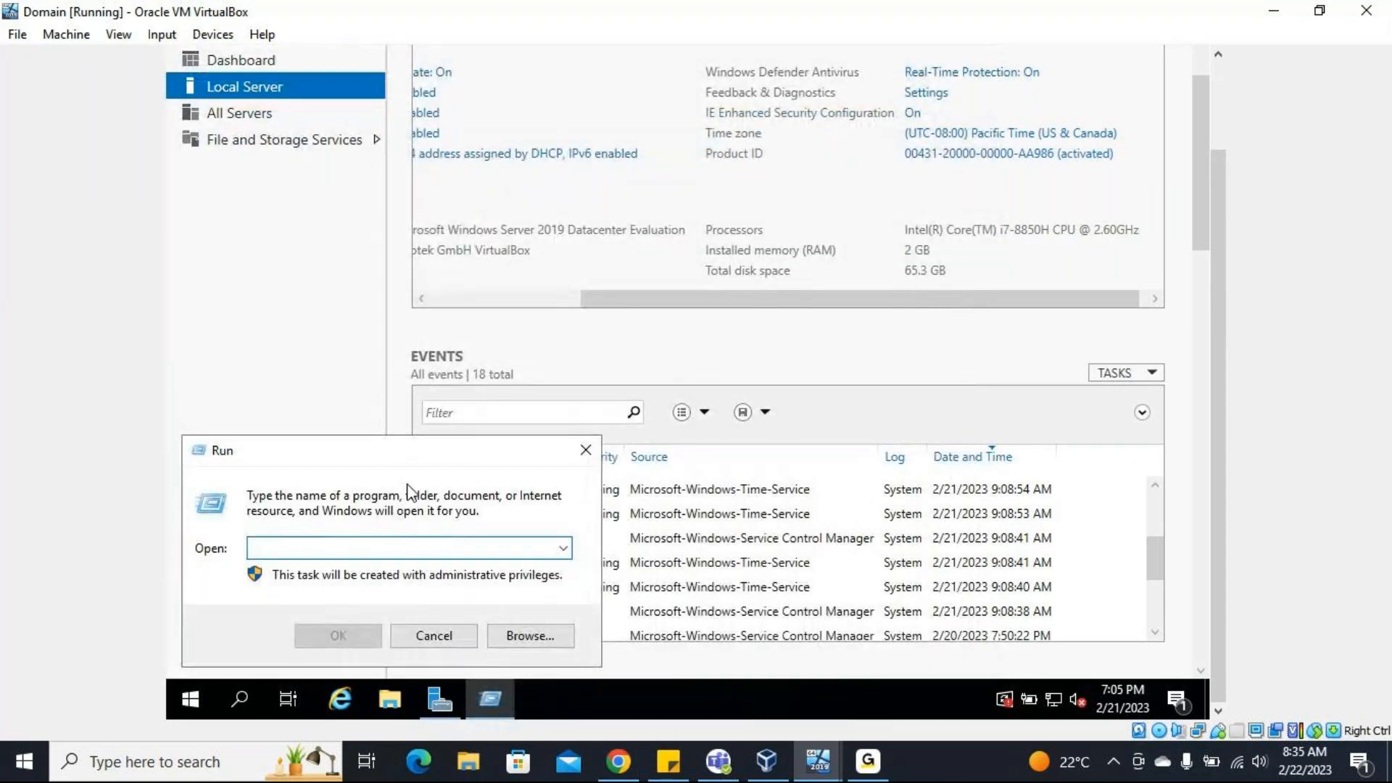
type("sconfig")
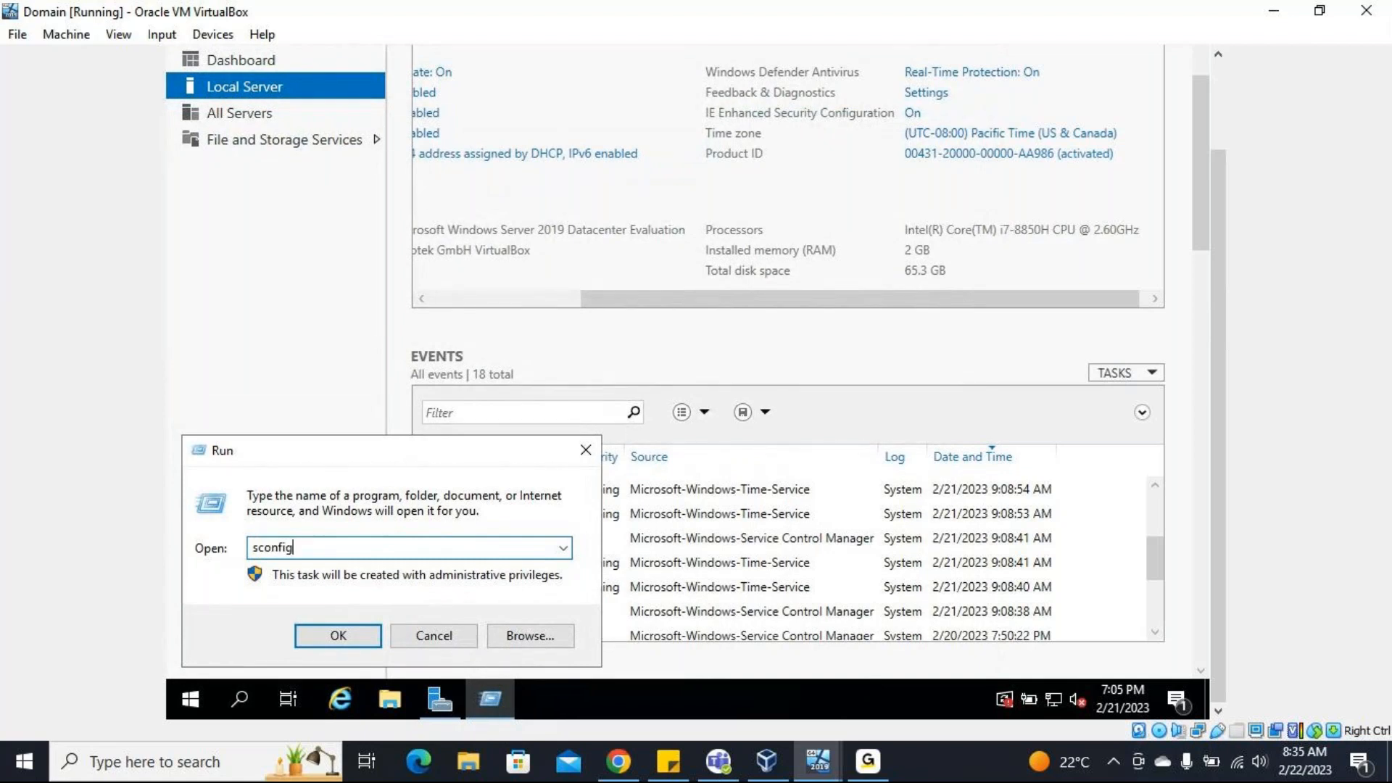
key("Return")
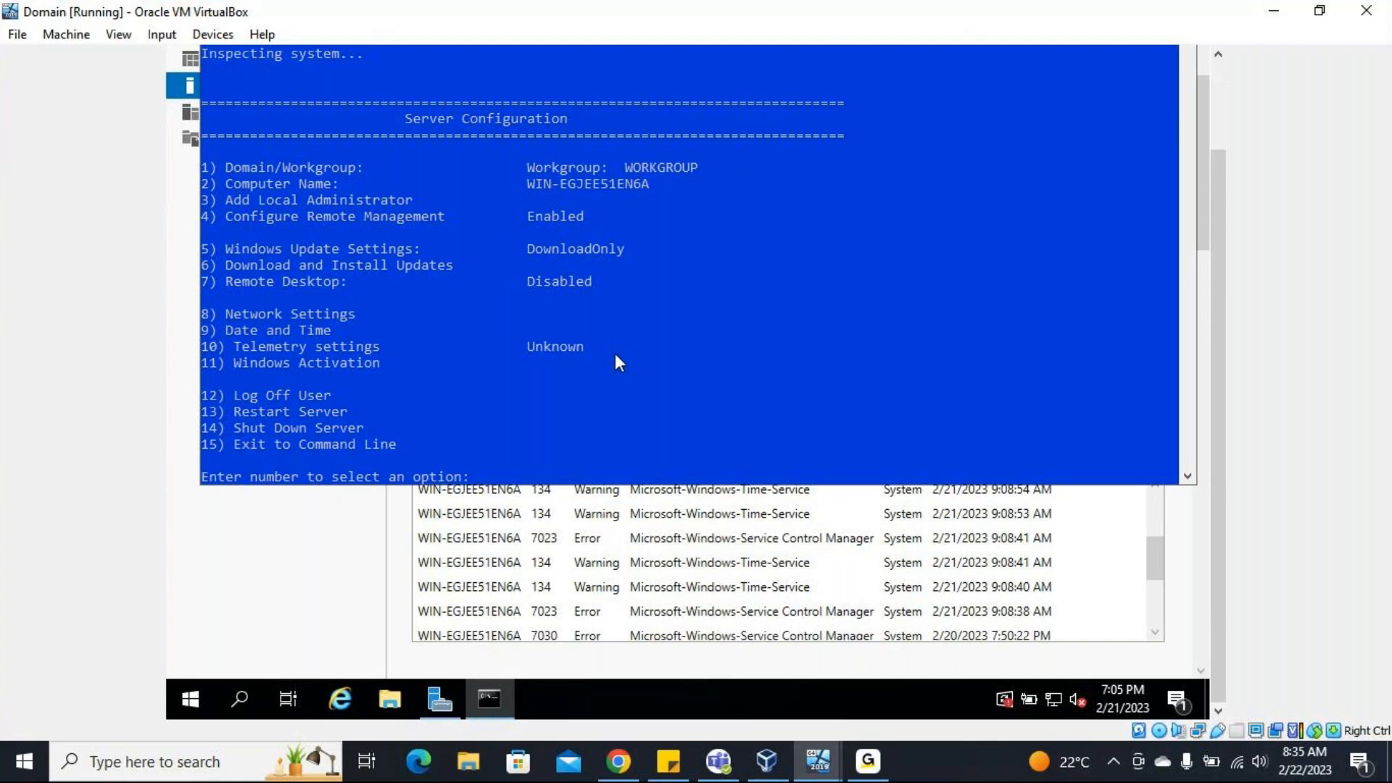
Set Windows Update to Manual through option 5 of the Server Configuration tool.
type("5")
key("Return")
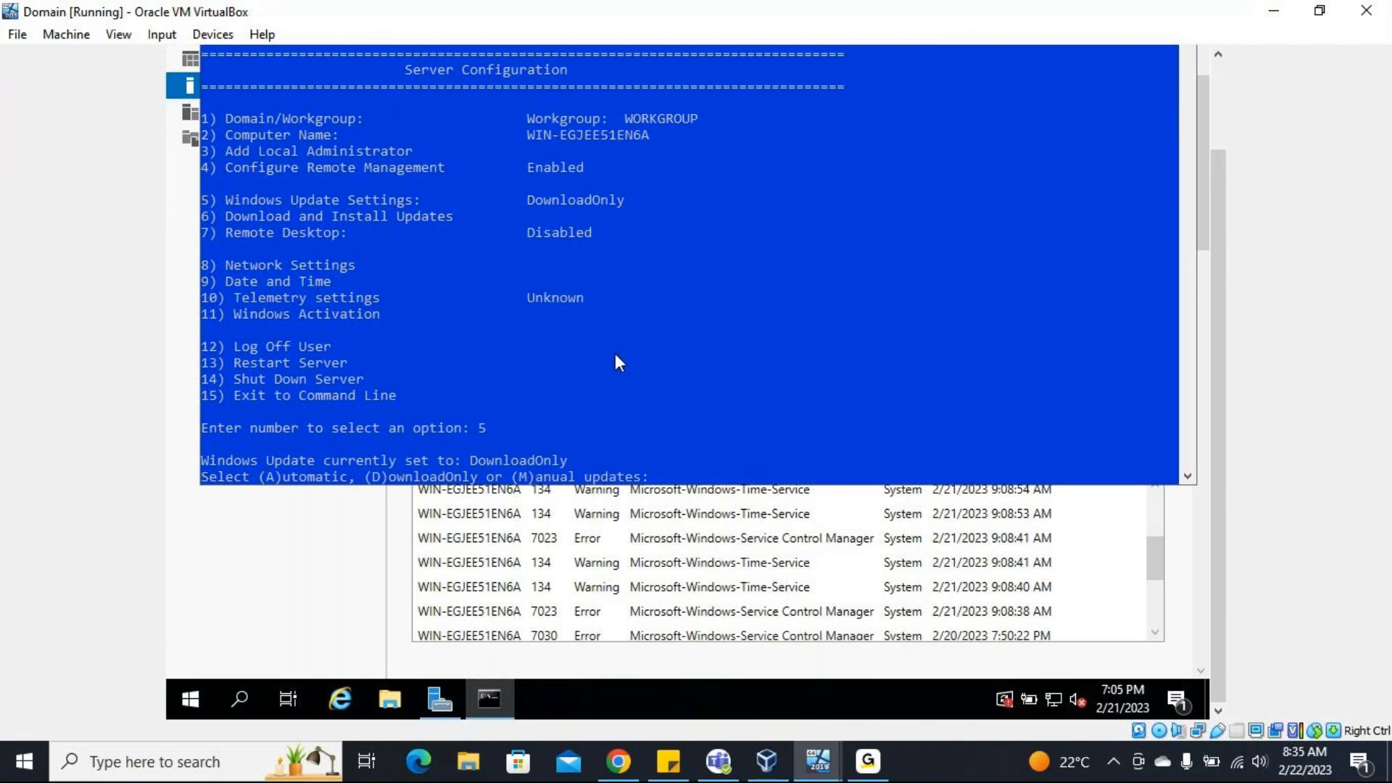
type("m")
key("Return")
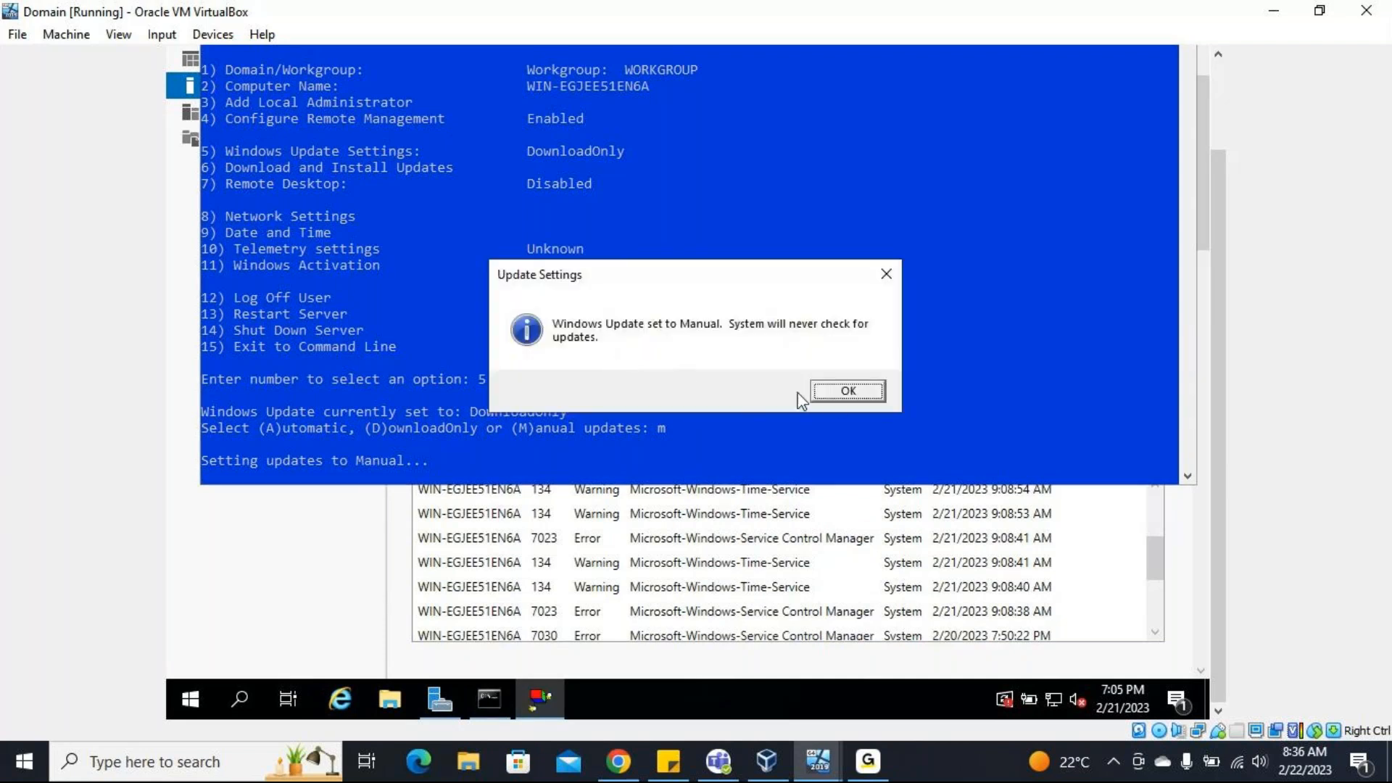
left_click(838, 395)
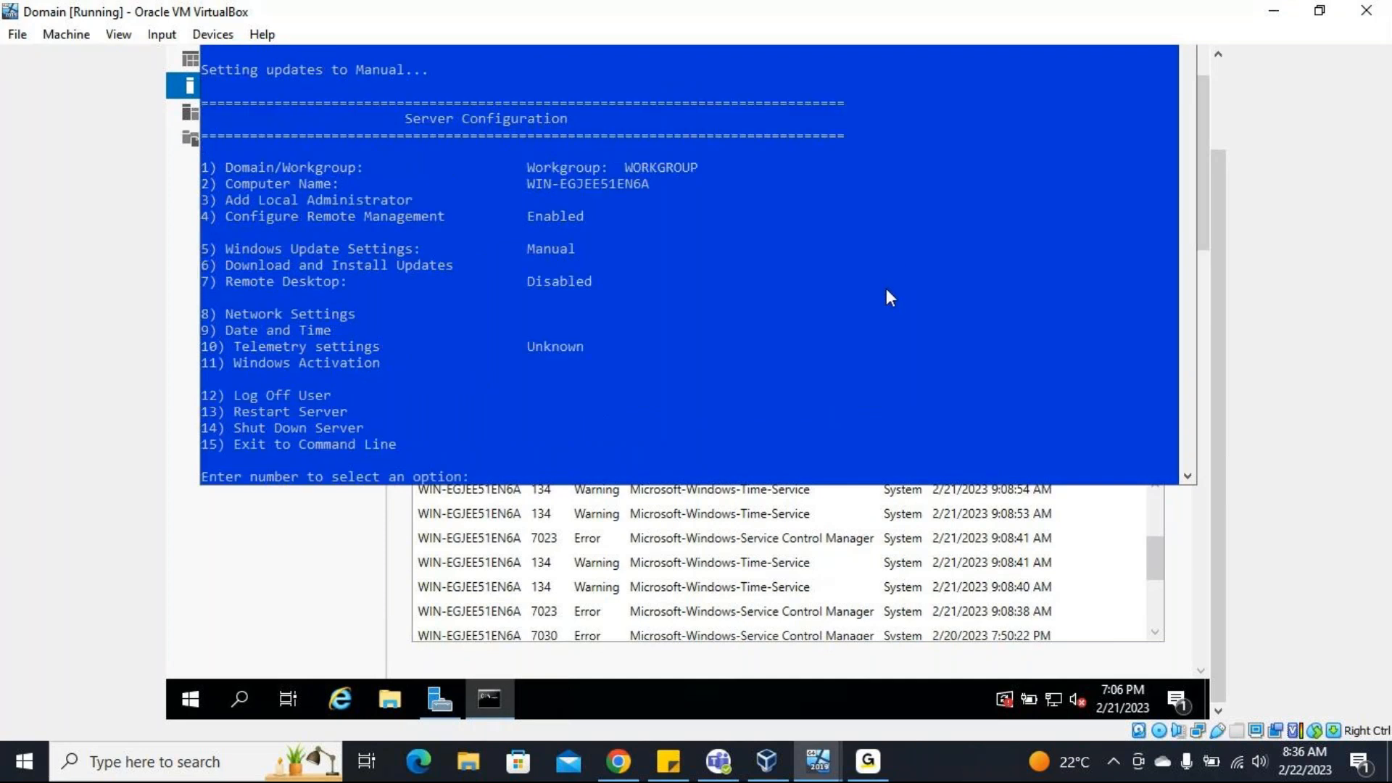
Try to leave the Server Configuration tool by entering exit.
scroll(887, 292, "up", 1)
scroll(886, 289, "up", 2)
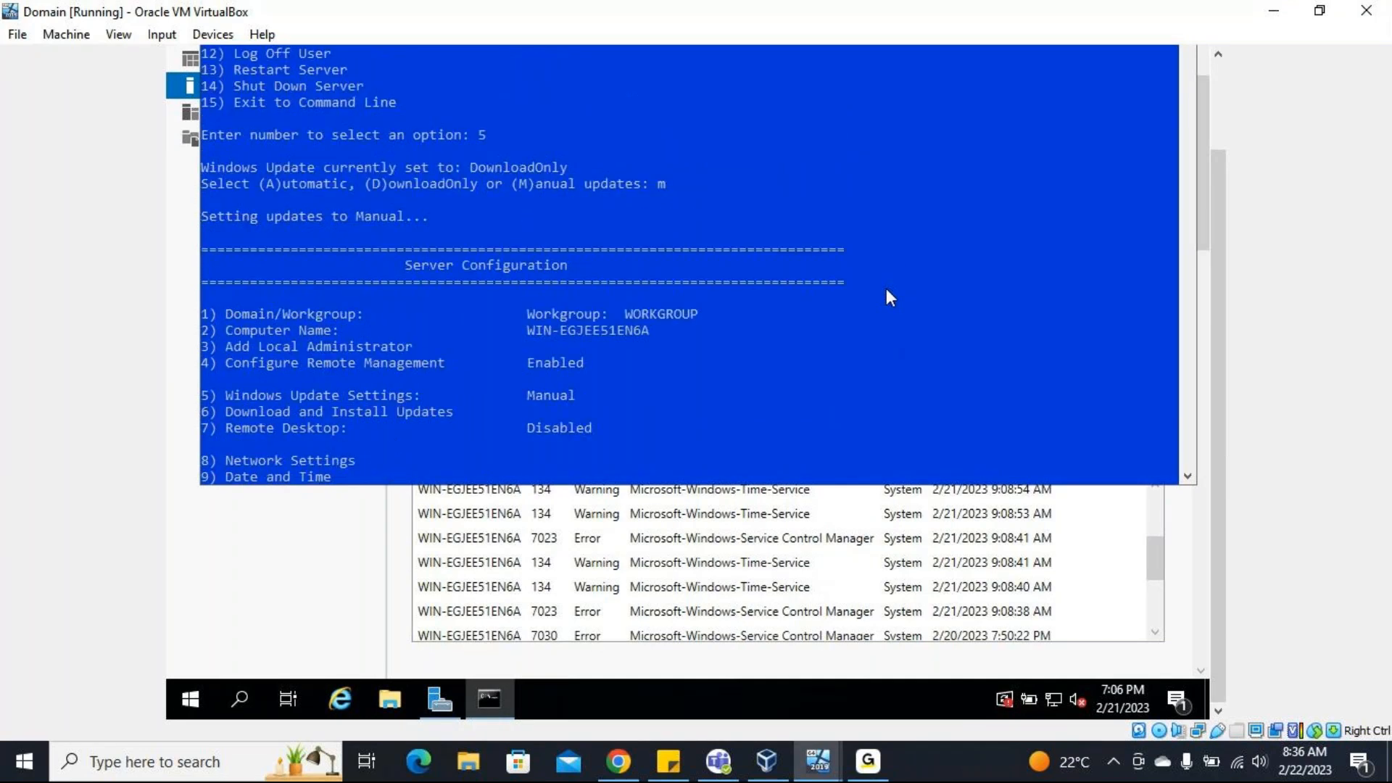
scroll(886, 289, "down", 7)
scroll(884, 289, "up", 2)
type("exit")
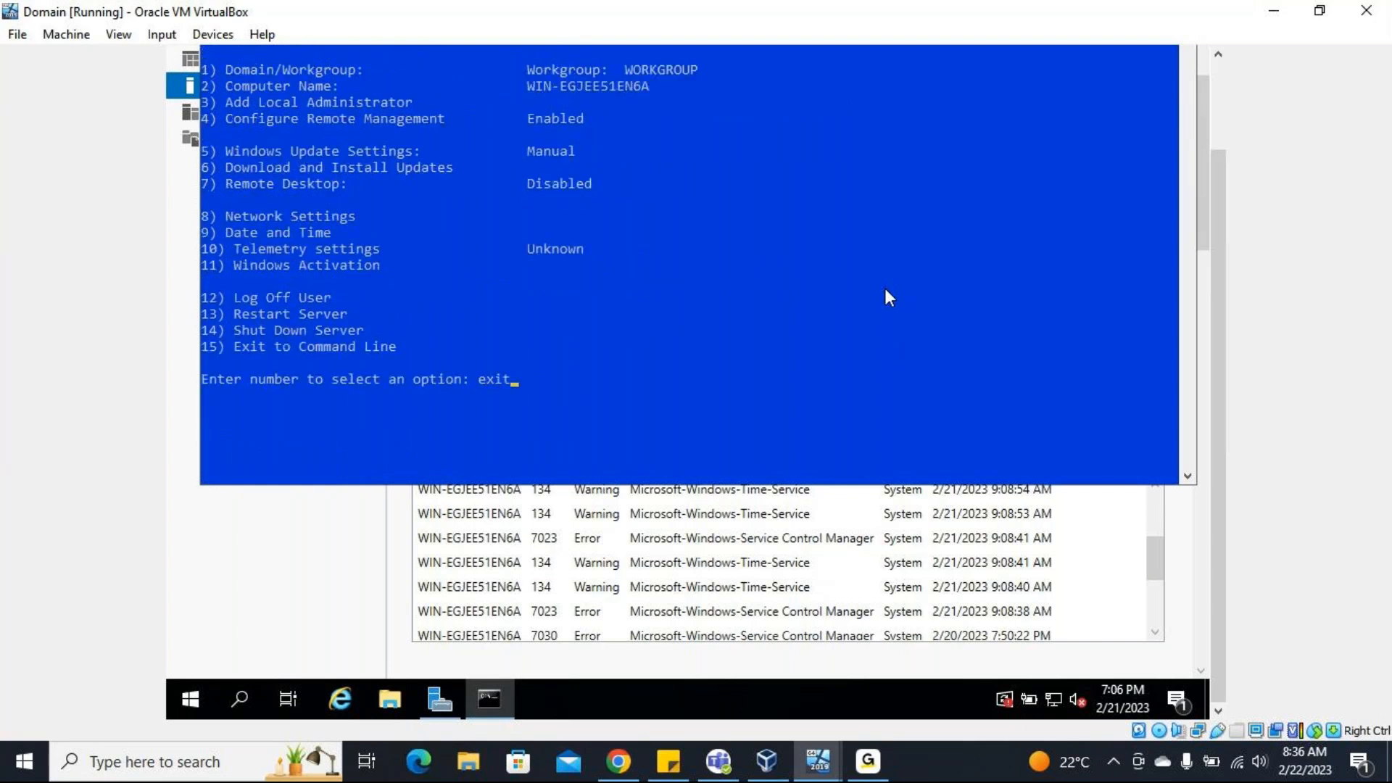
key("Return")
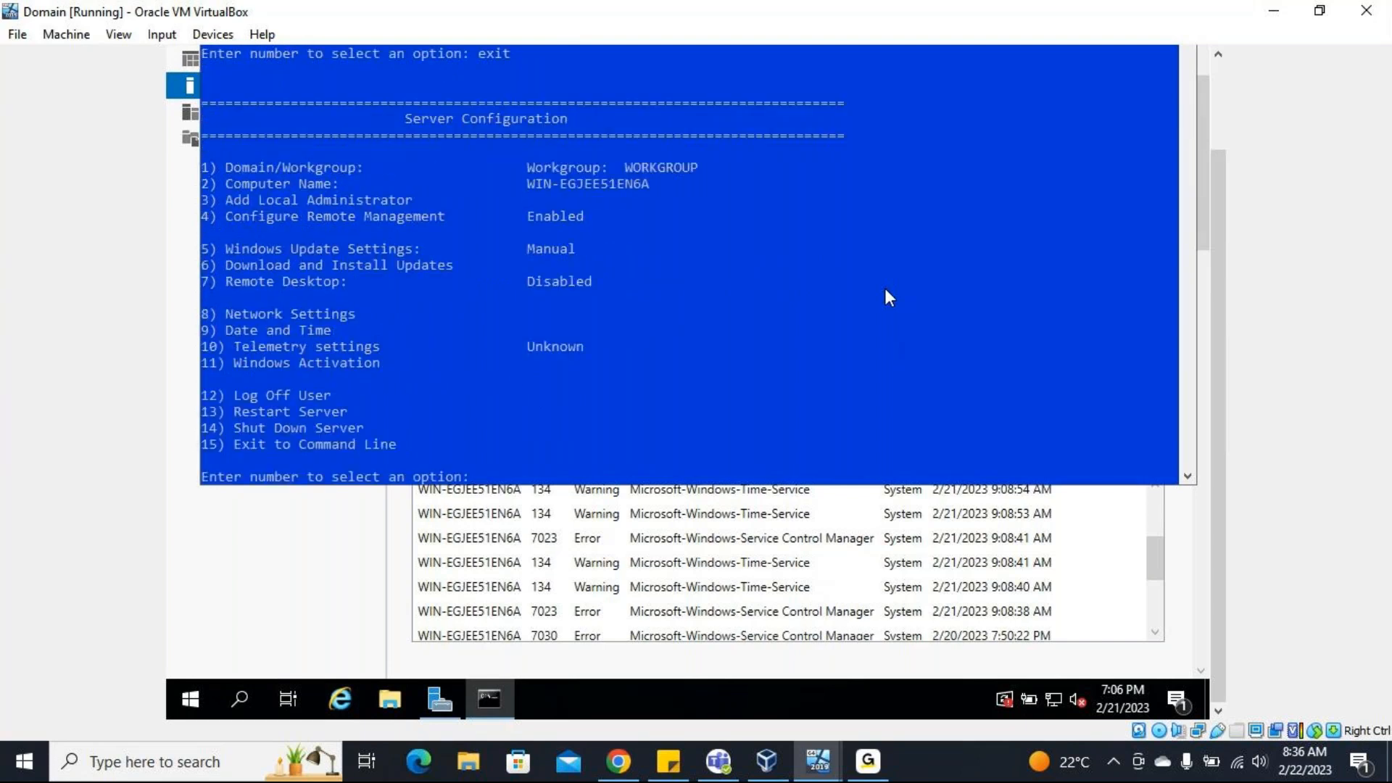
scroll(889, 297, "up", 1)
type("exit")
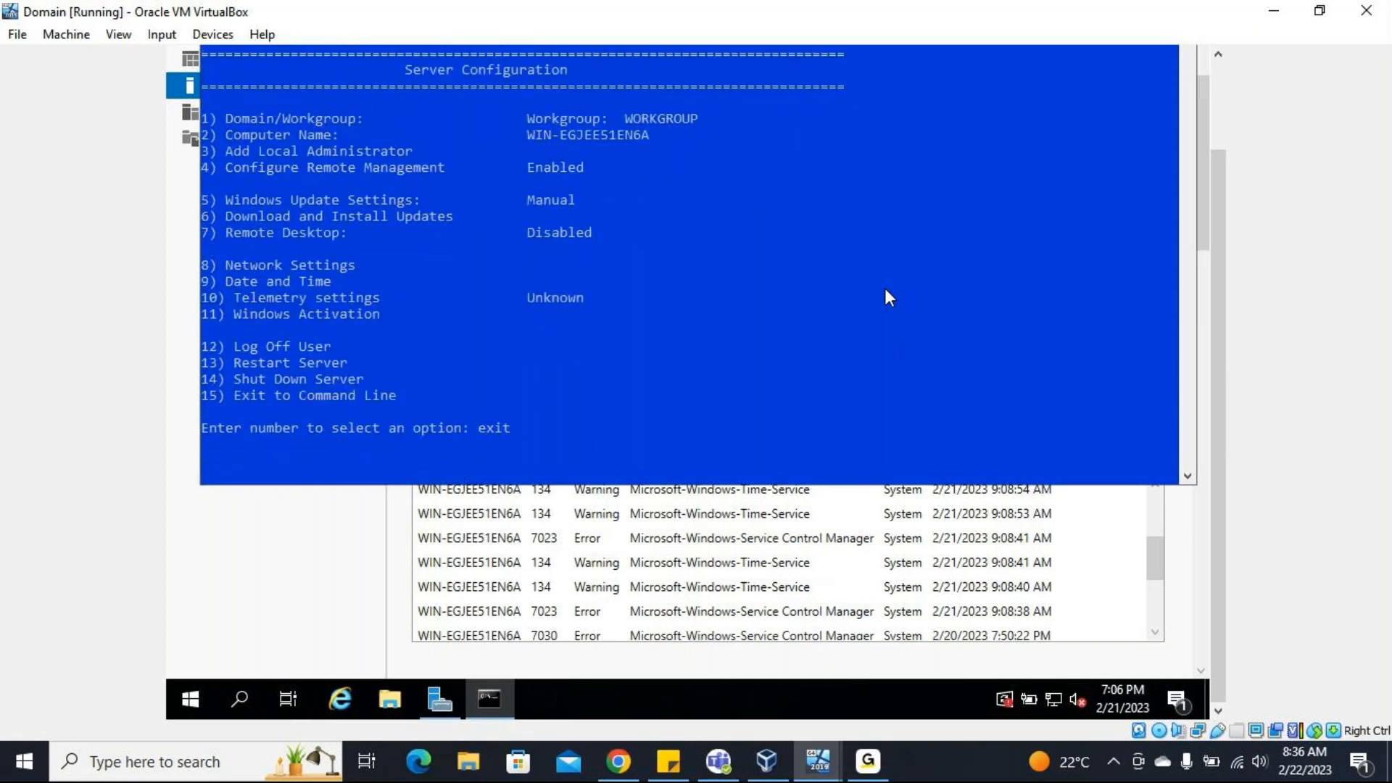
key("Return")
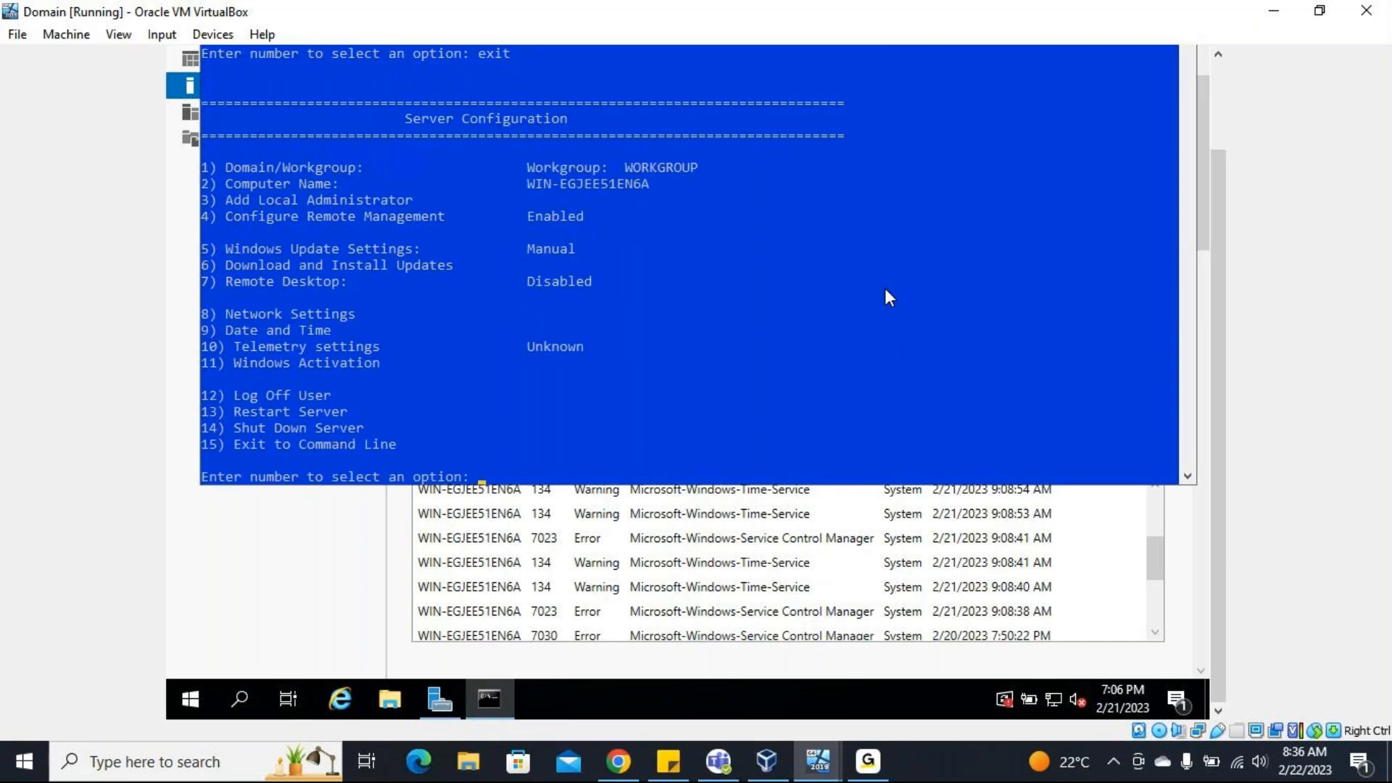
Close the Server Configuration tool with option 15, Exit to Command Line.
type("15")
key("Return")
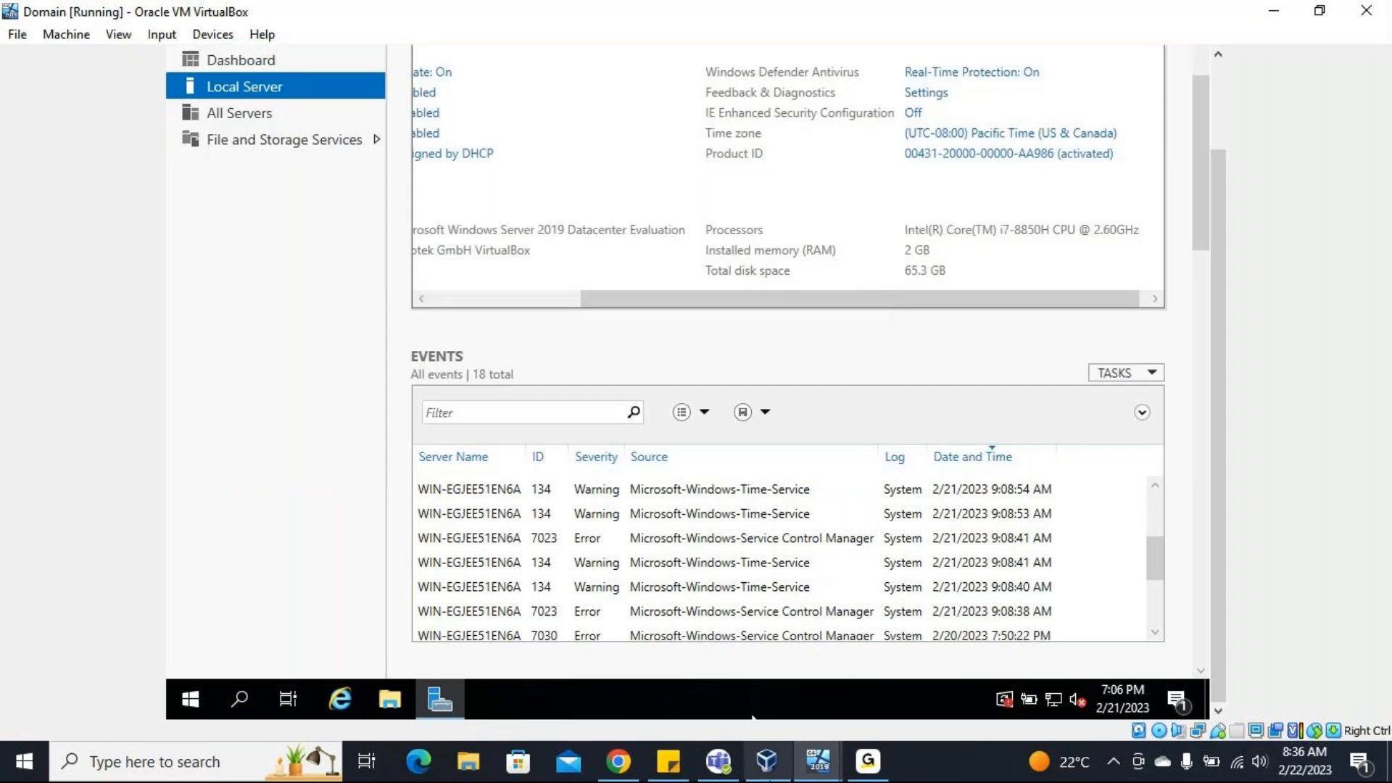
Switch to the Database virtual machine and return to the Domain virtual machine.
mouse_move(815, 769)
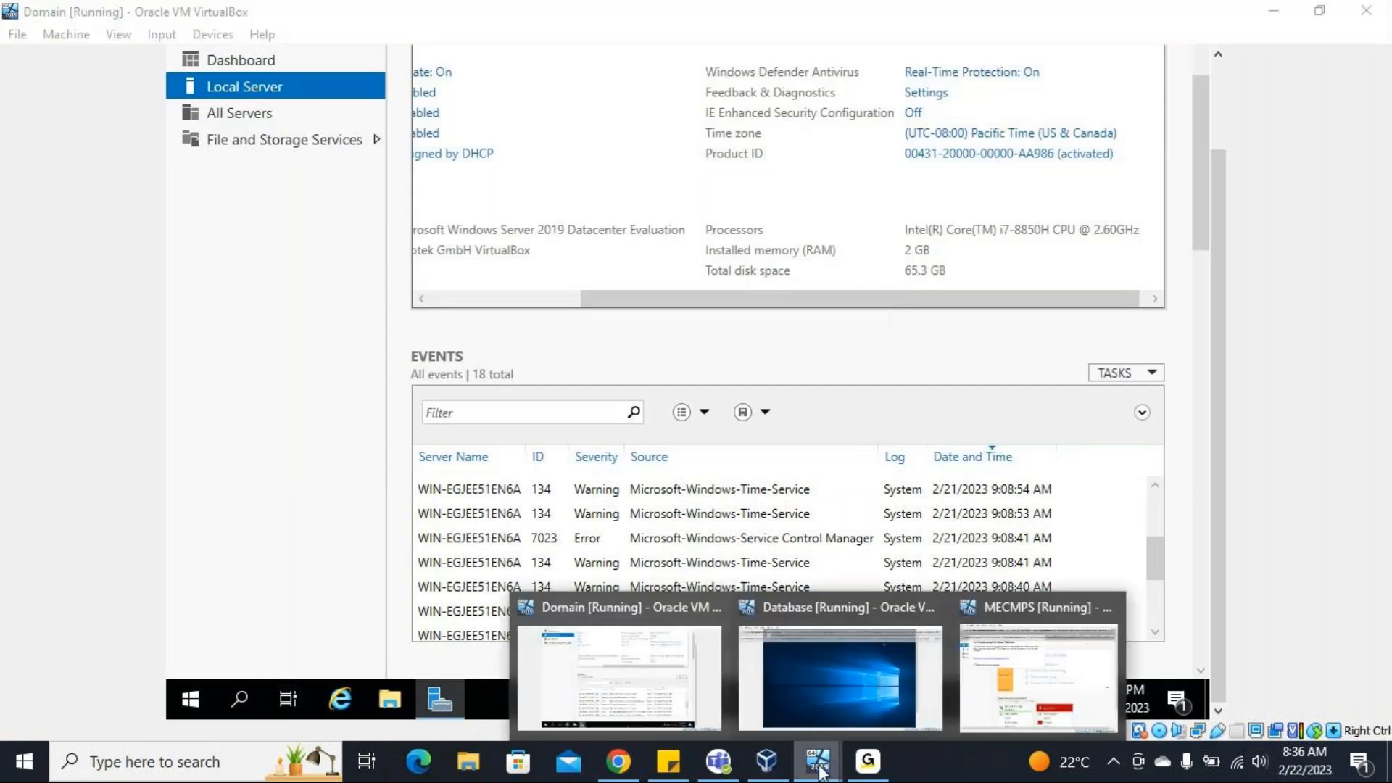
left_click(811, 701)
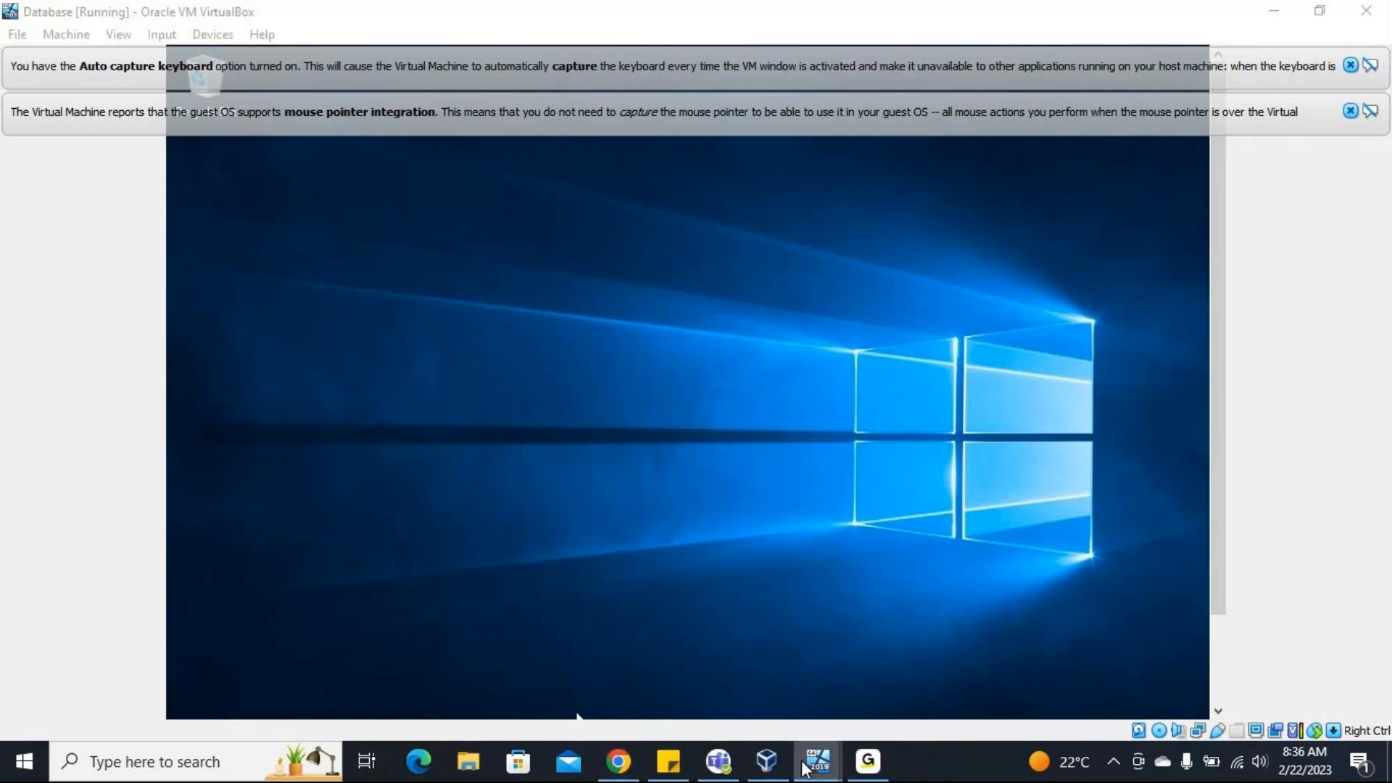
mouse_move(817, 761)
left_click(636, 695)
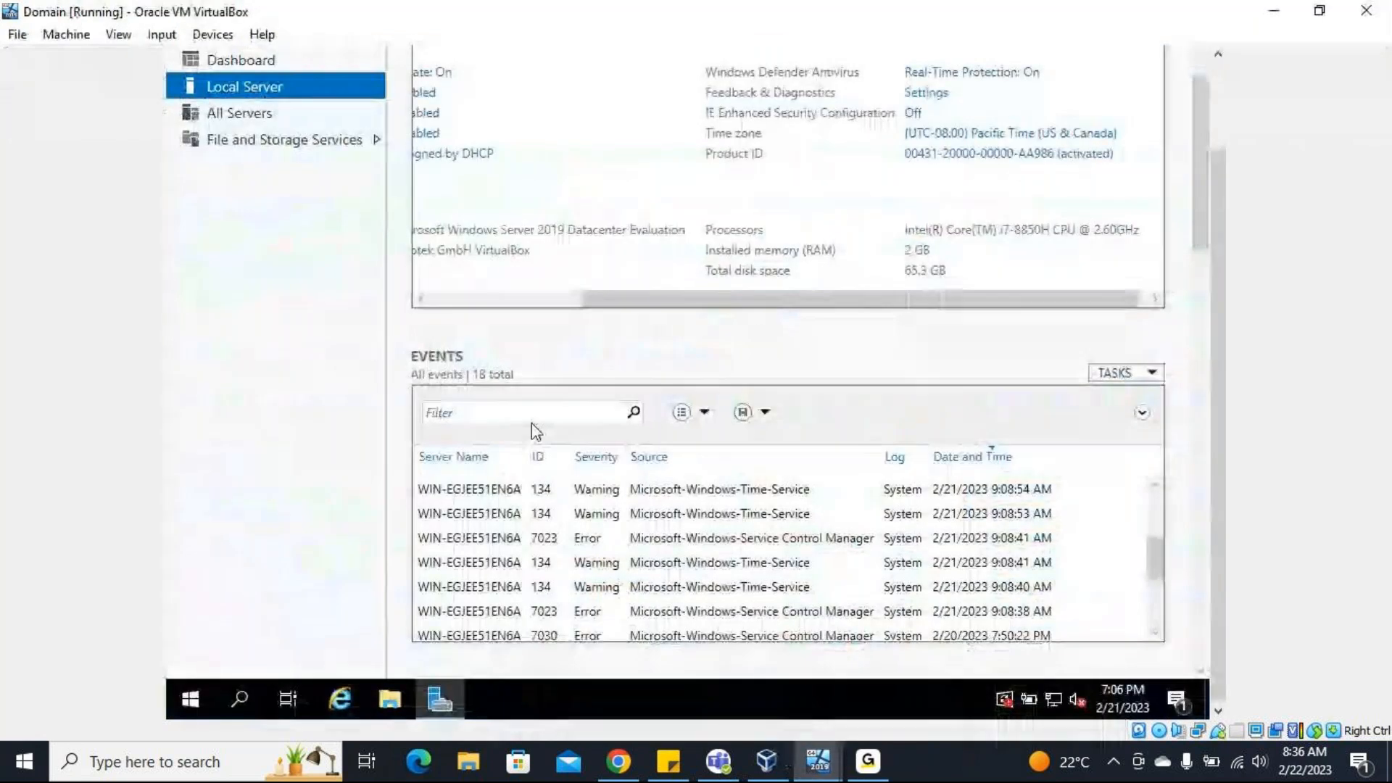
Rename the Domain virtual machine's computer to Domain, keeping it in WORKGROUP, and postpone the restart.
scroll(533, 429, "up", 3)
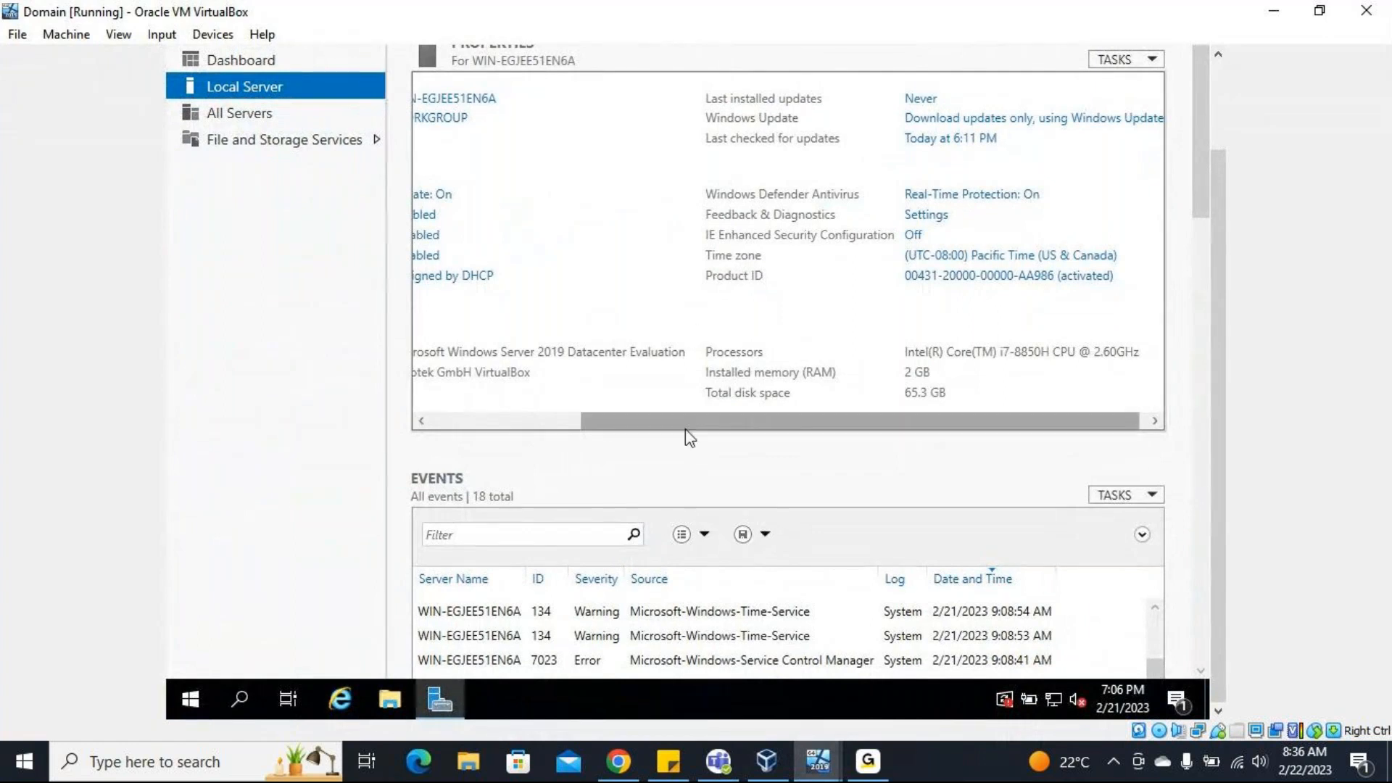
left_click_drag(687, 421, 534, 421)
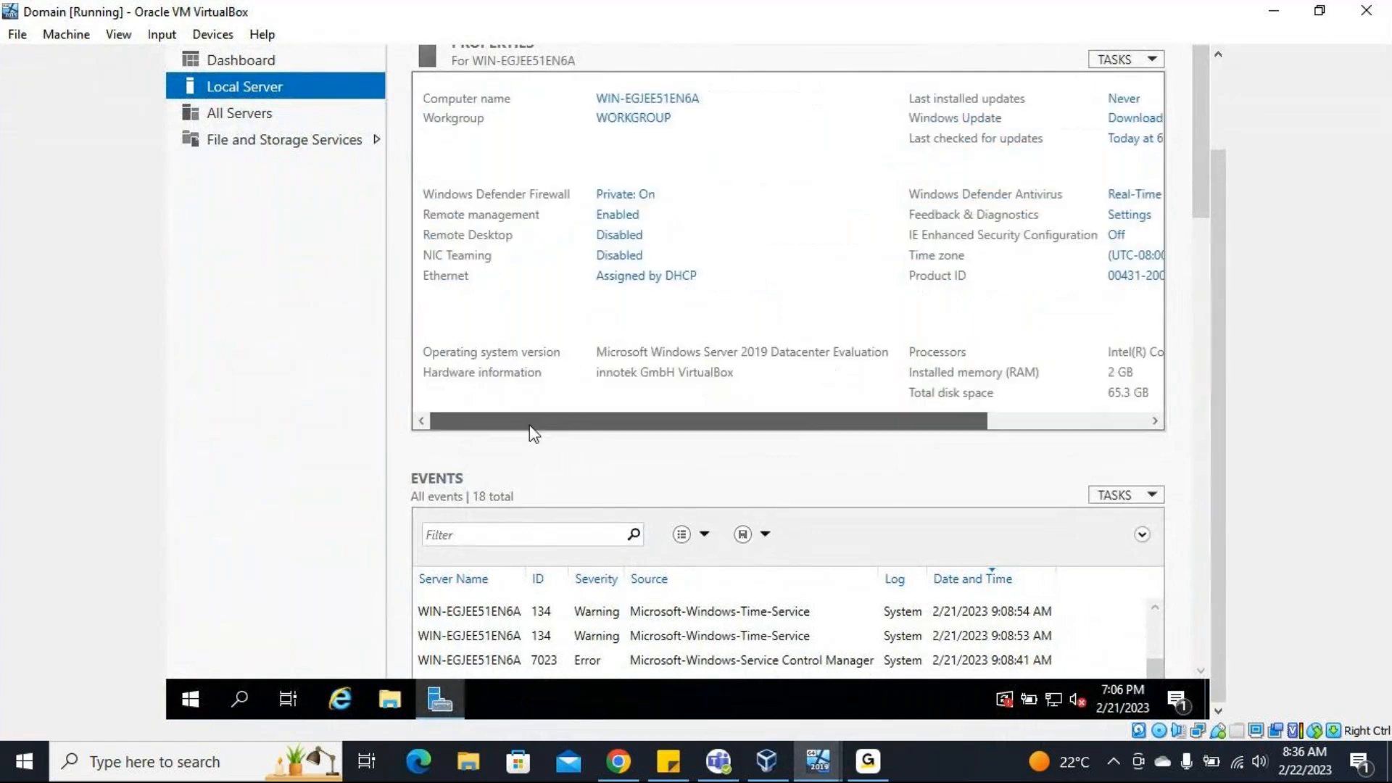
left_click(644, 106)
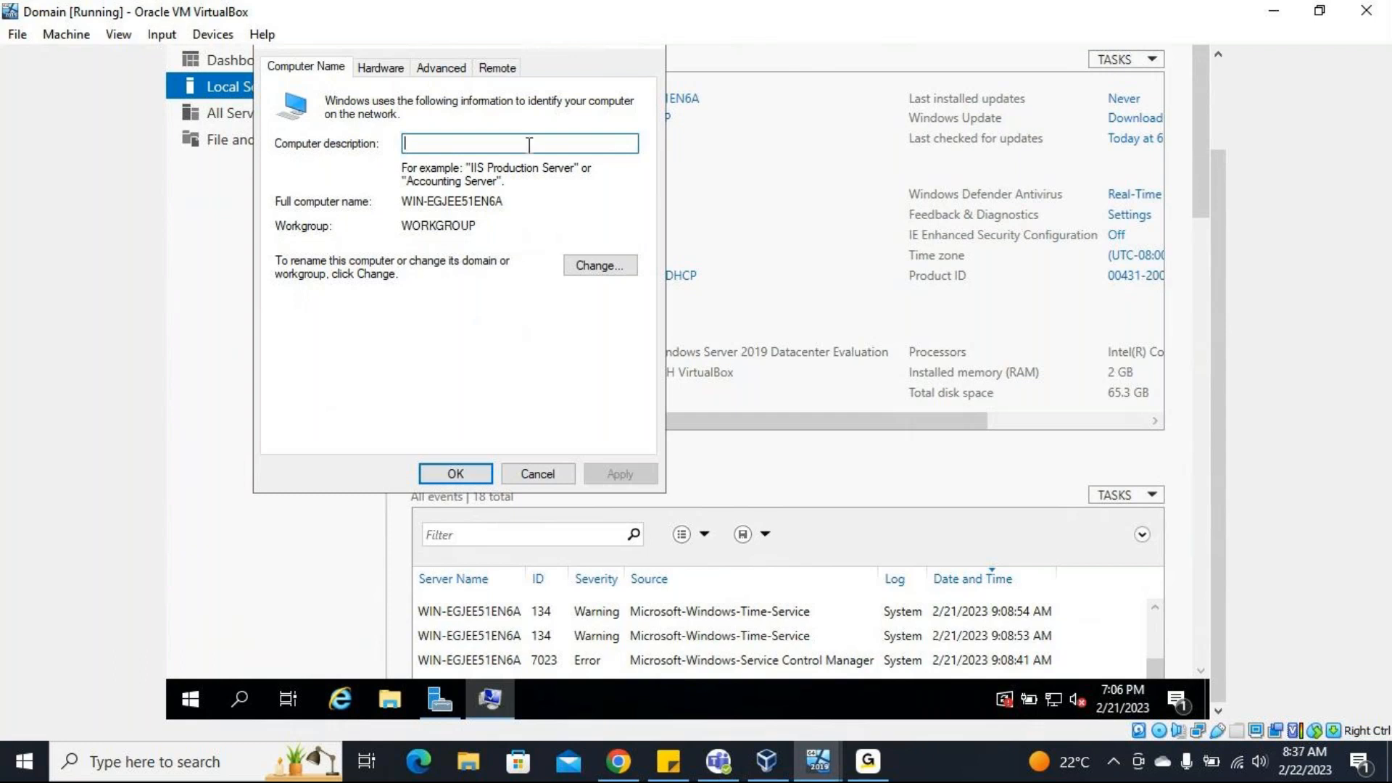
left_click(589, 266)
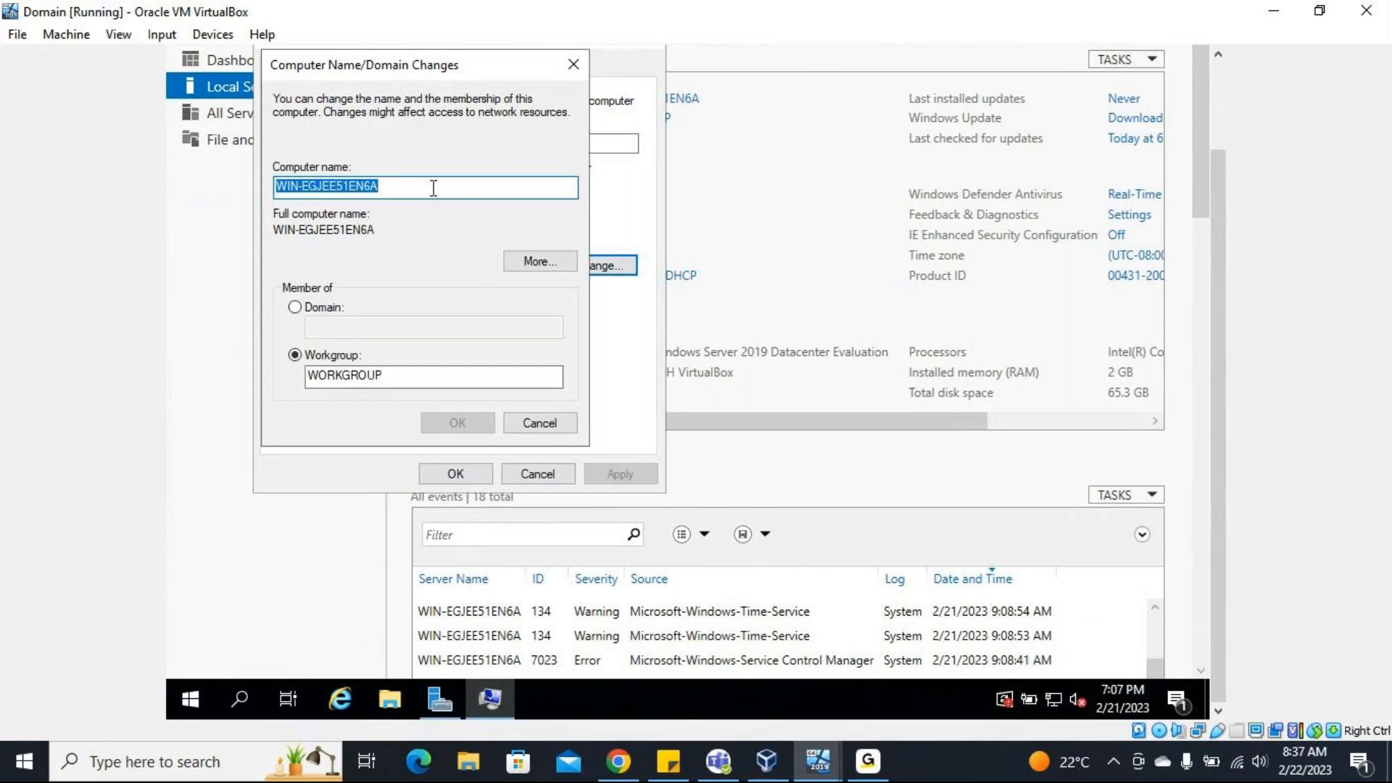
key("BackSpace")
type("Doma")
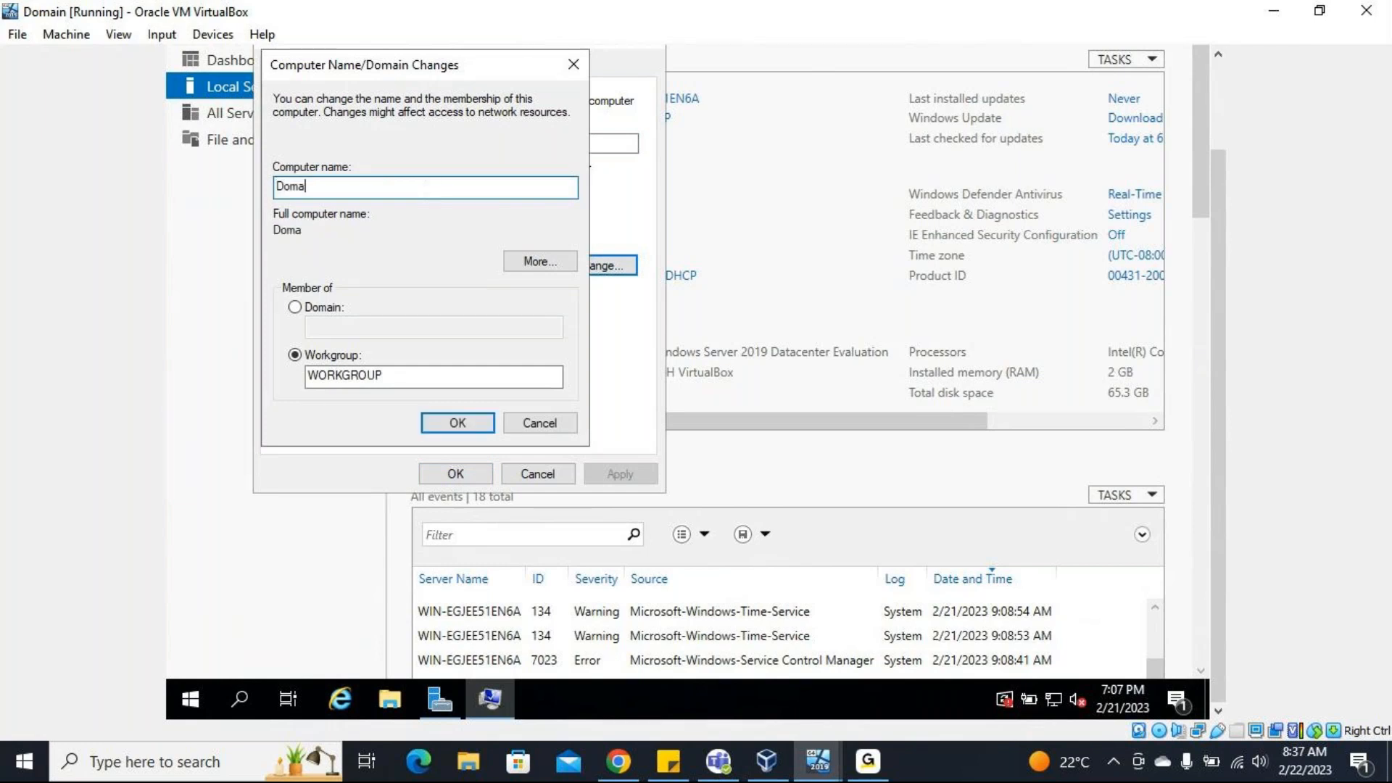
type("in")
left_click(454, 422)
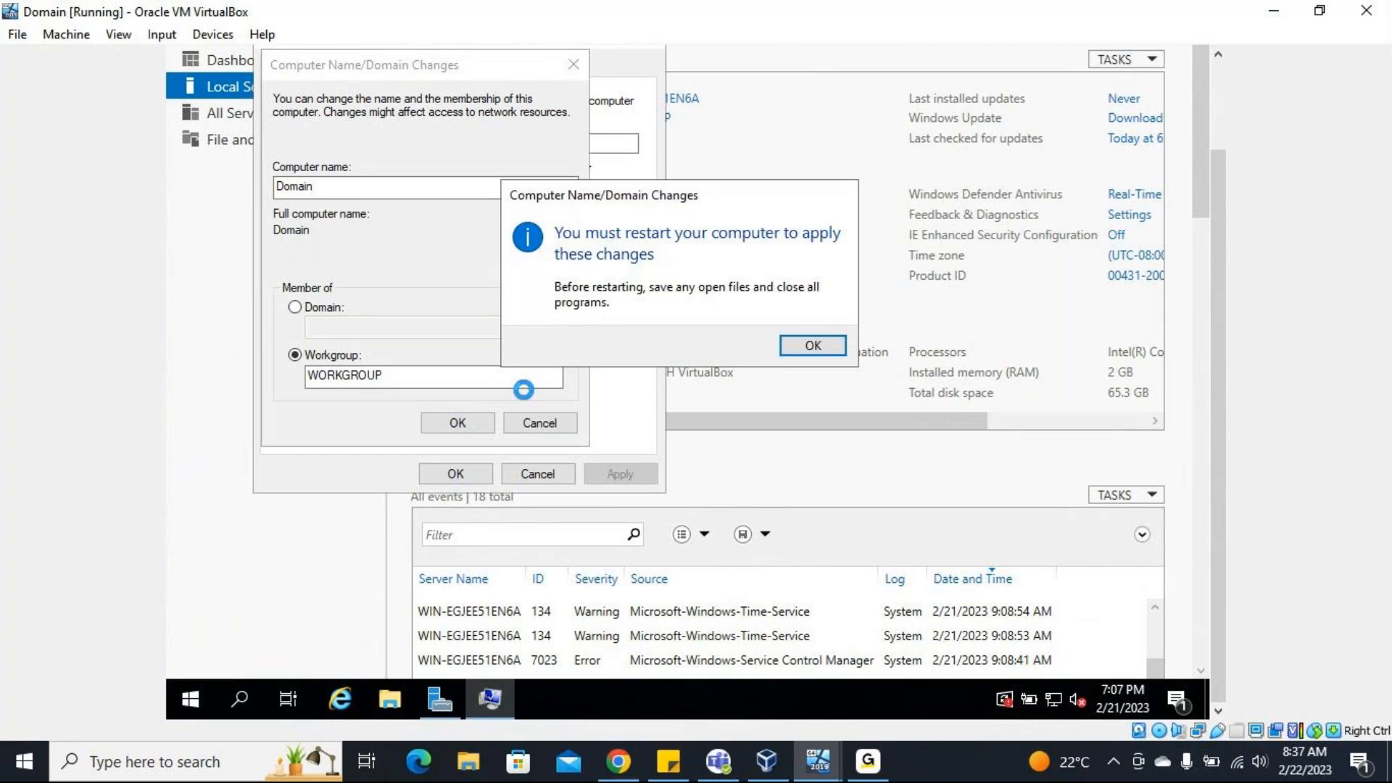
left_click(813, 346)
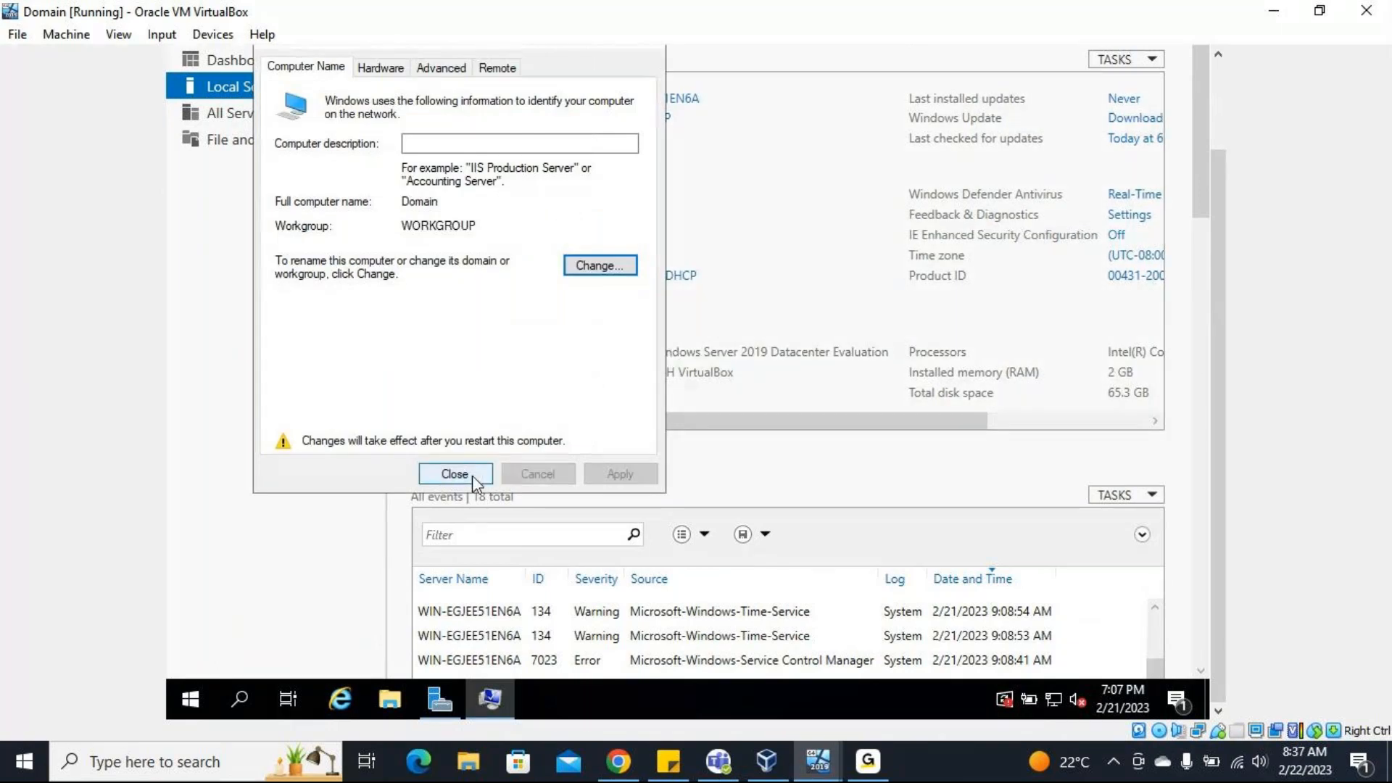
left_click(468, 475)
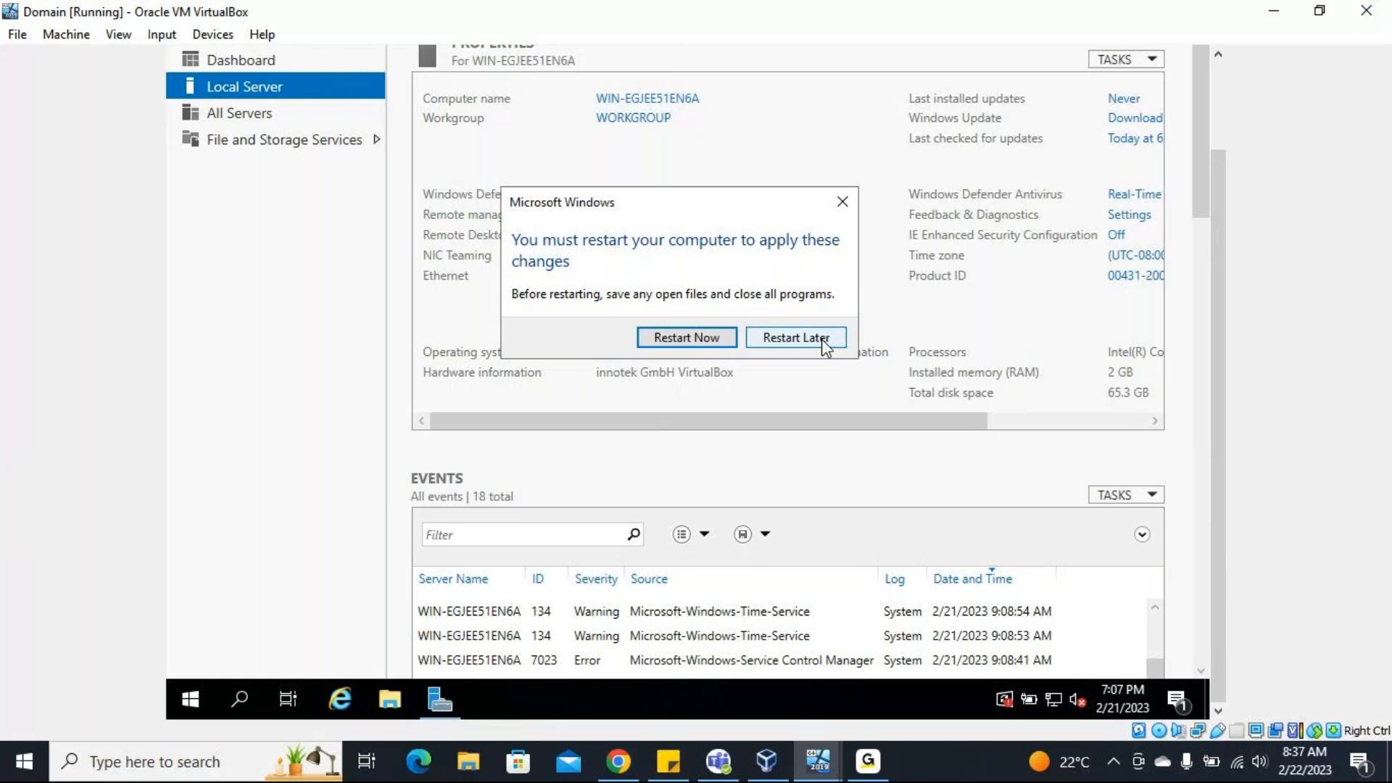
left_click(824, 341)
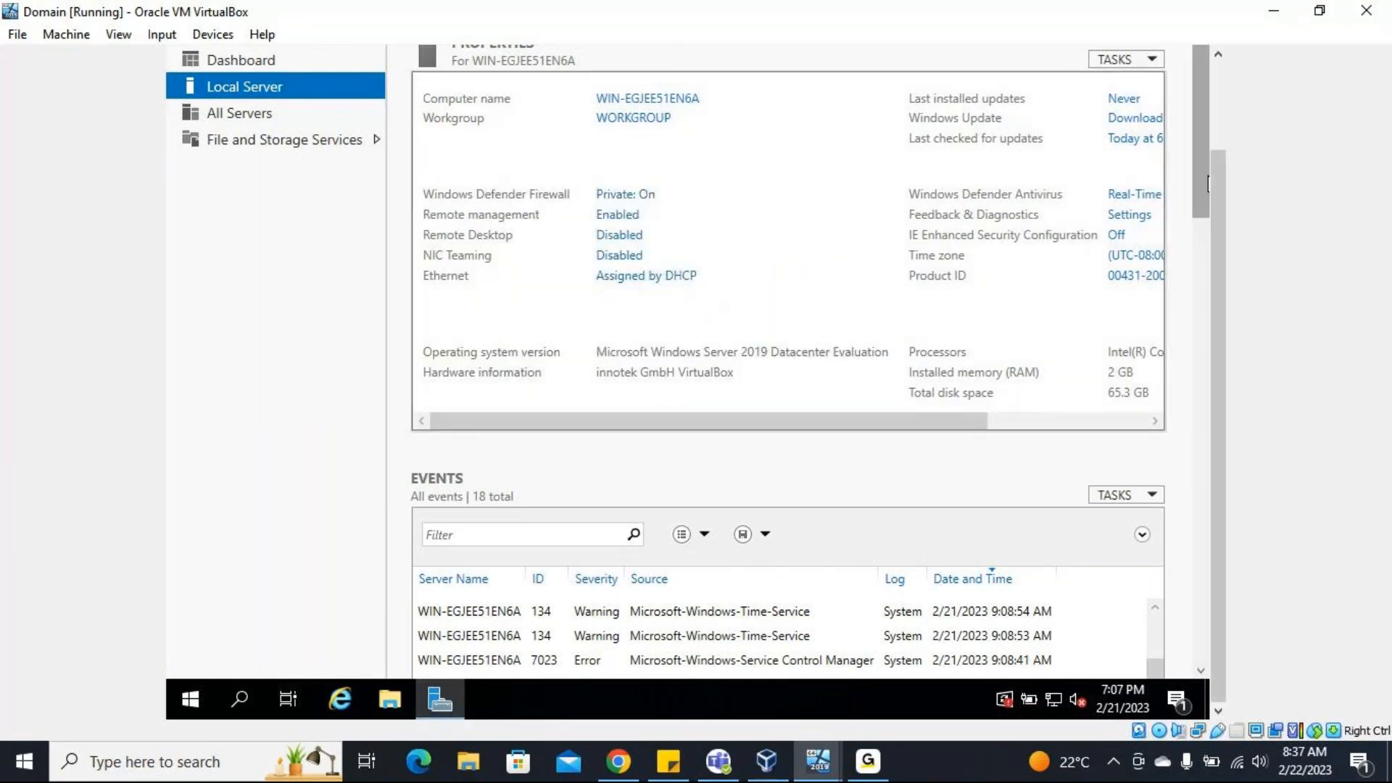
mouse_move(1196, 164)
left_mouse_down()
mouse_move(1196, 280)
mouse_move(1196, 157)
left_mouse_up()
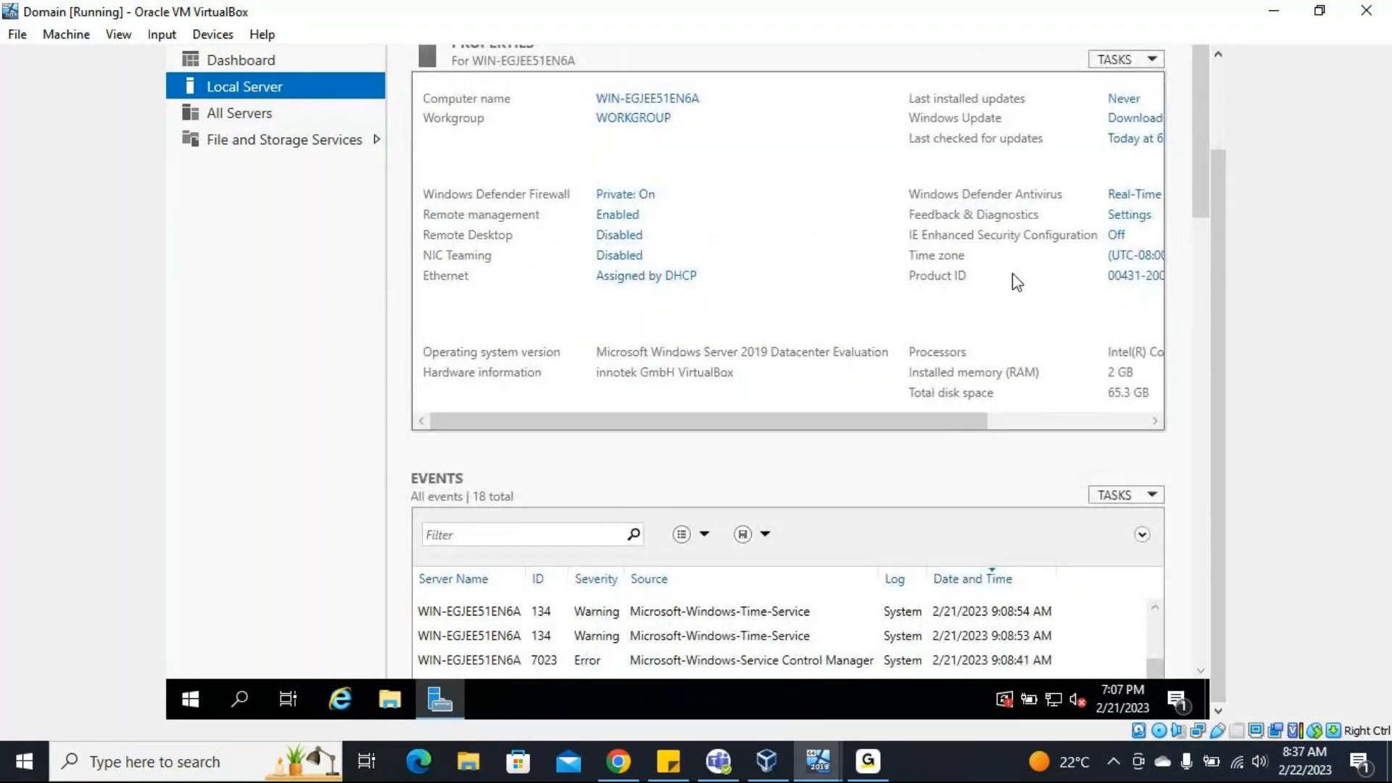
left_click(17, 36)
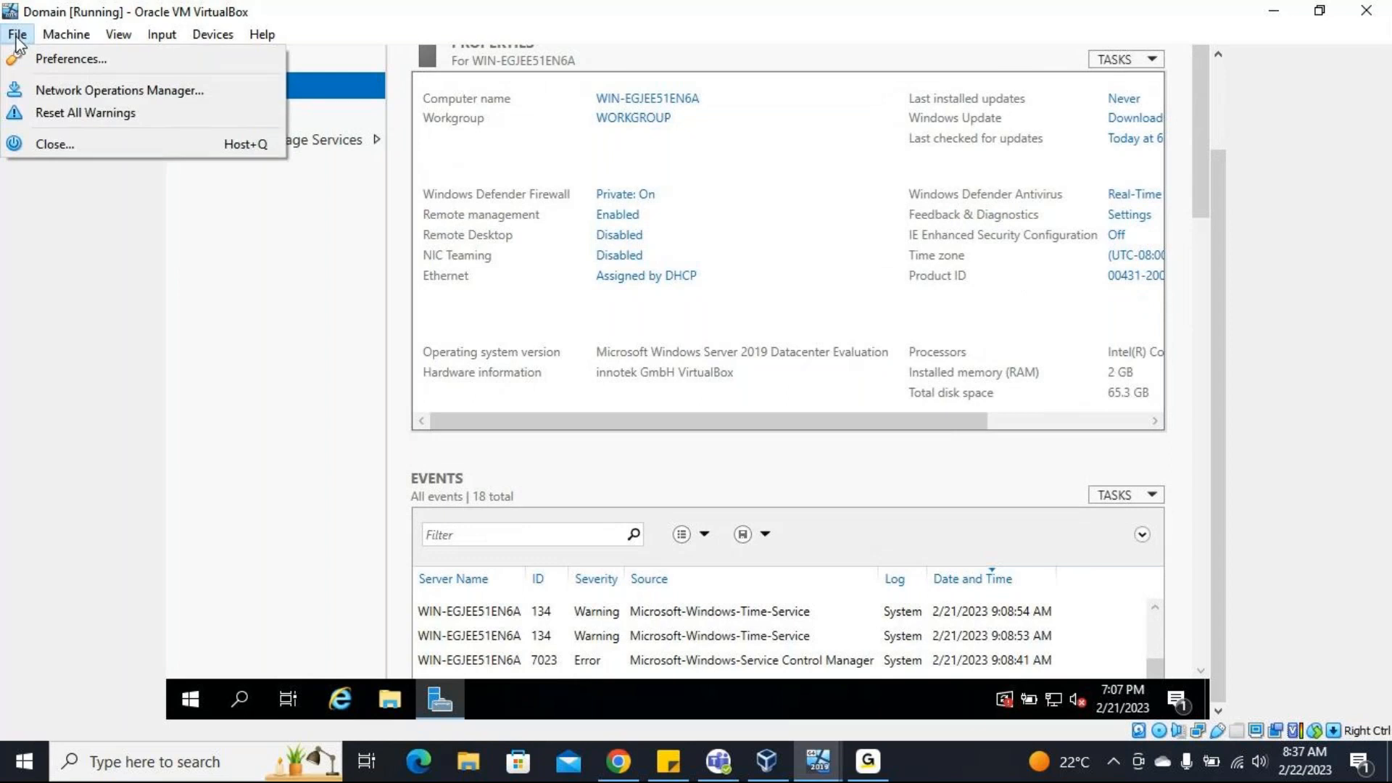
mouse_move(73, 37)
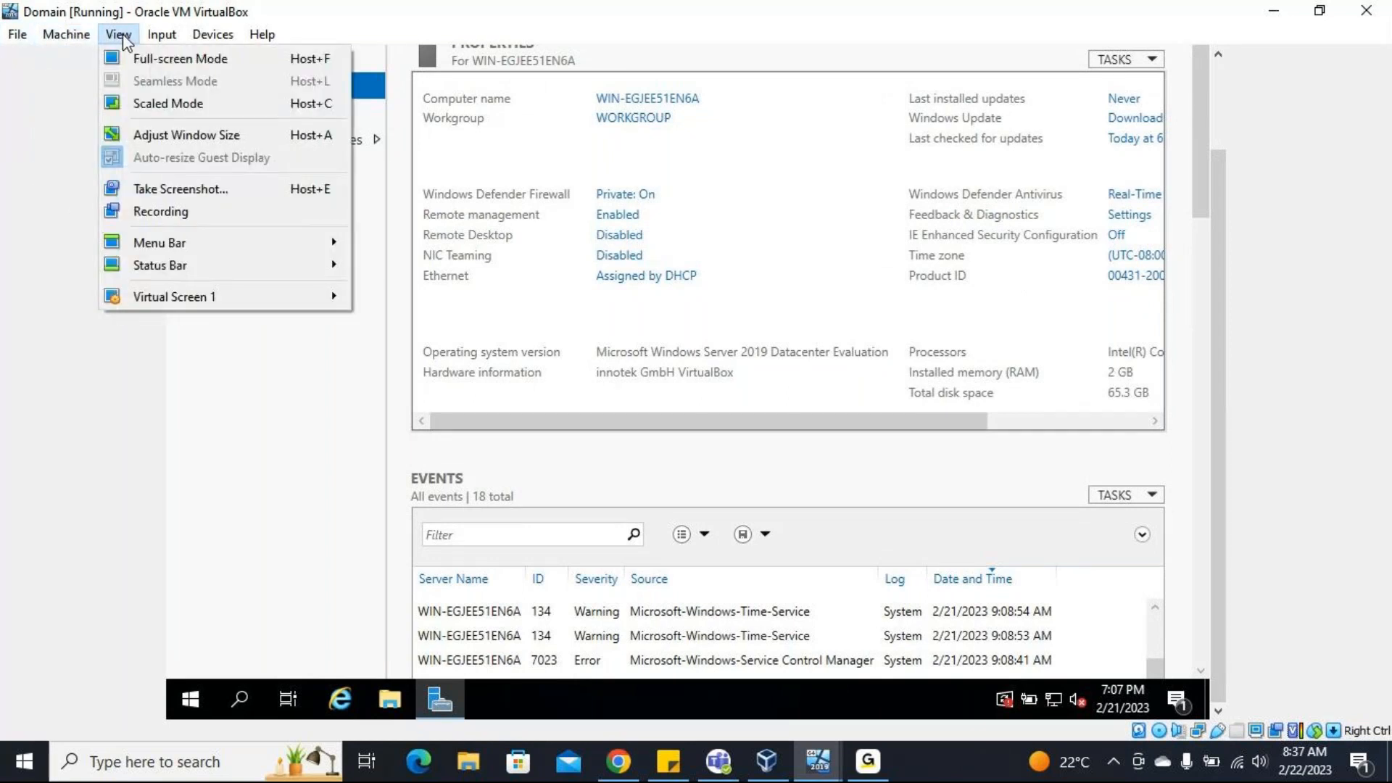
mouse_move(161, 40)
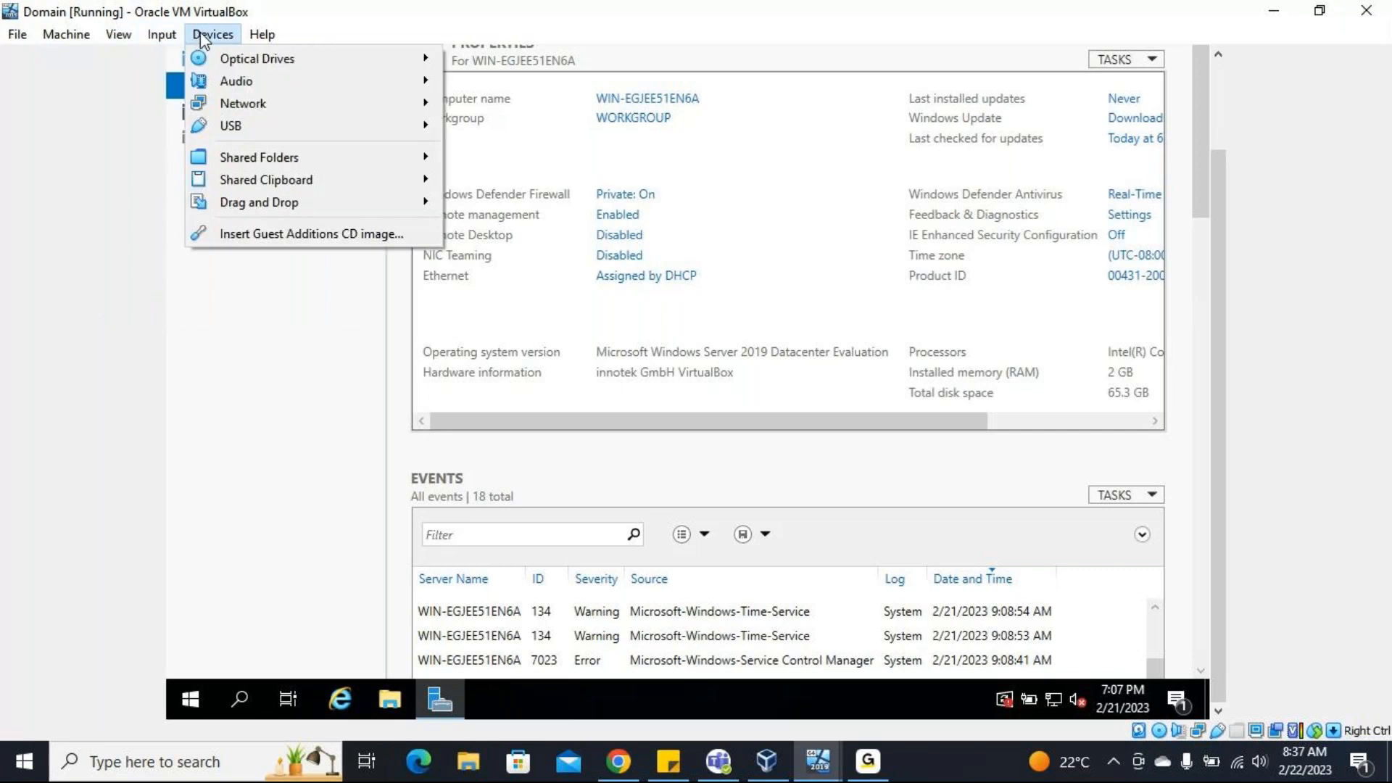
mouse_move(118, 37)
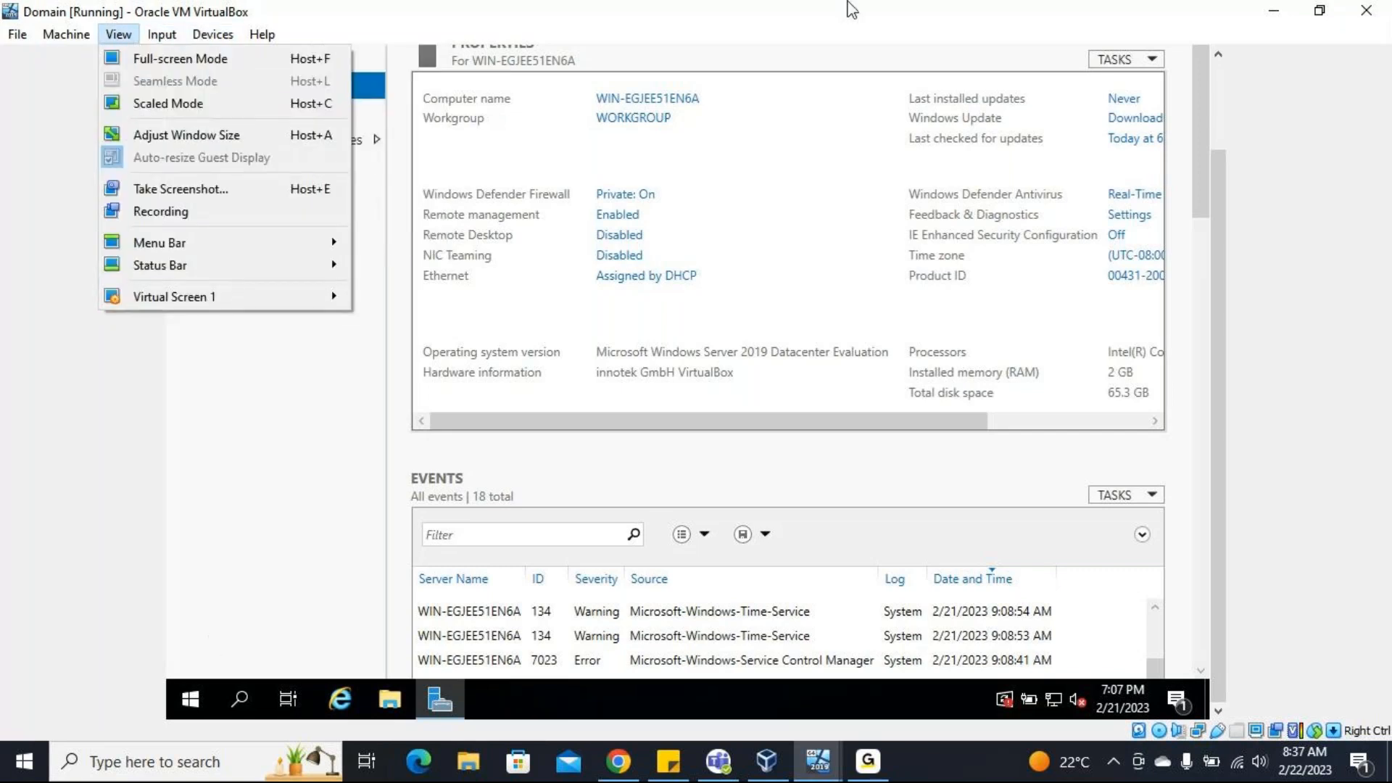
Restart Windows Server on the Domain virtual machine with the reason Other (Unplanned).
left_click(194, 702)
left_click(194, 702)
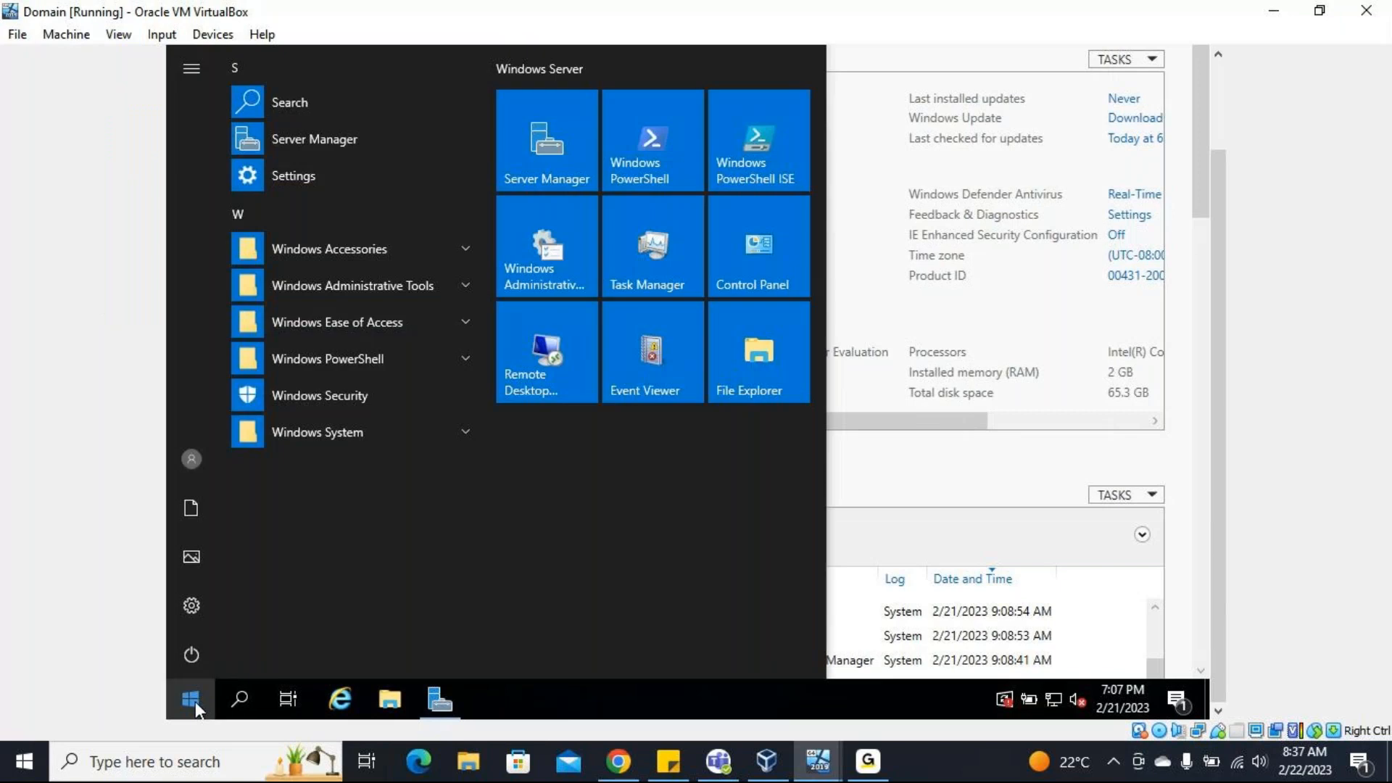
left_click(187, 652)
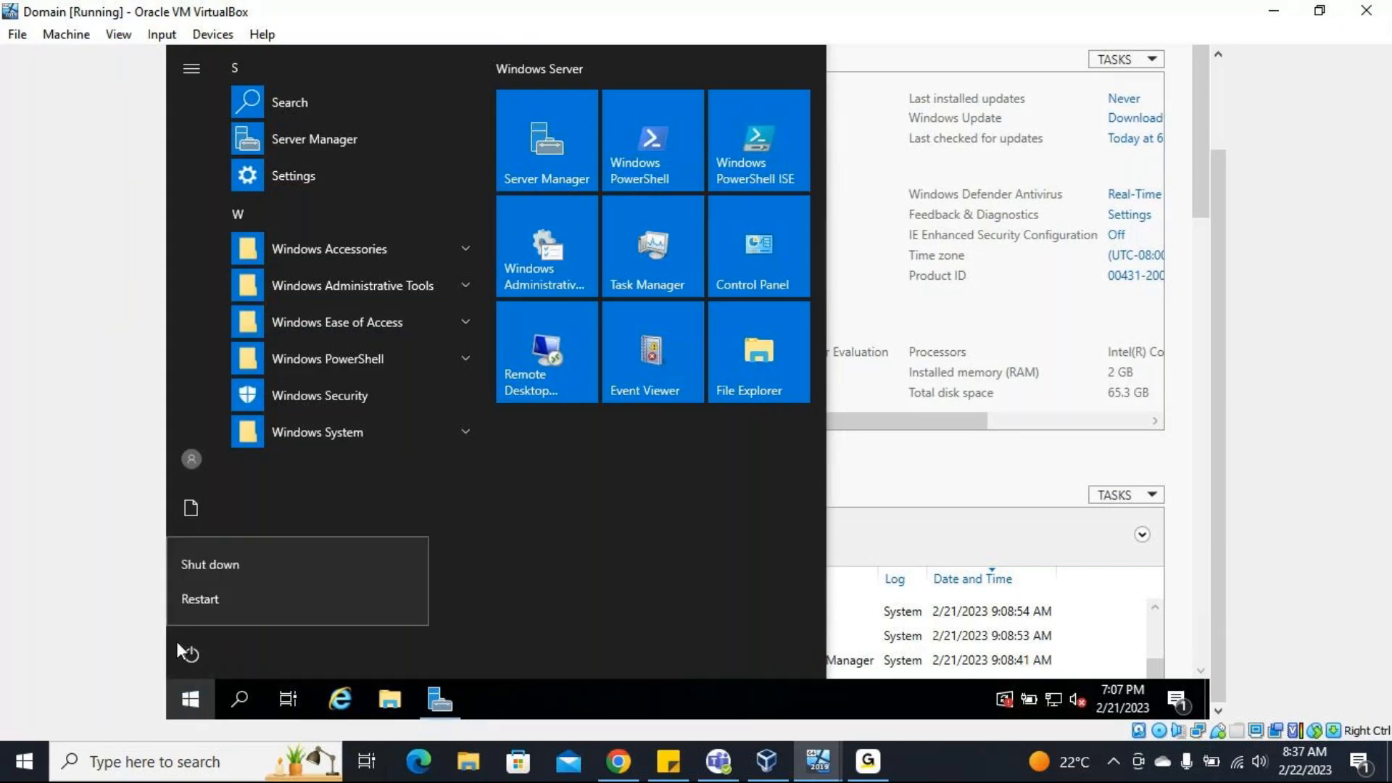
left_click(204, 598)
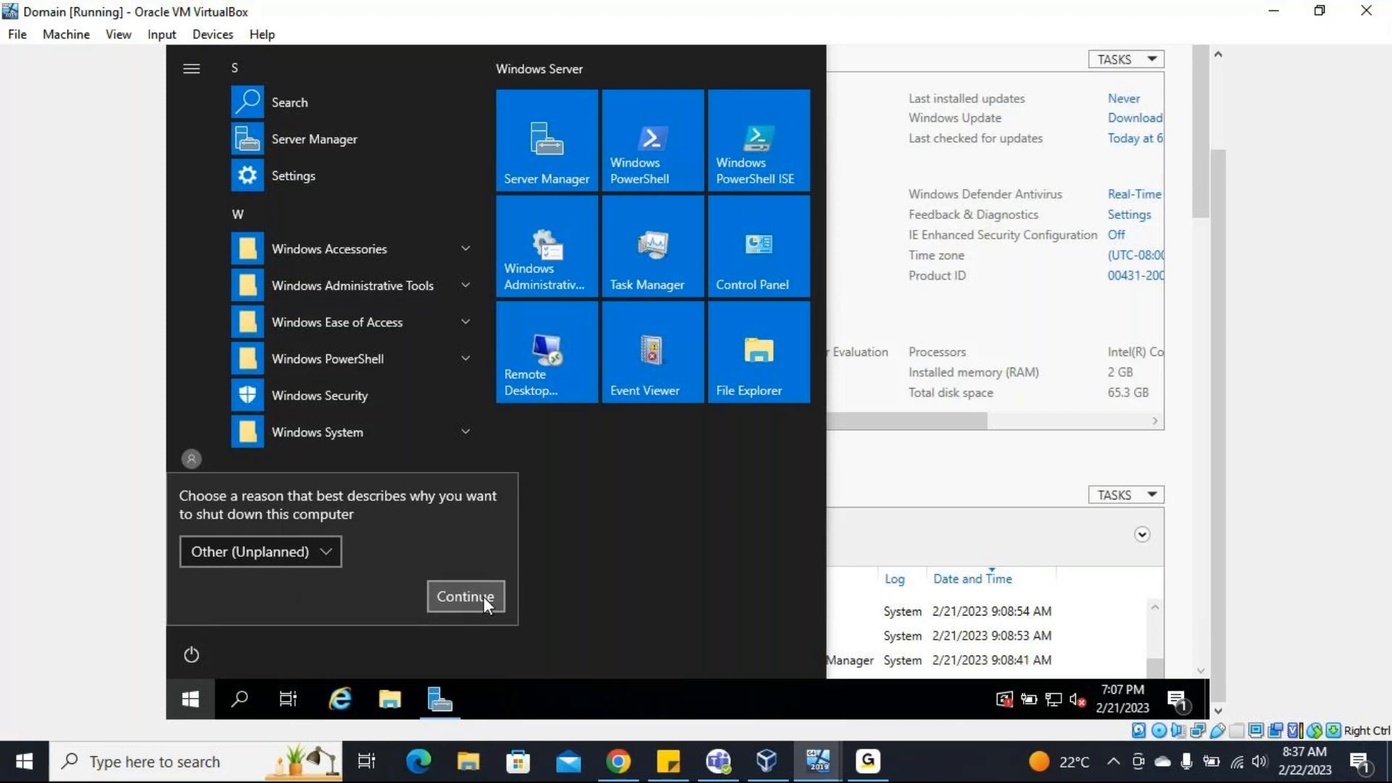
left_click(464, 598)
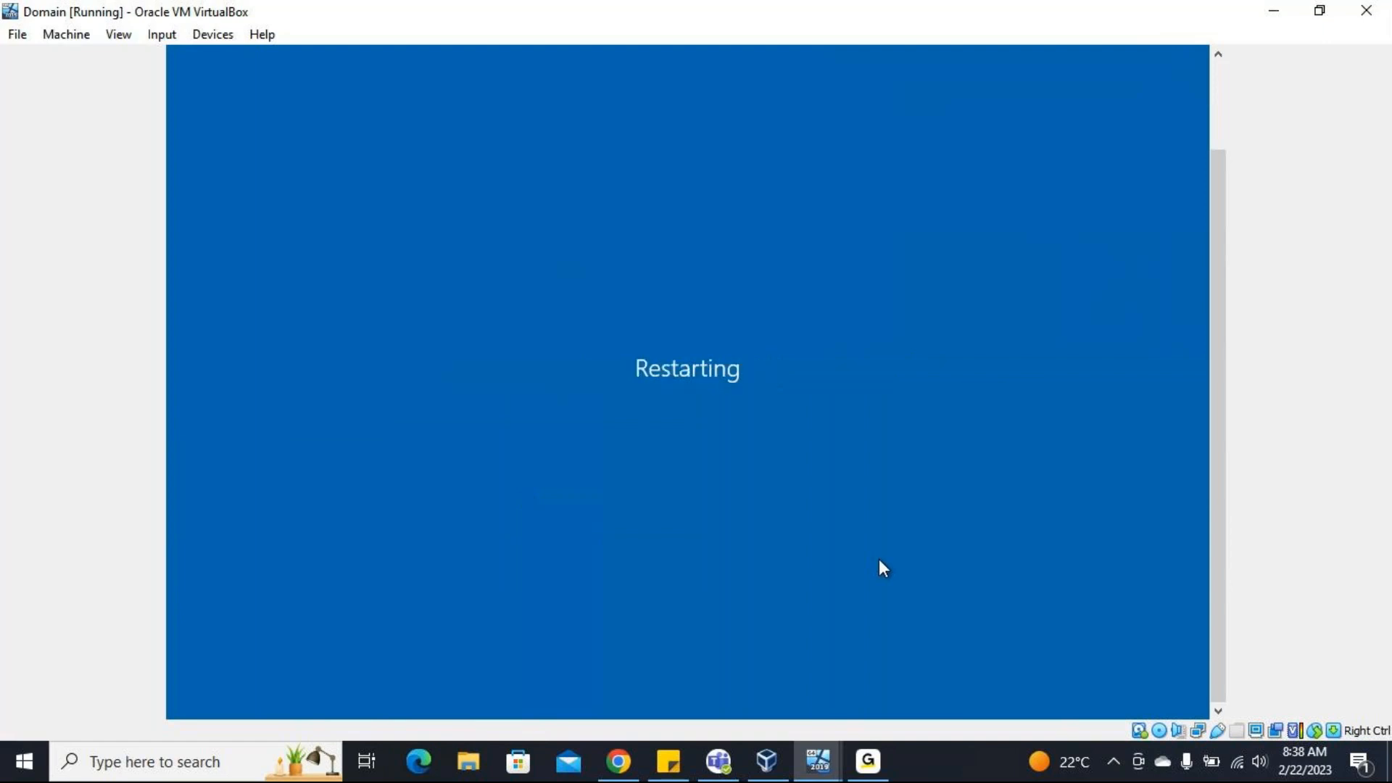
Switch to the Database virtual machine and open Server Manager there.
mouse_move(834, 766)
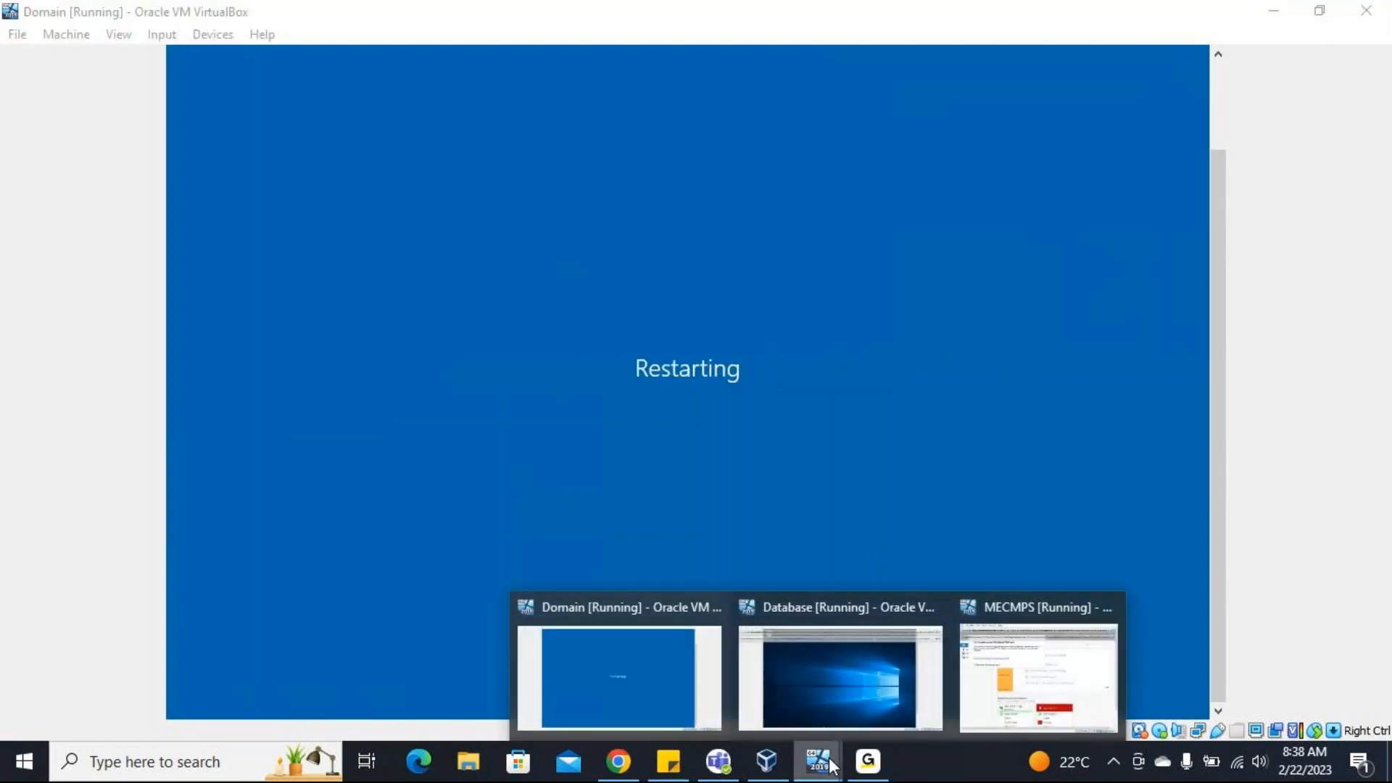
left_click(824, 690)
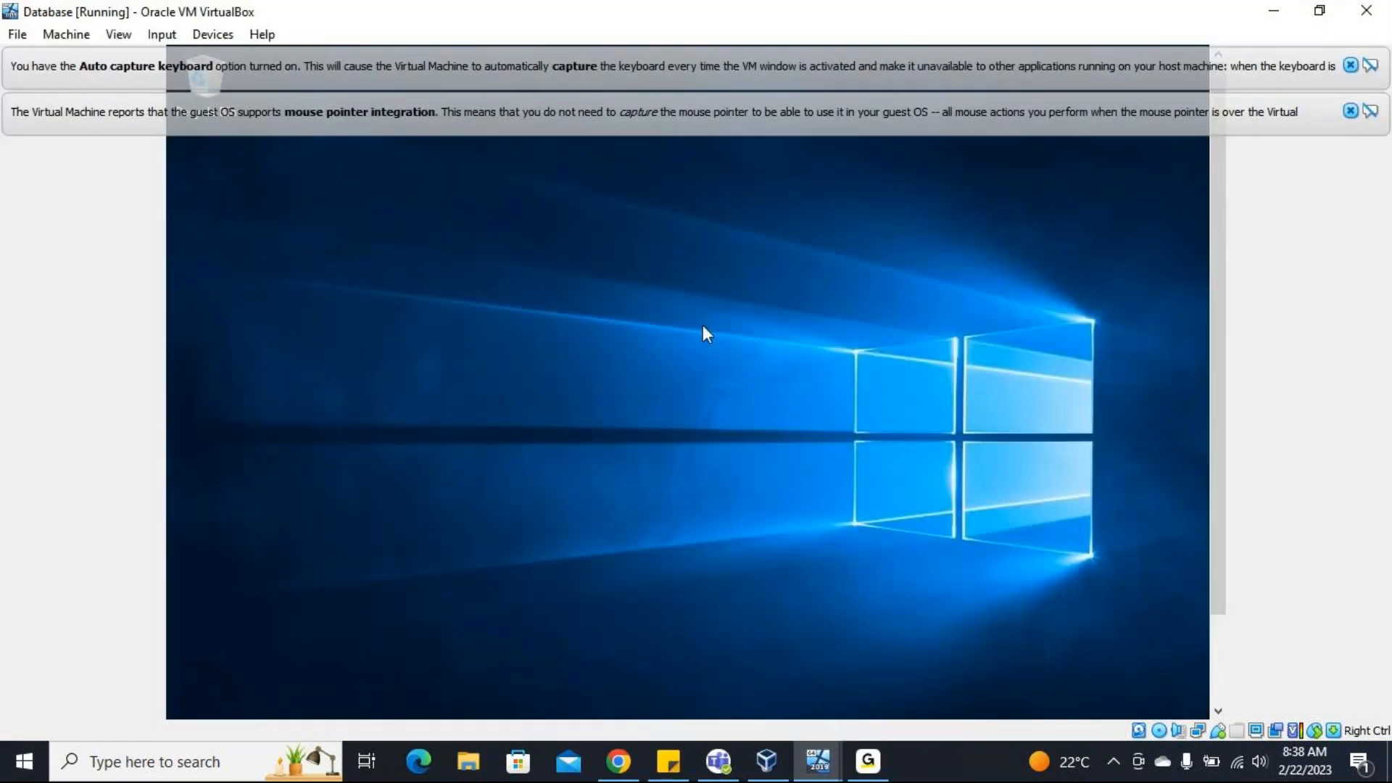
left_click_drag(1223, 575, 1225, 682)
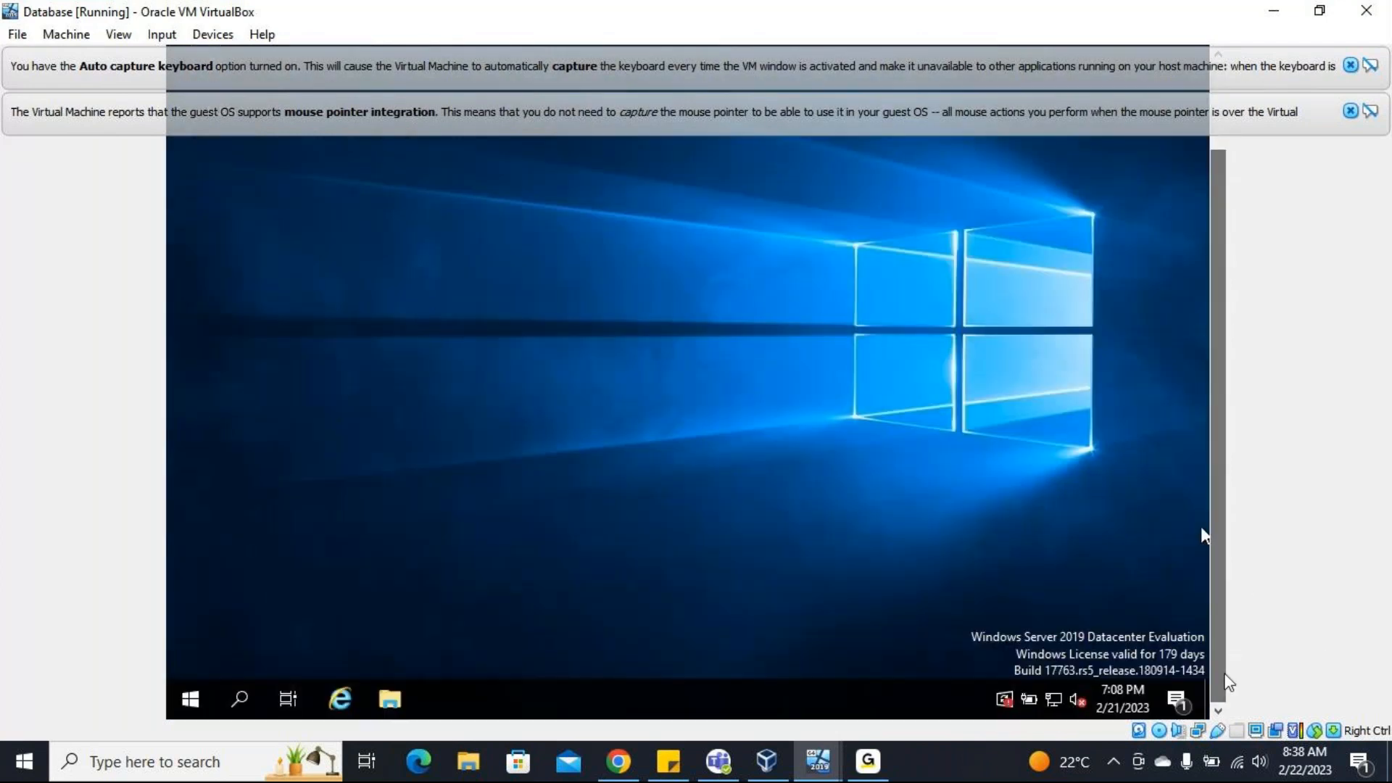
left_click(185, 695)
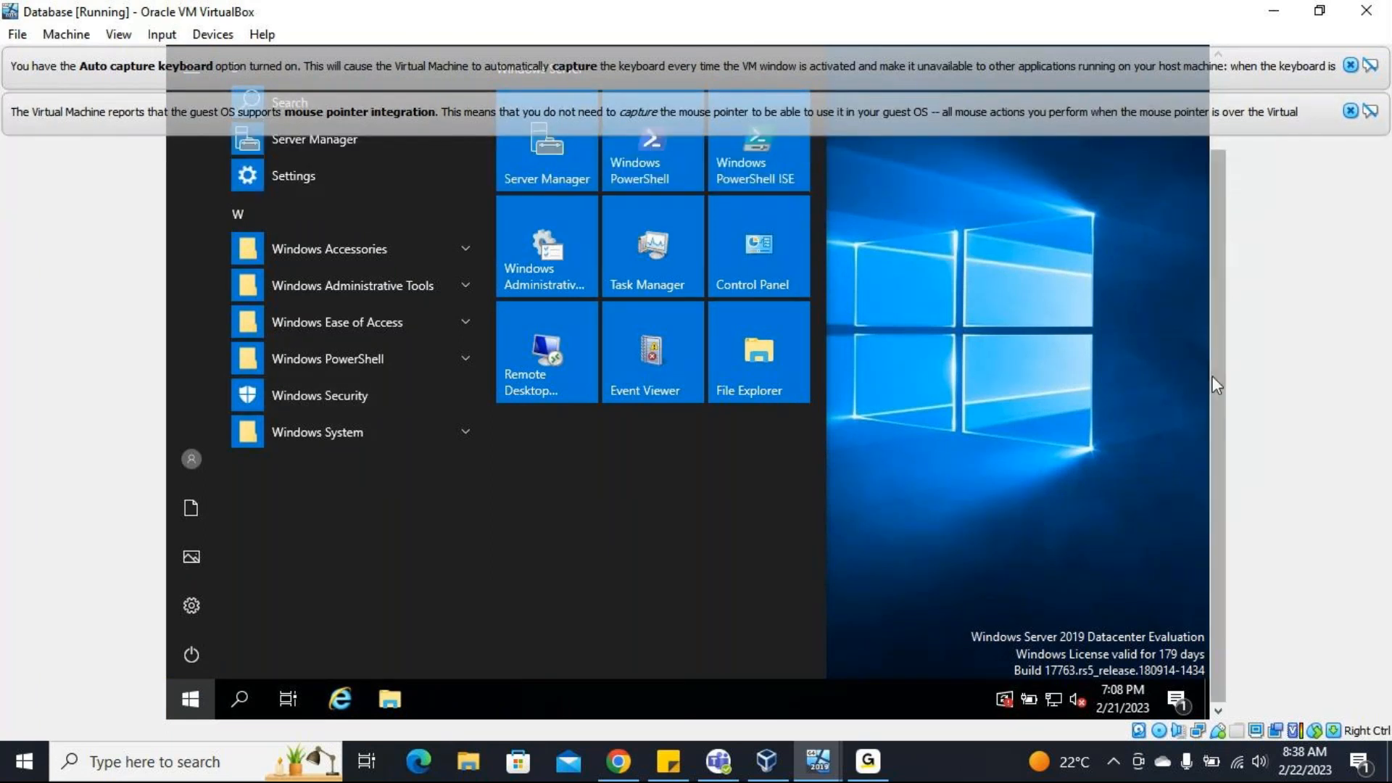
left_click_drag(1216, 384, 1215, 352)
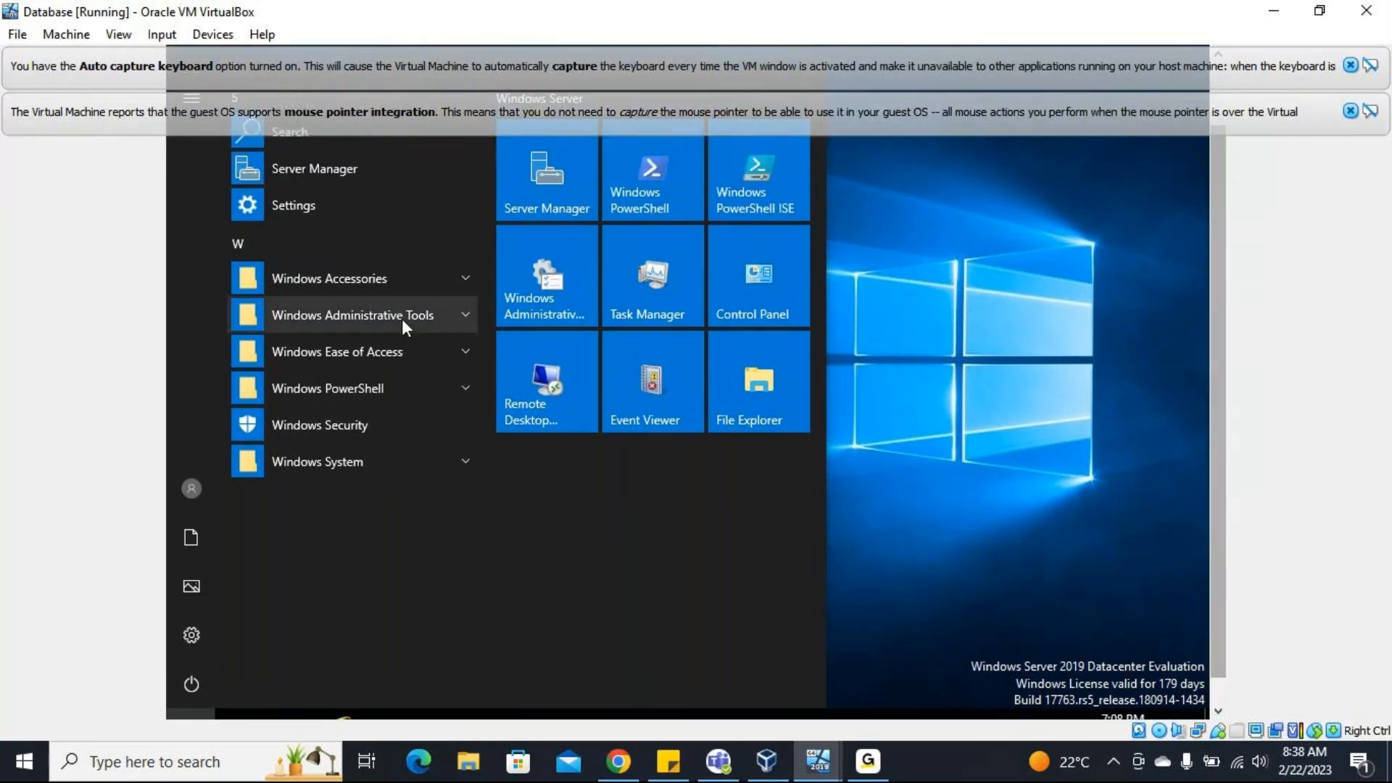
left_click(359, 178)
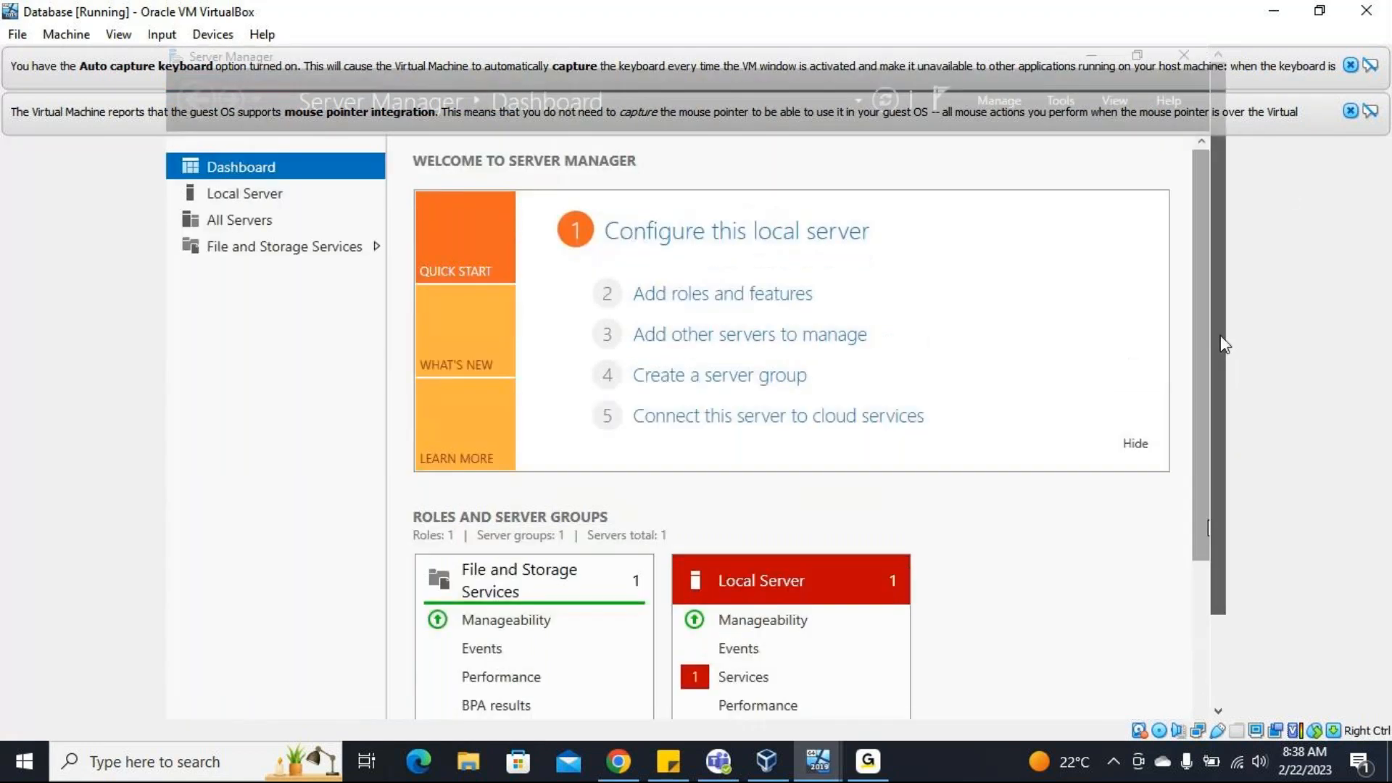
Show the Local Server properties and dismiss the keyboard capture and mouse pointer integration notifications.
scroll(1224, 491, "down", 2)
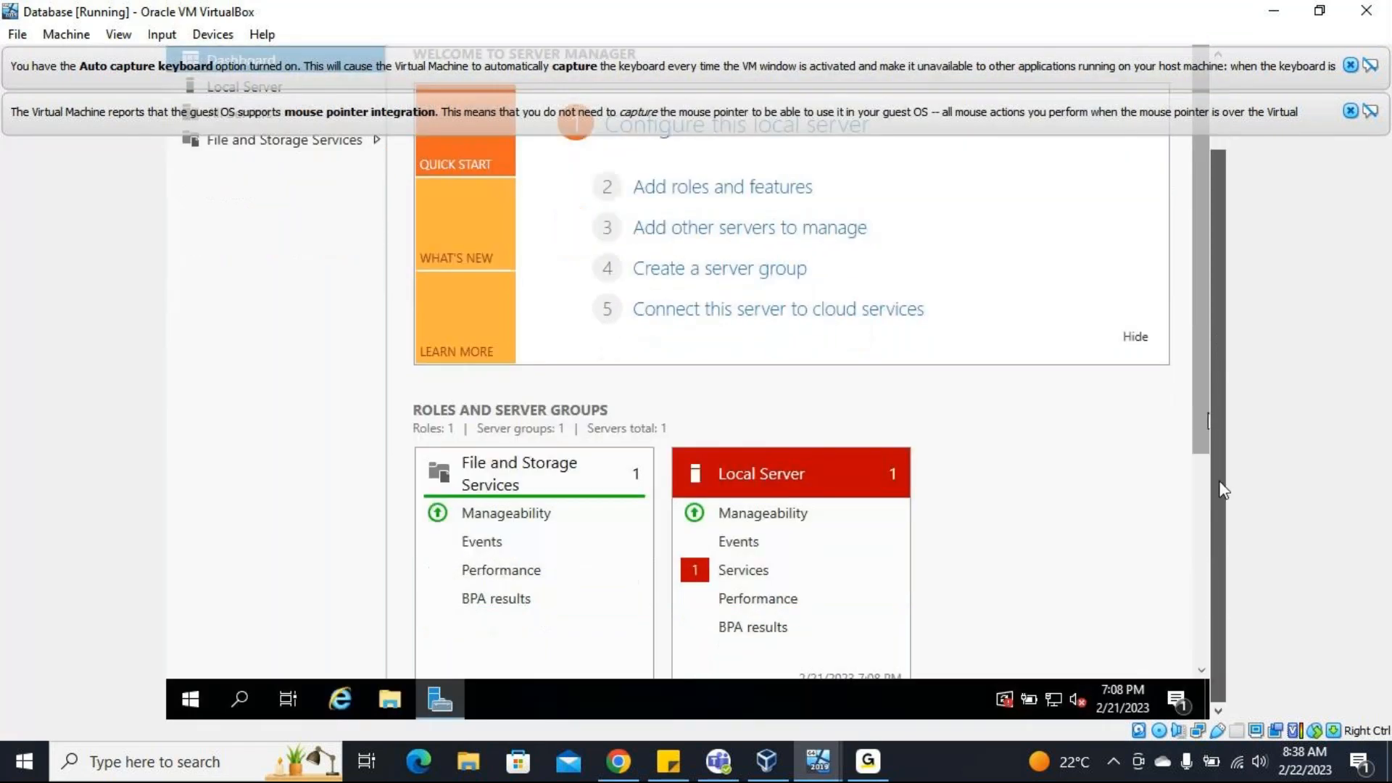
scroll(1204, 507, "up", 2)
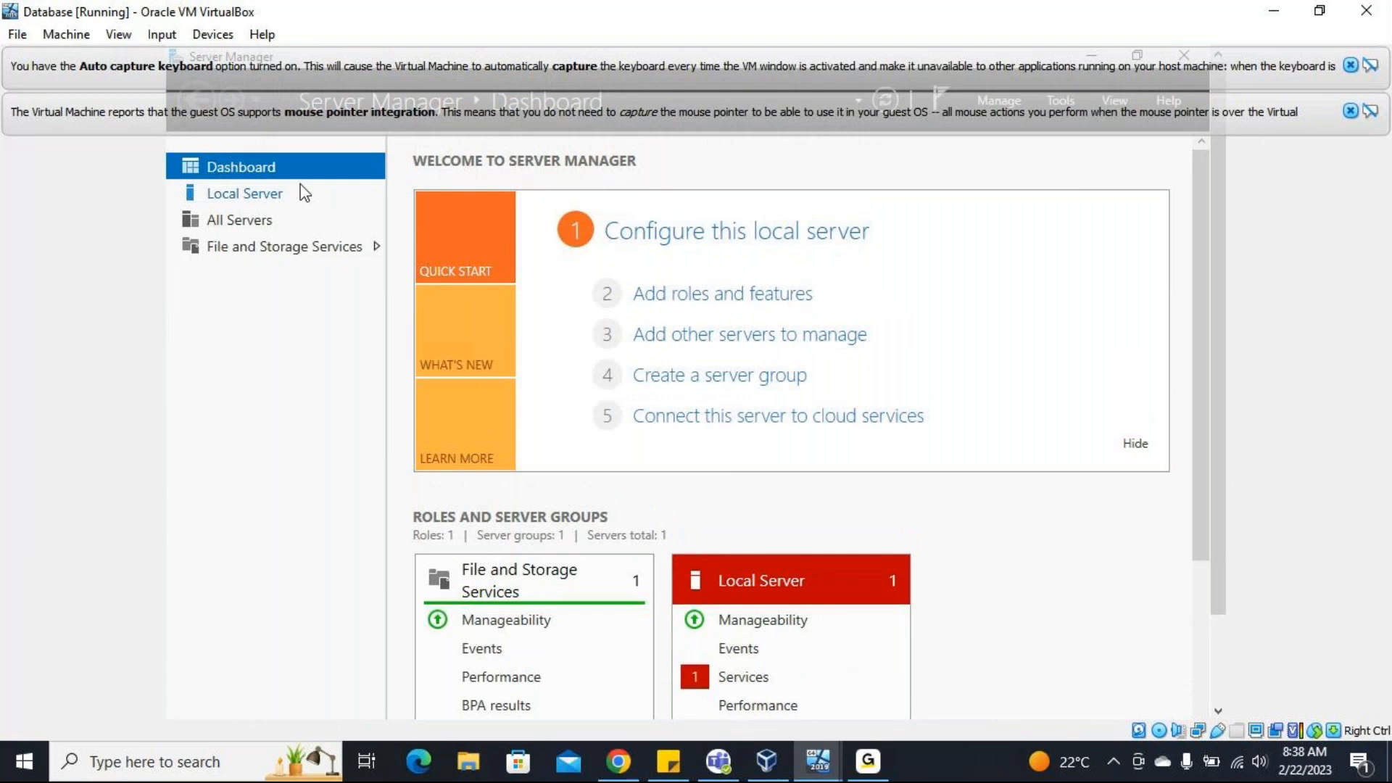
left_click(284, 194)
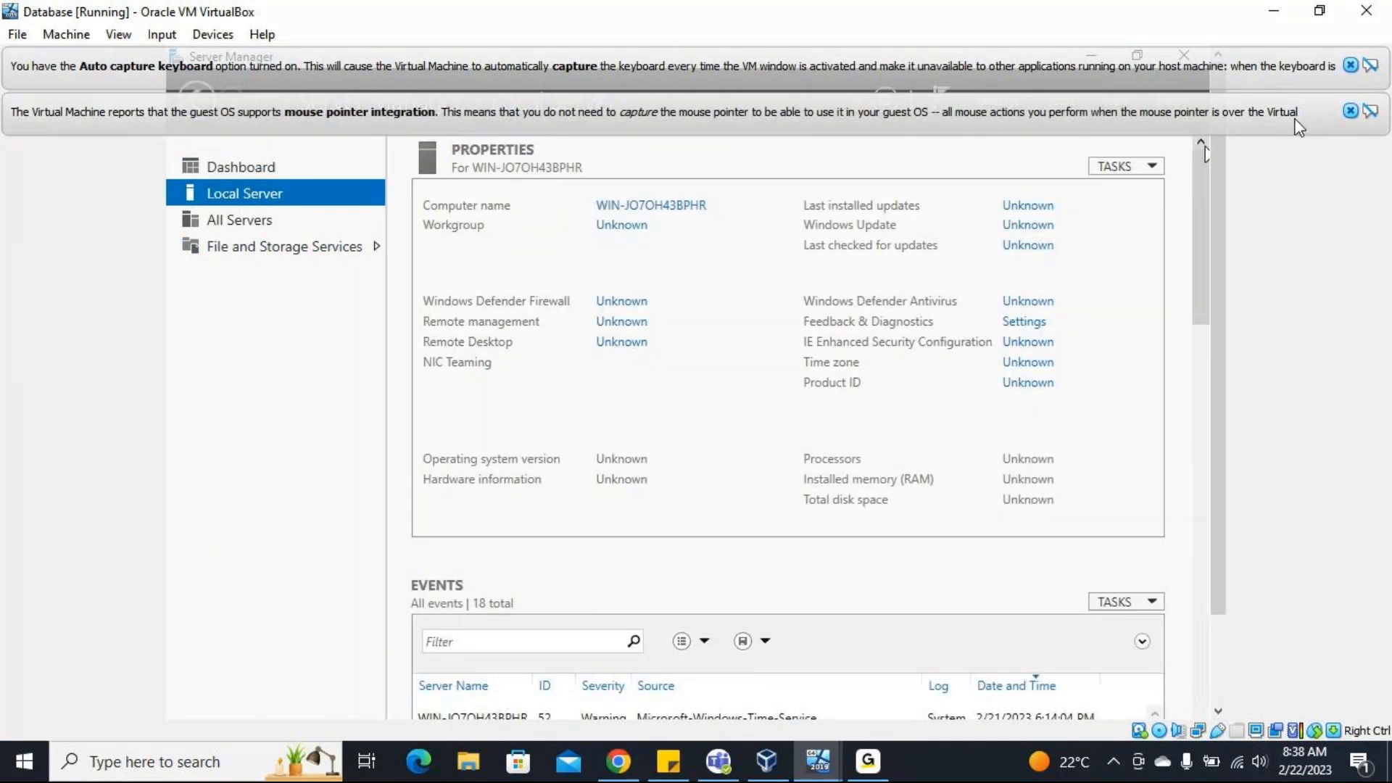
left_click(1350, 110)
left_click(1350, 66)
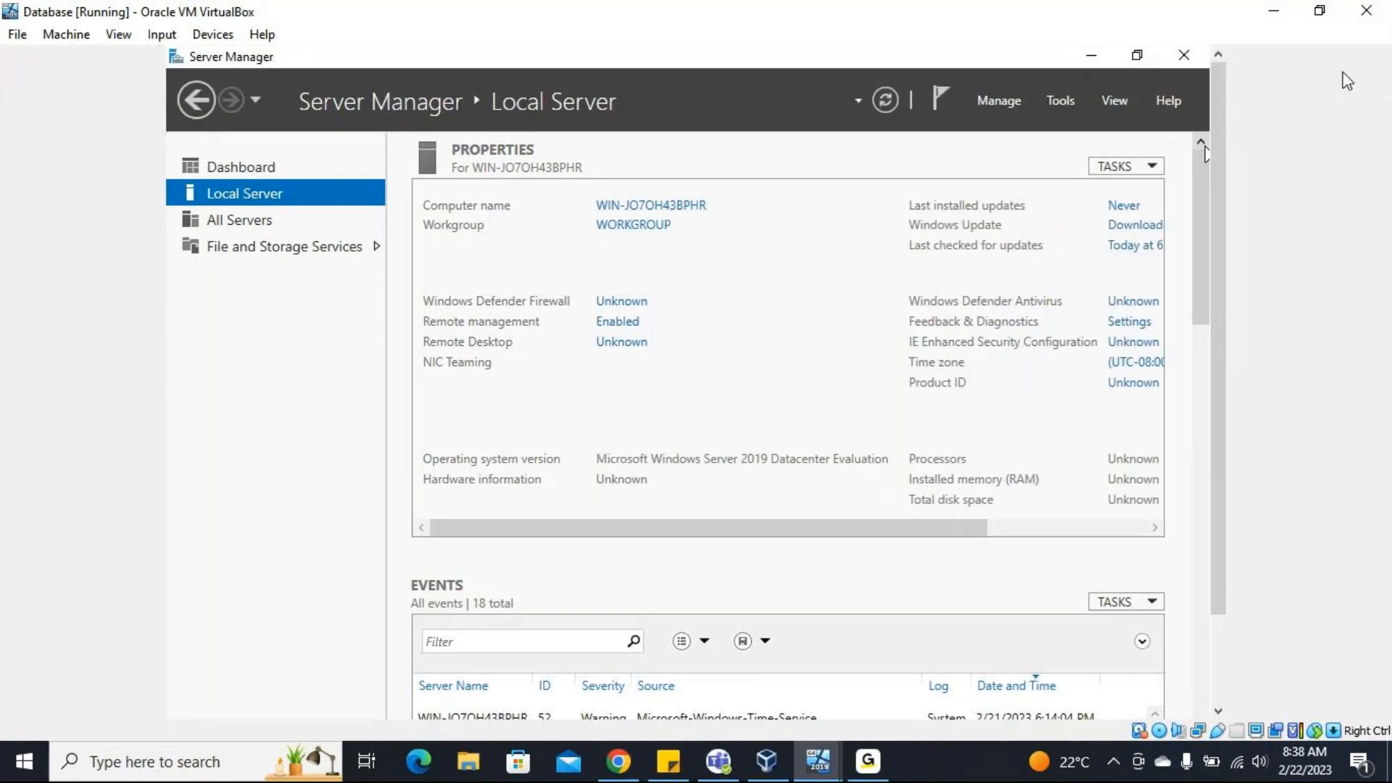
Disable Internet Protocol Version 6 (TCP/IPv6) on the Database server's Ethernet adapter.
left_click_drag(854, 529, 901, 525)
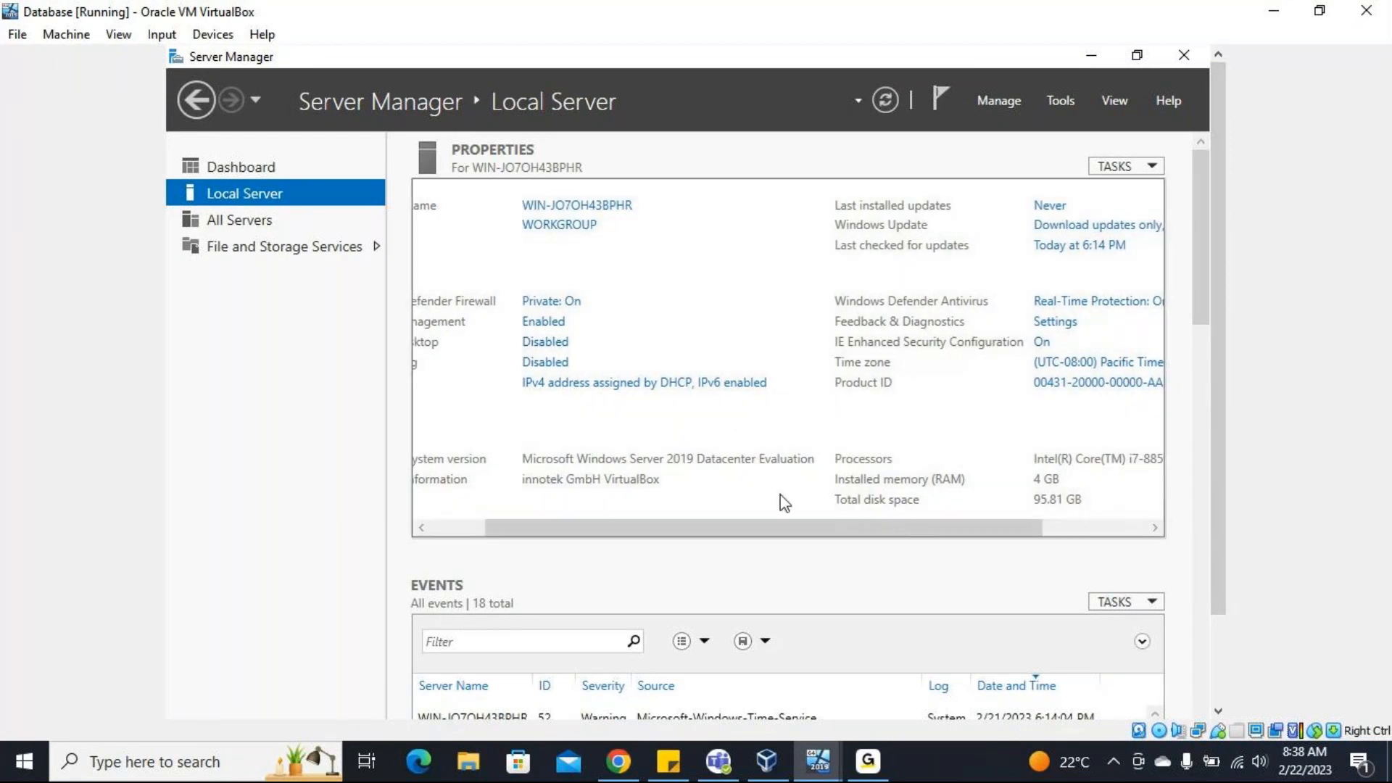
left_click_drag(783, 532, 718, 533)
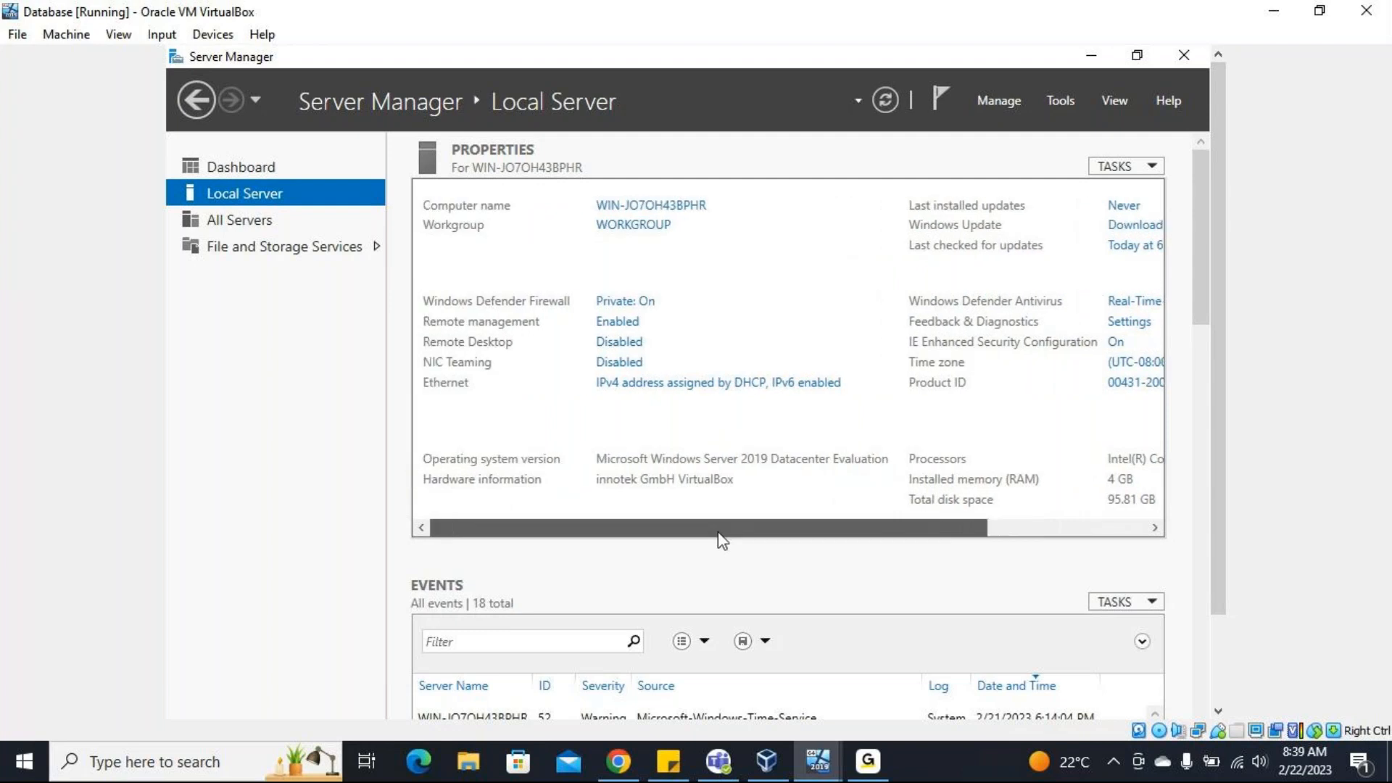
left_click(661, 384)
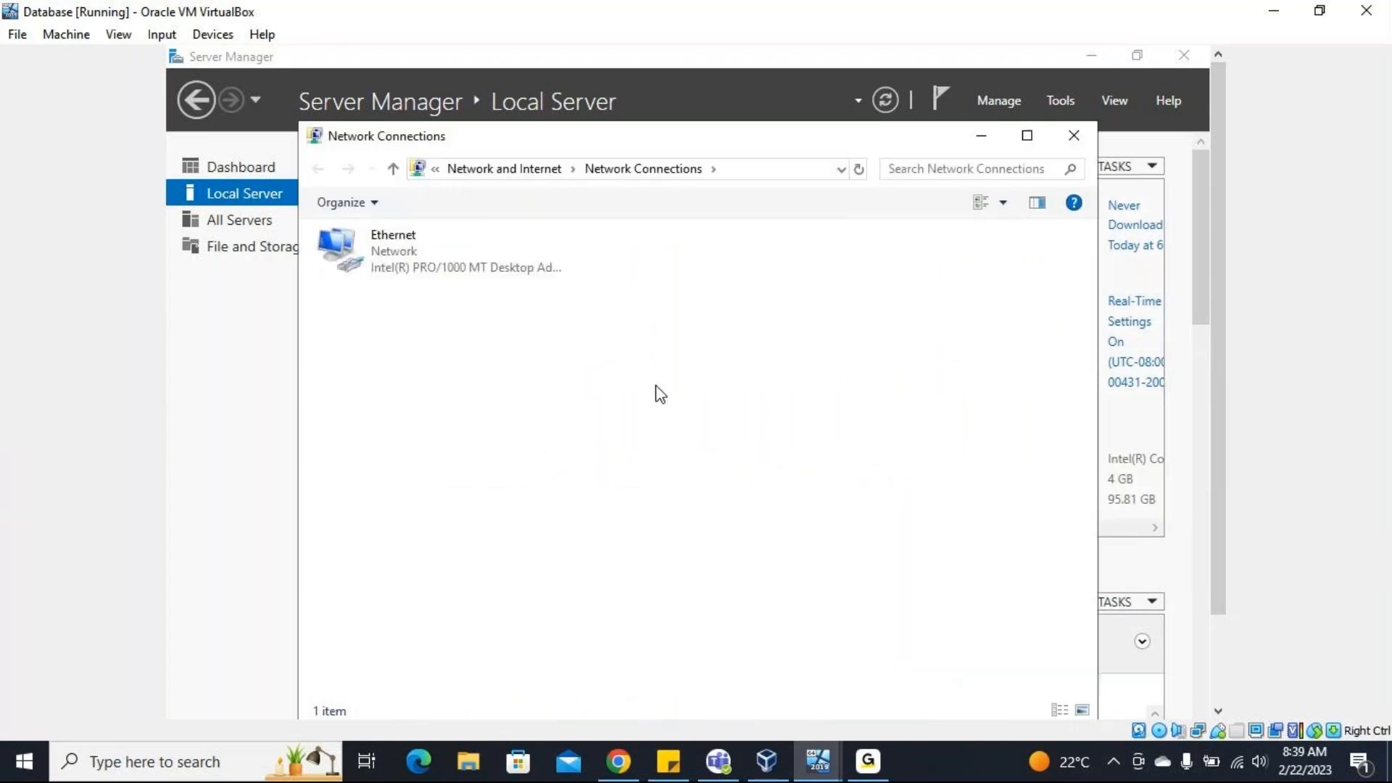
right_click(479, 259)
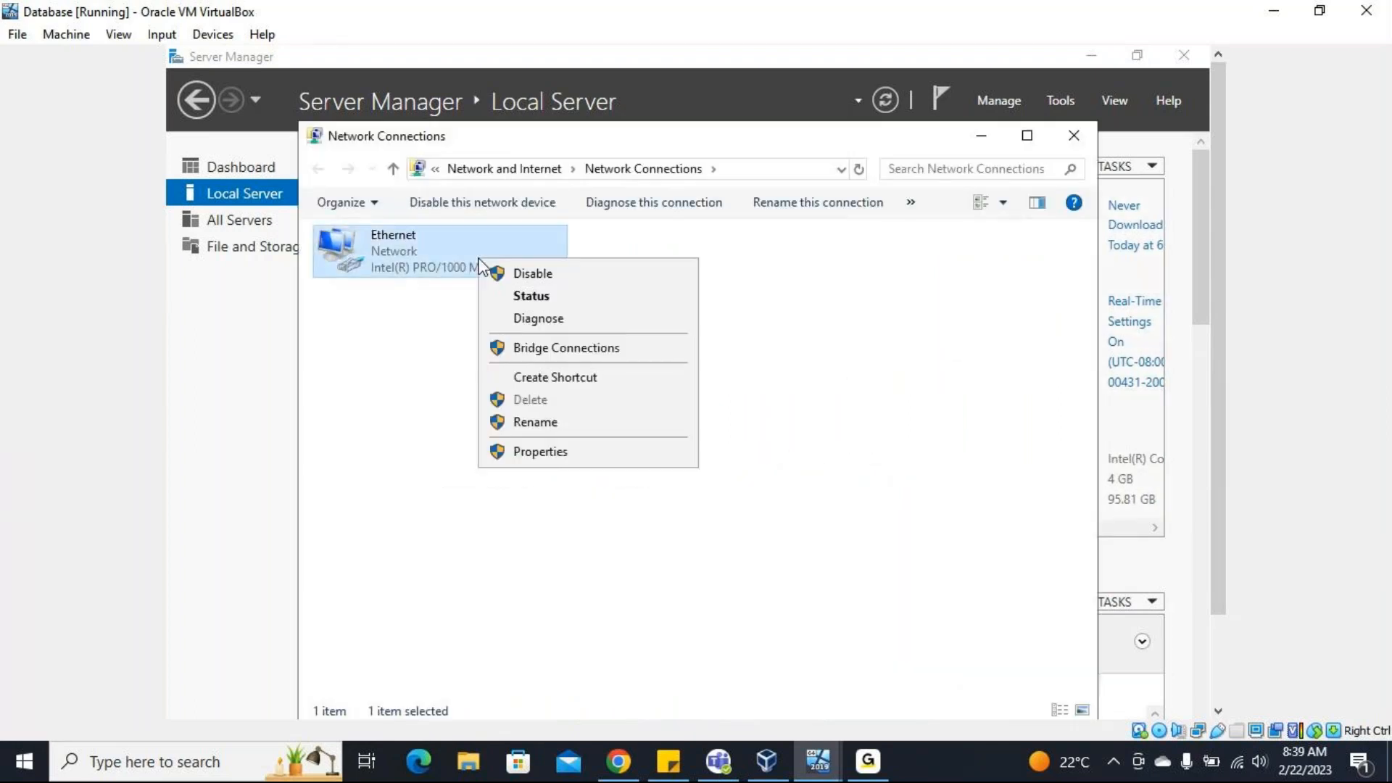
left_click(544, 451)
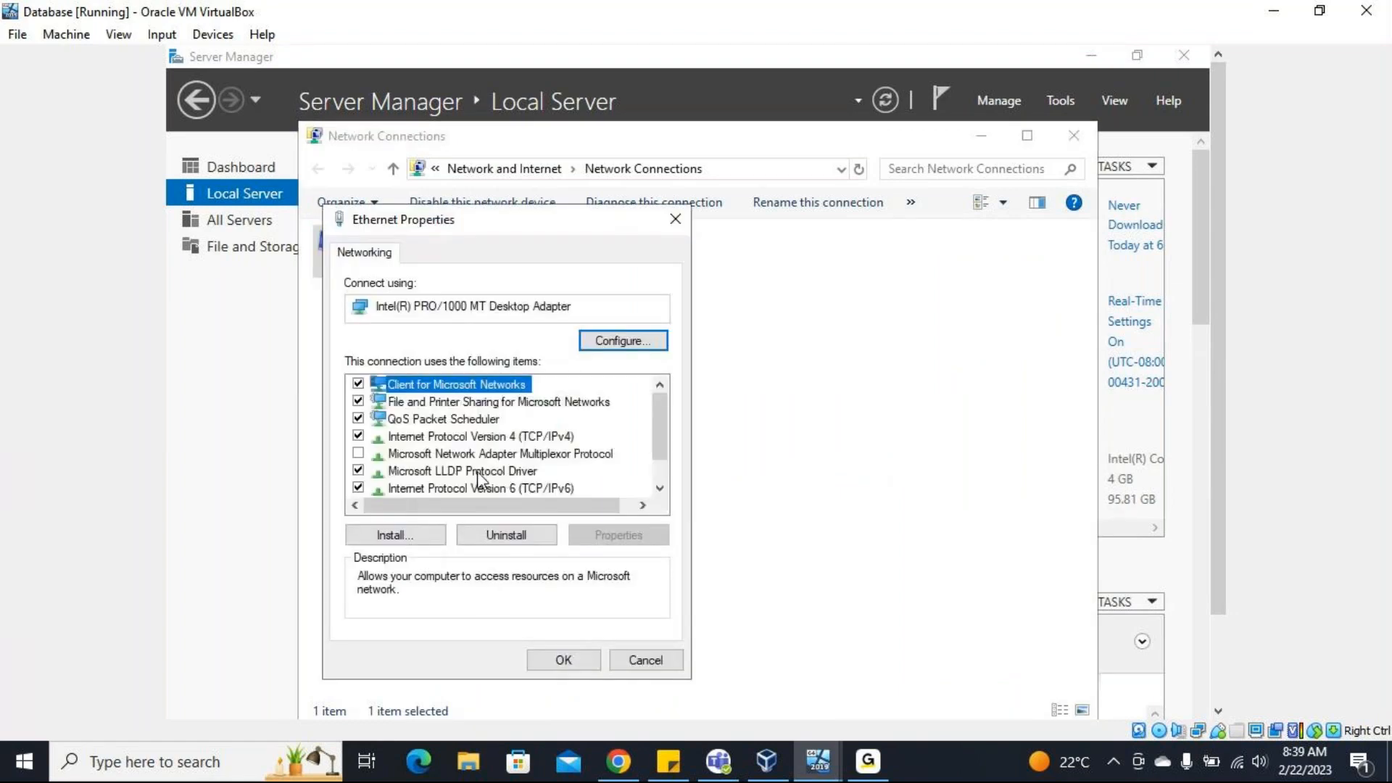
left_click(358, 487)
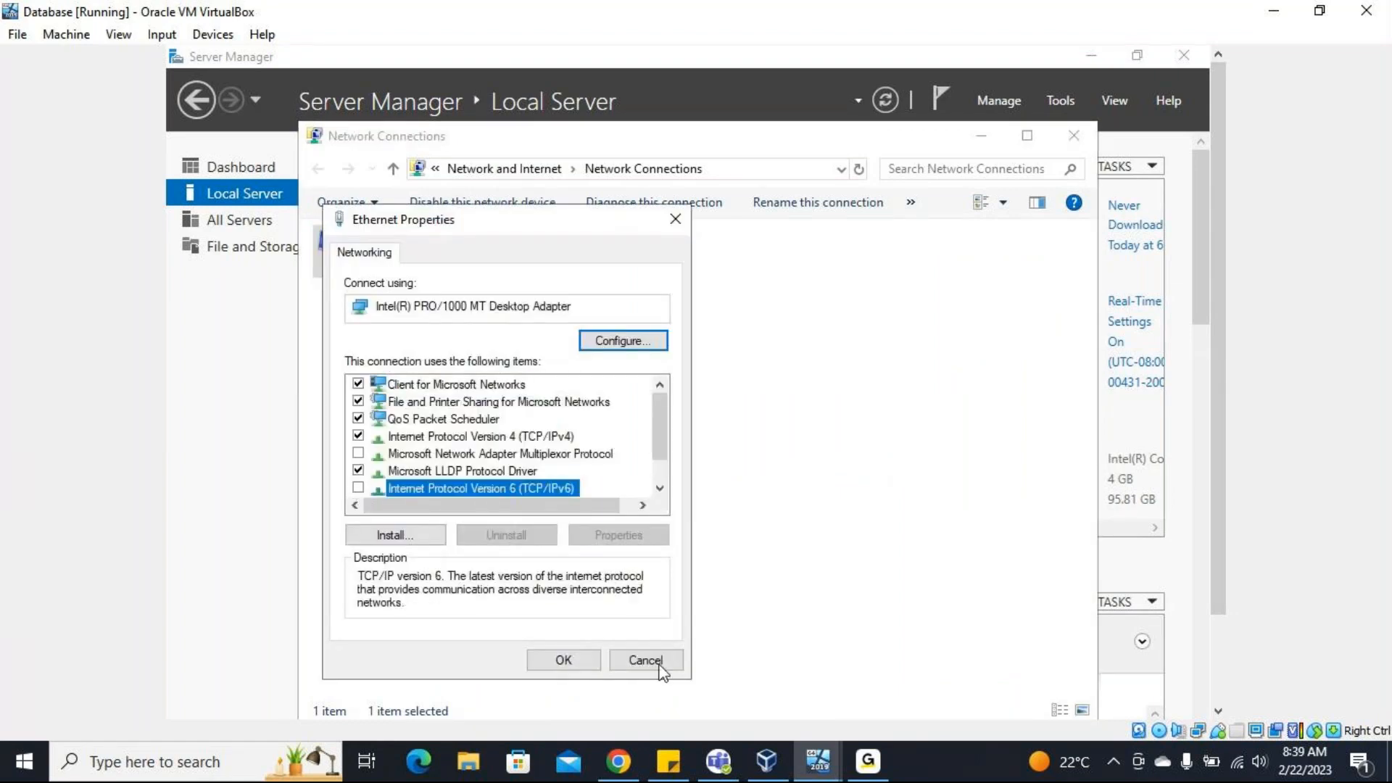
left_click(563, 659)
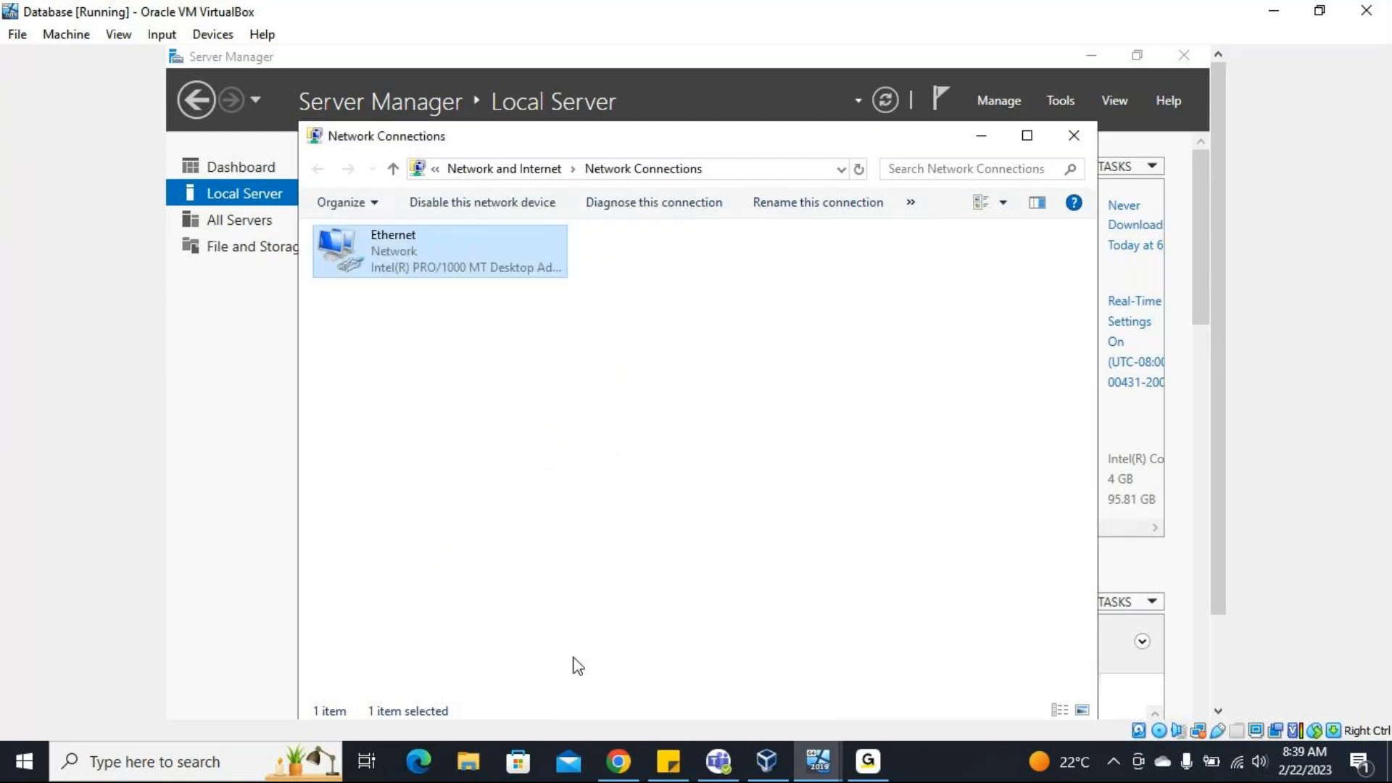
Minimize Network Connections and turn off IE Enhanced Security Configuration for both Administrators and Users on the Database server.
left_click(982, 140)
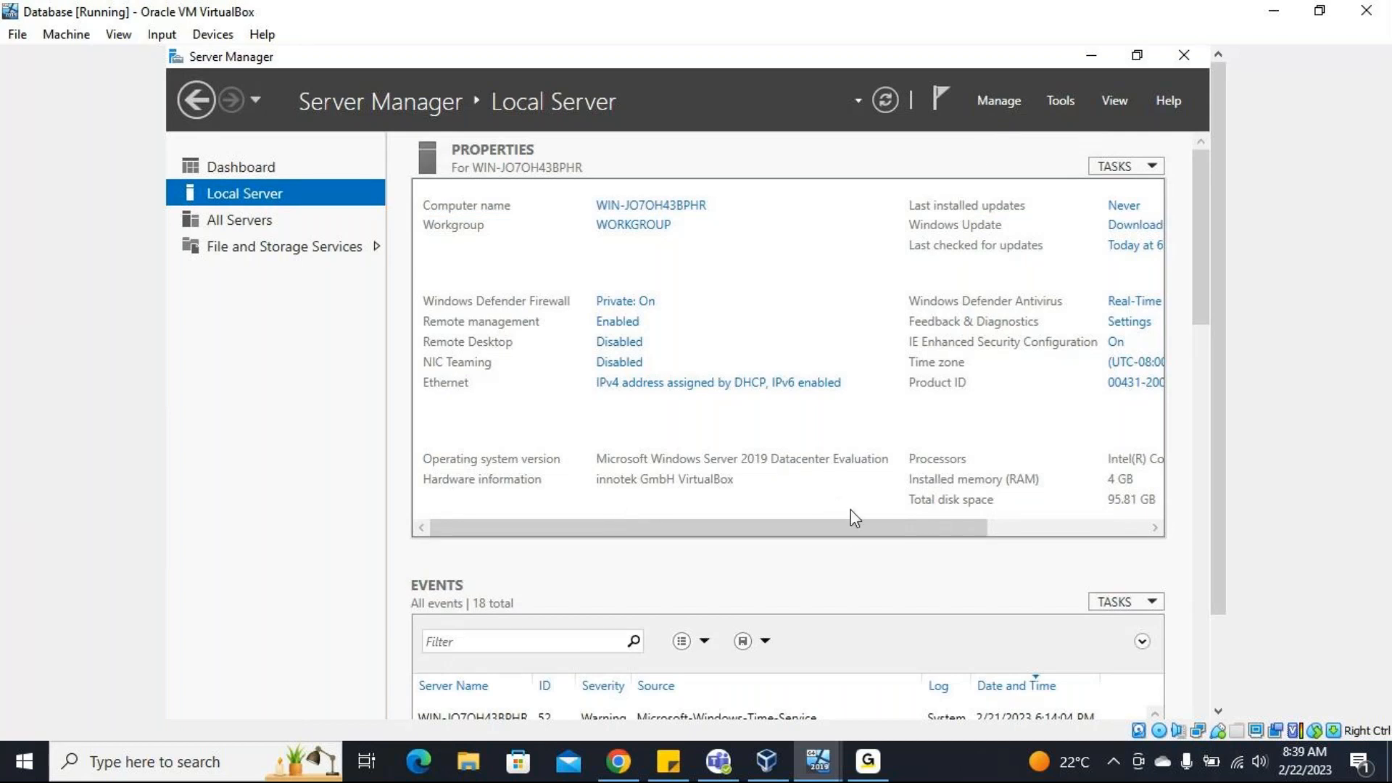
left_click(1114, 343)
left_click(557, 397)
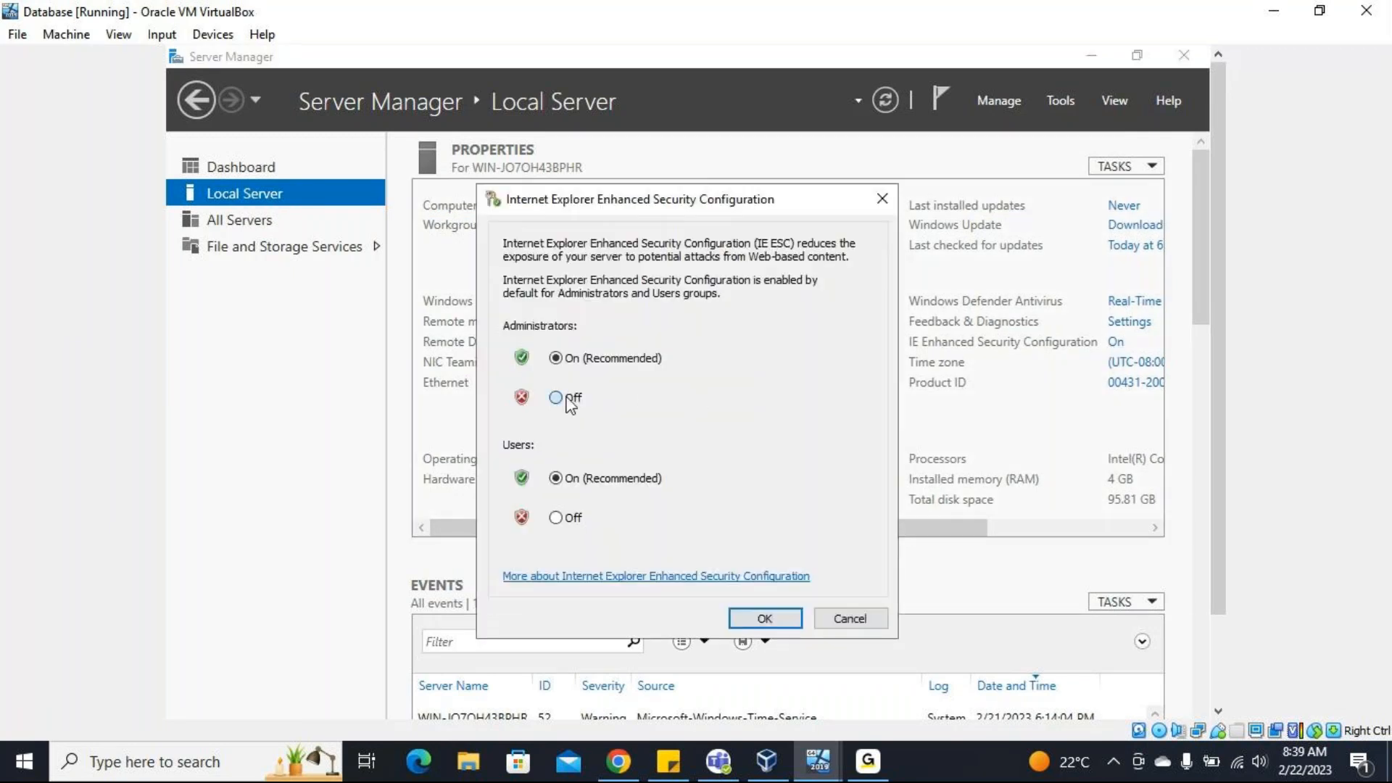
left_click(556, 517)
left_click(763, 618)
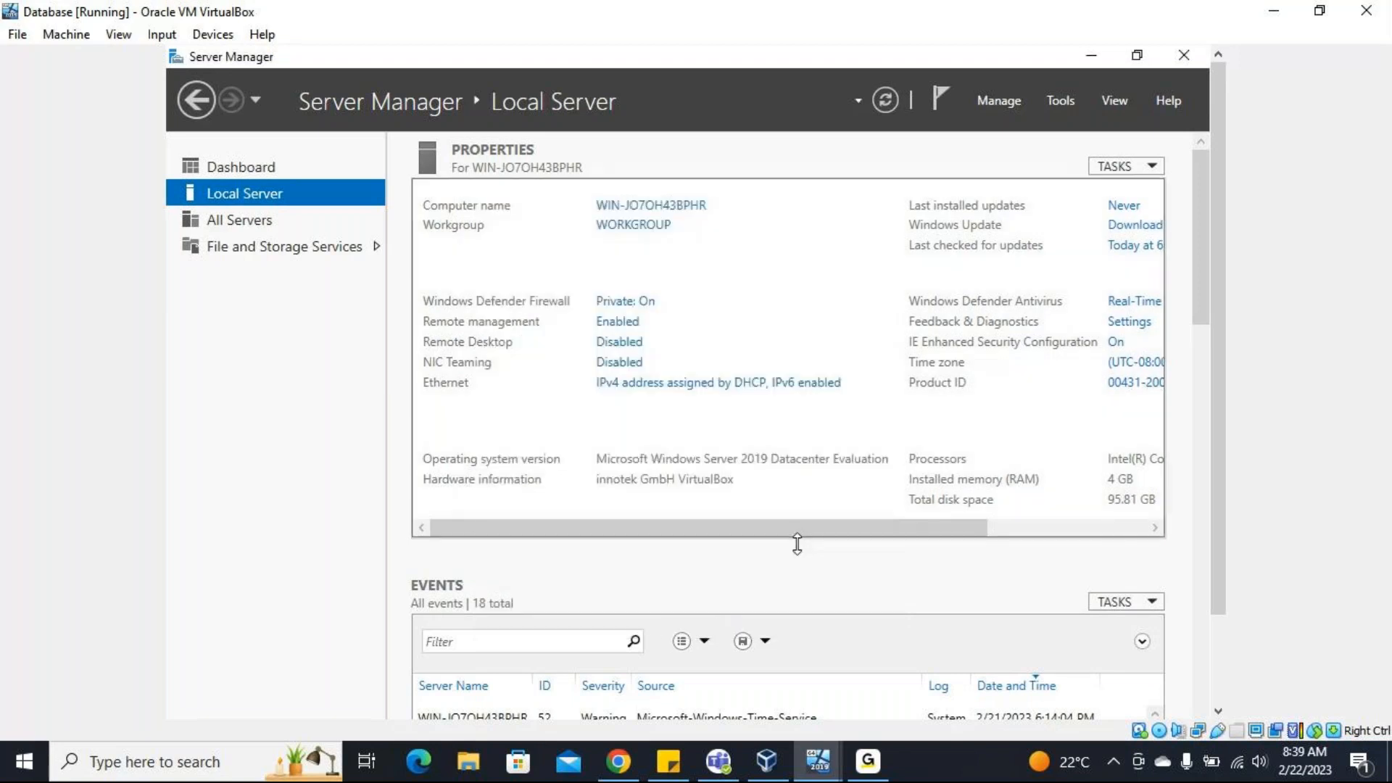
Open the Run dialog on the Database server and launch sconfig.
left_click_drag(904, 544, 860, 534)
left_click_drag(1221, 441, 1221, 529)
left_click_drag(1207, 594, 1207, 594)
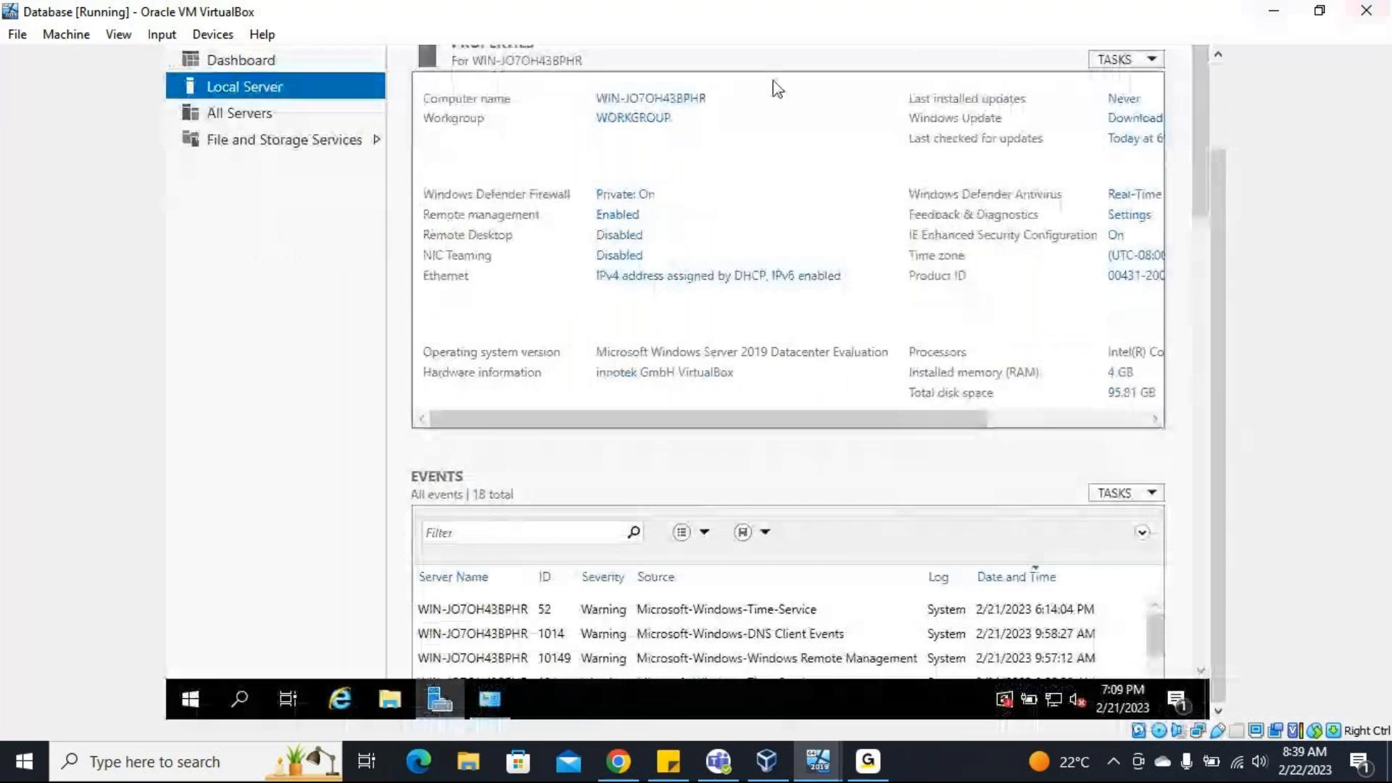
left_click(187, 698)
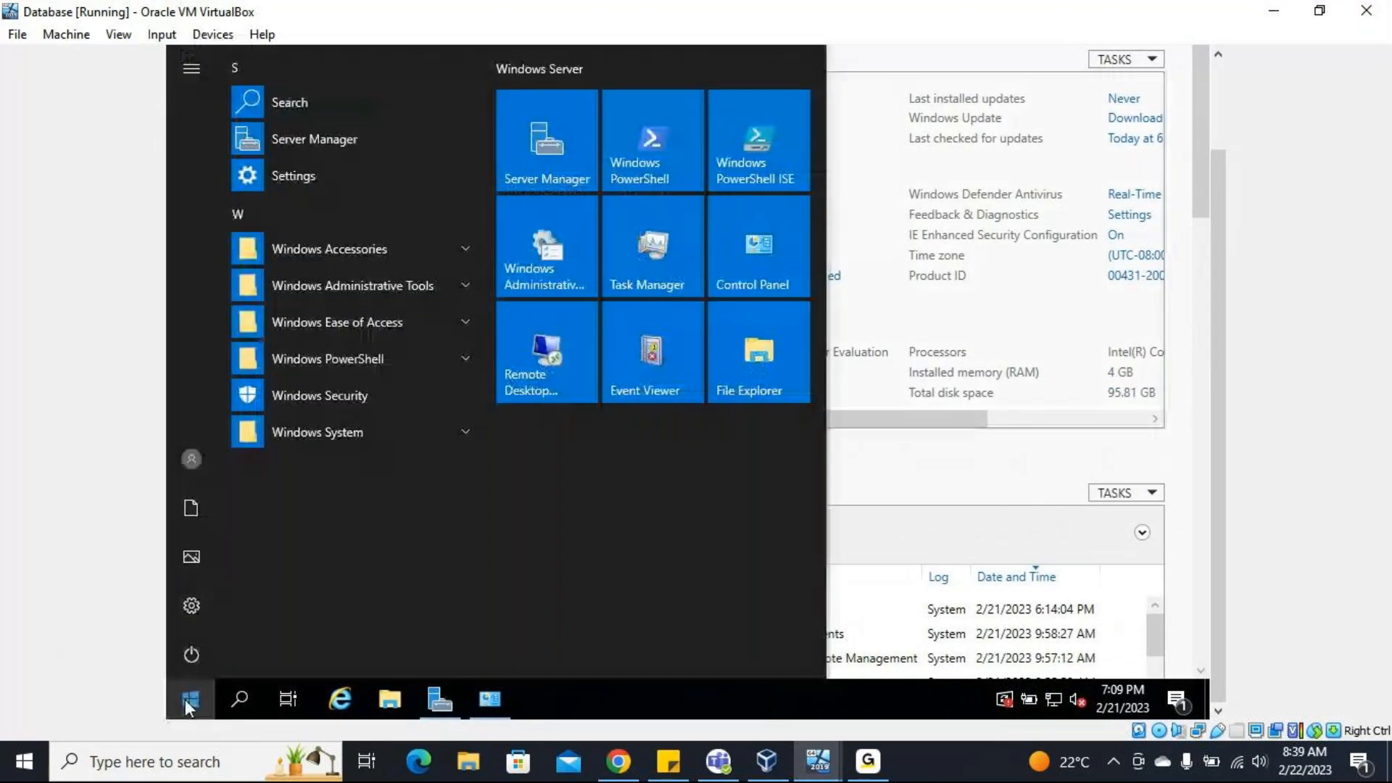
left_click(183, 690)
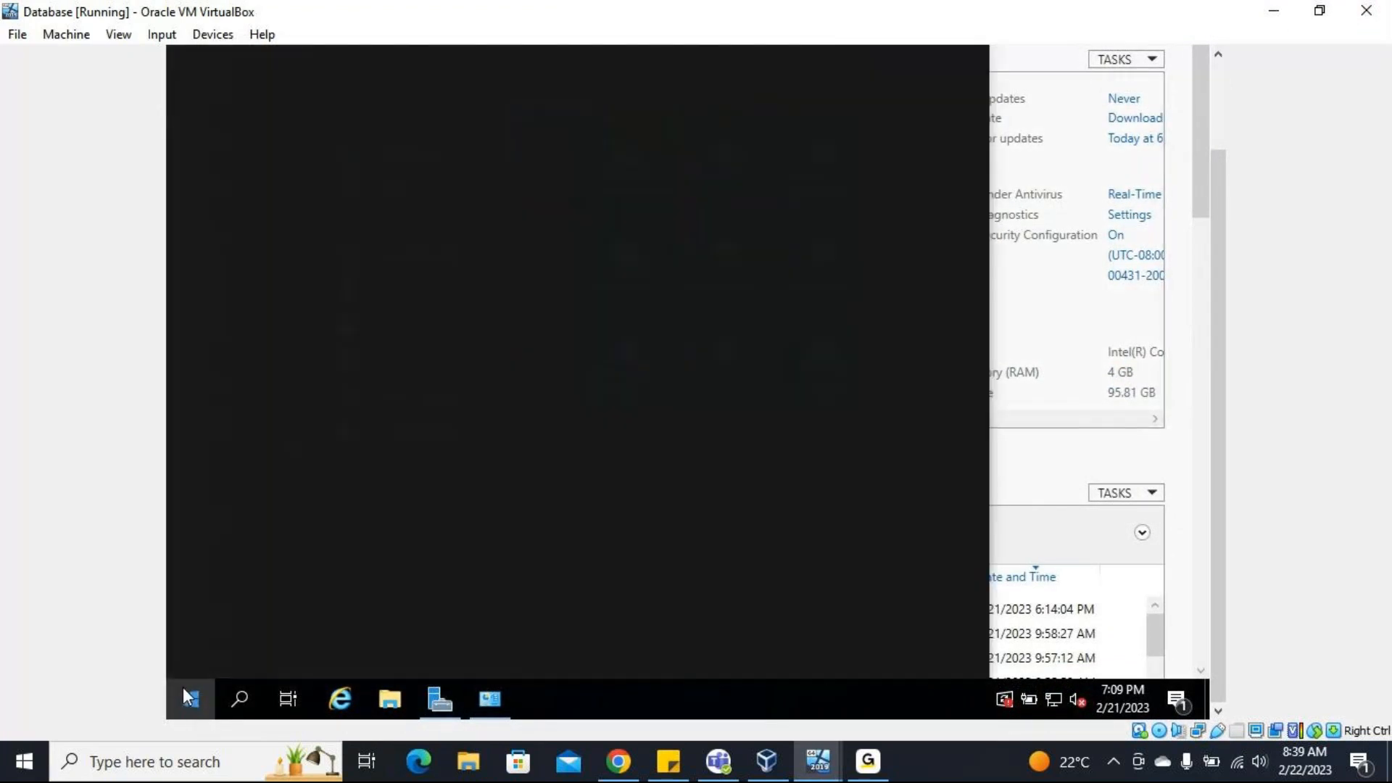
type("run")
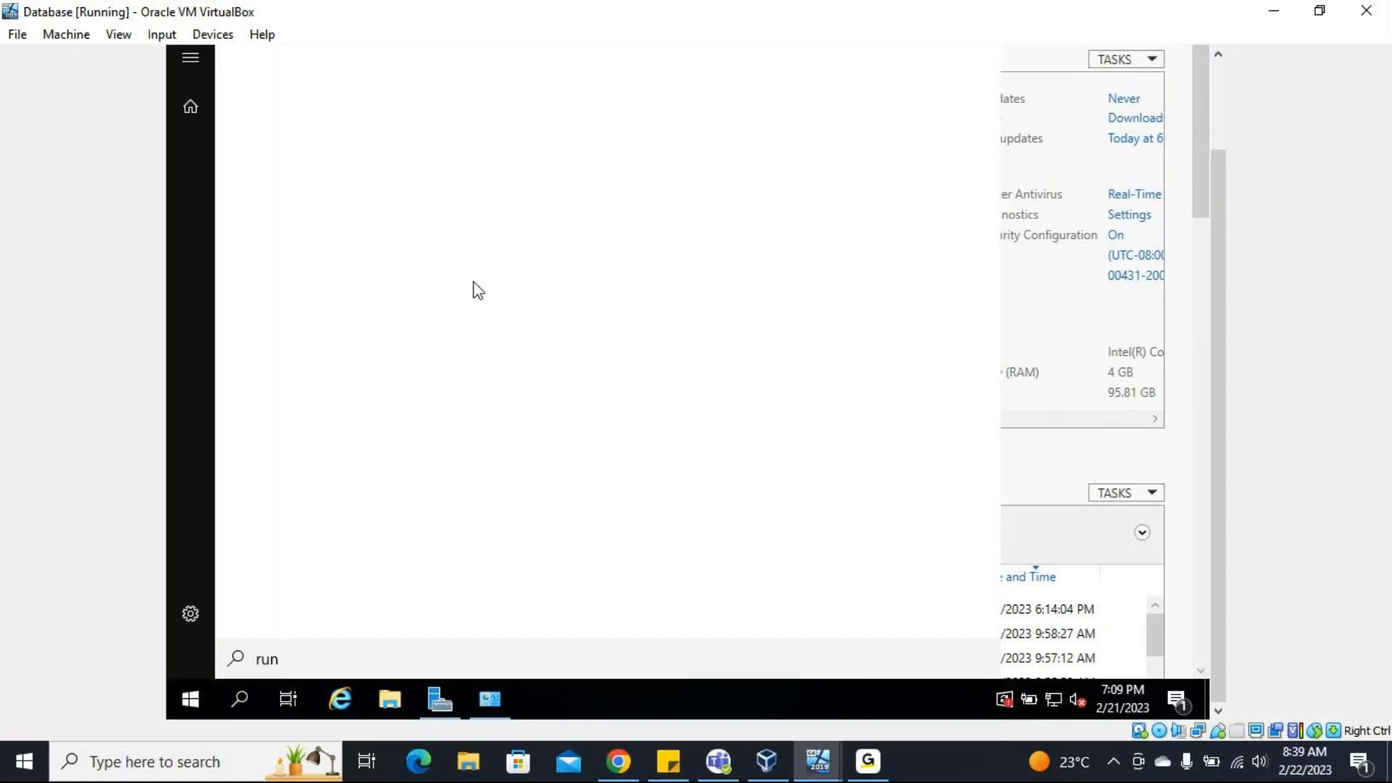
left_click(382, 171)
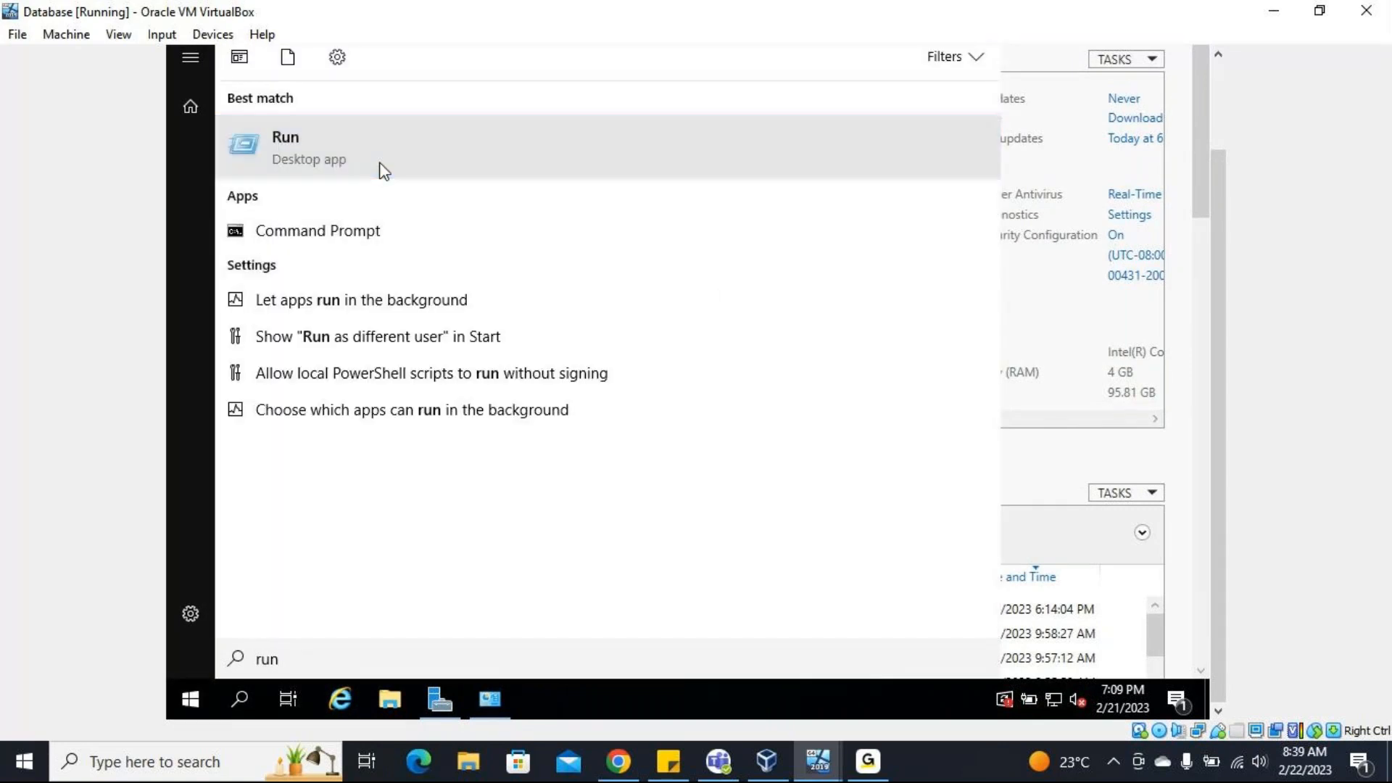
type("s")
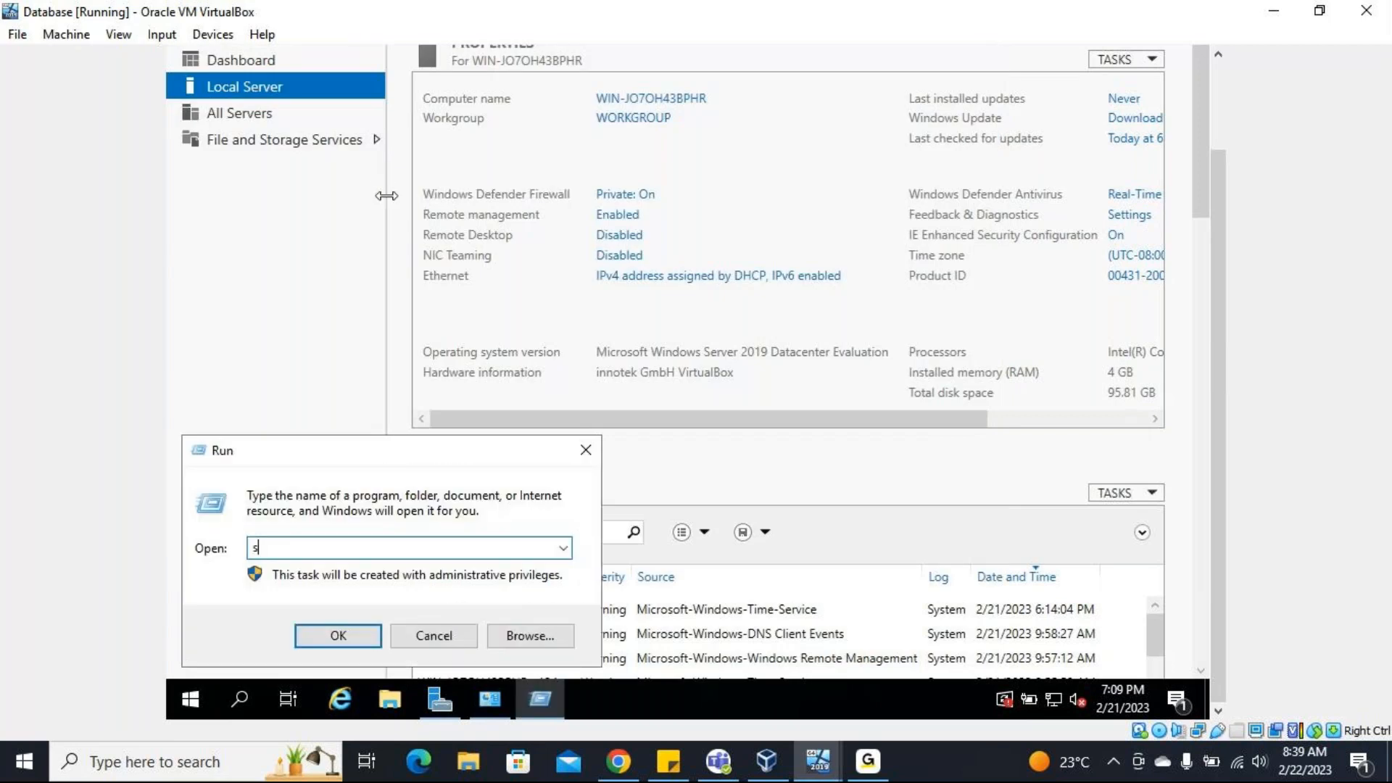
type("config")
key("Return")
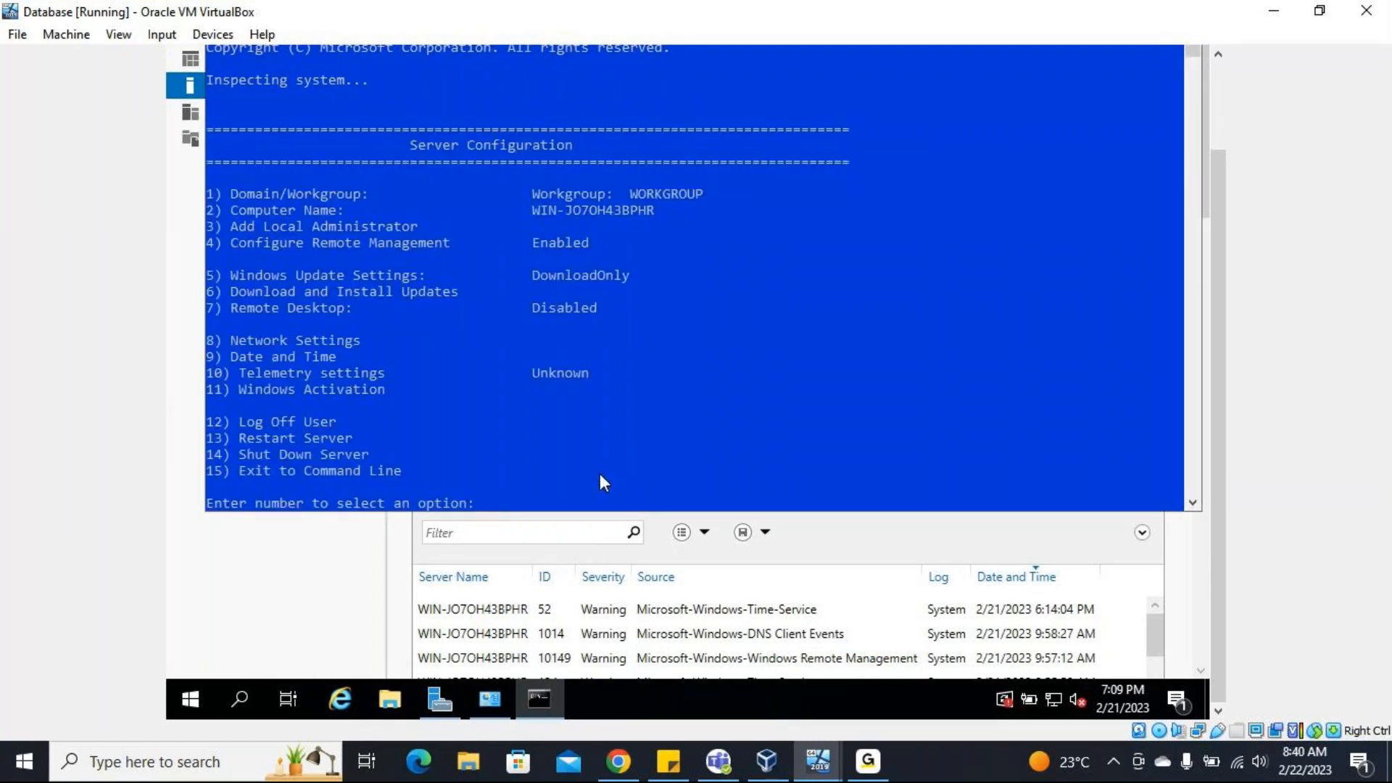
Set Windows Update Settings (option 5) to Manual in Server Configuration and acknowledge the update message.
type("5")
key("Return")
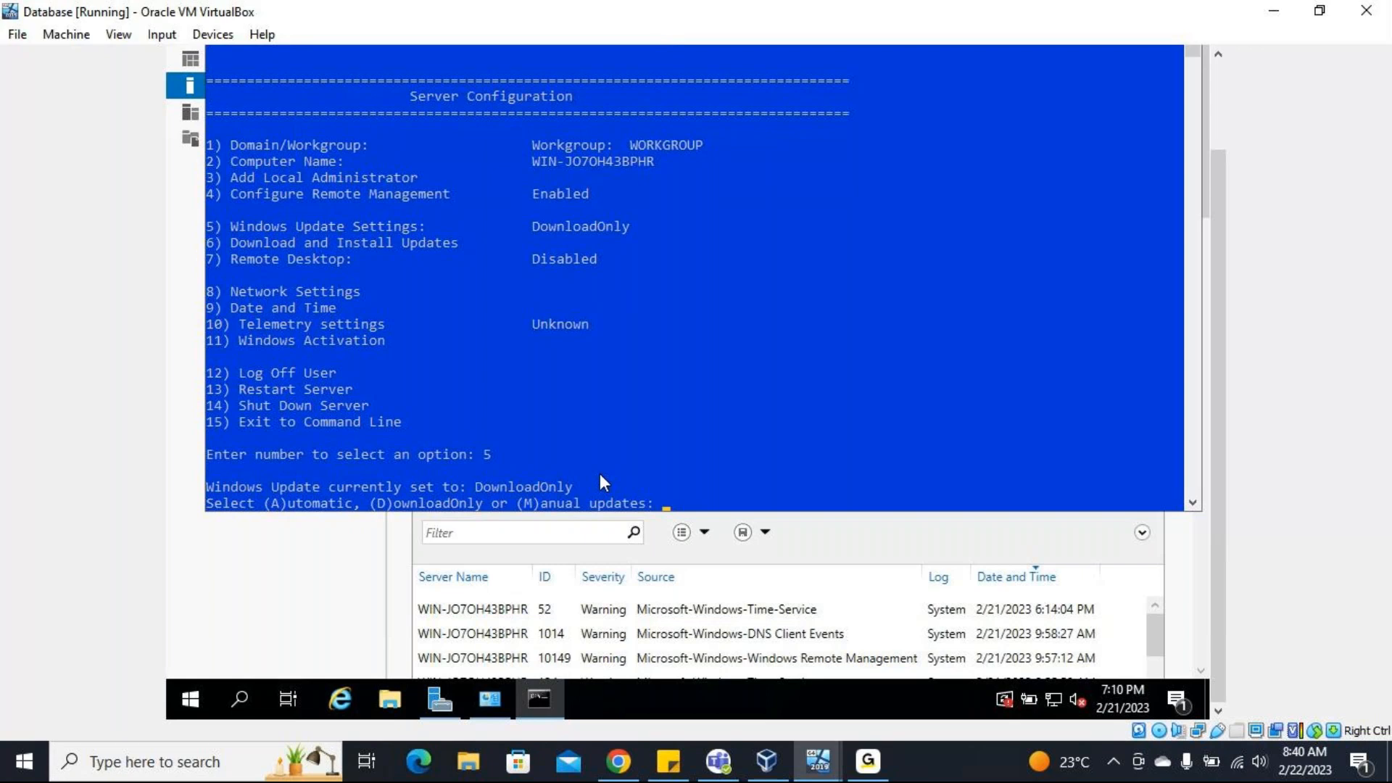
type("m")
key("Return")
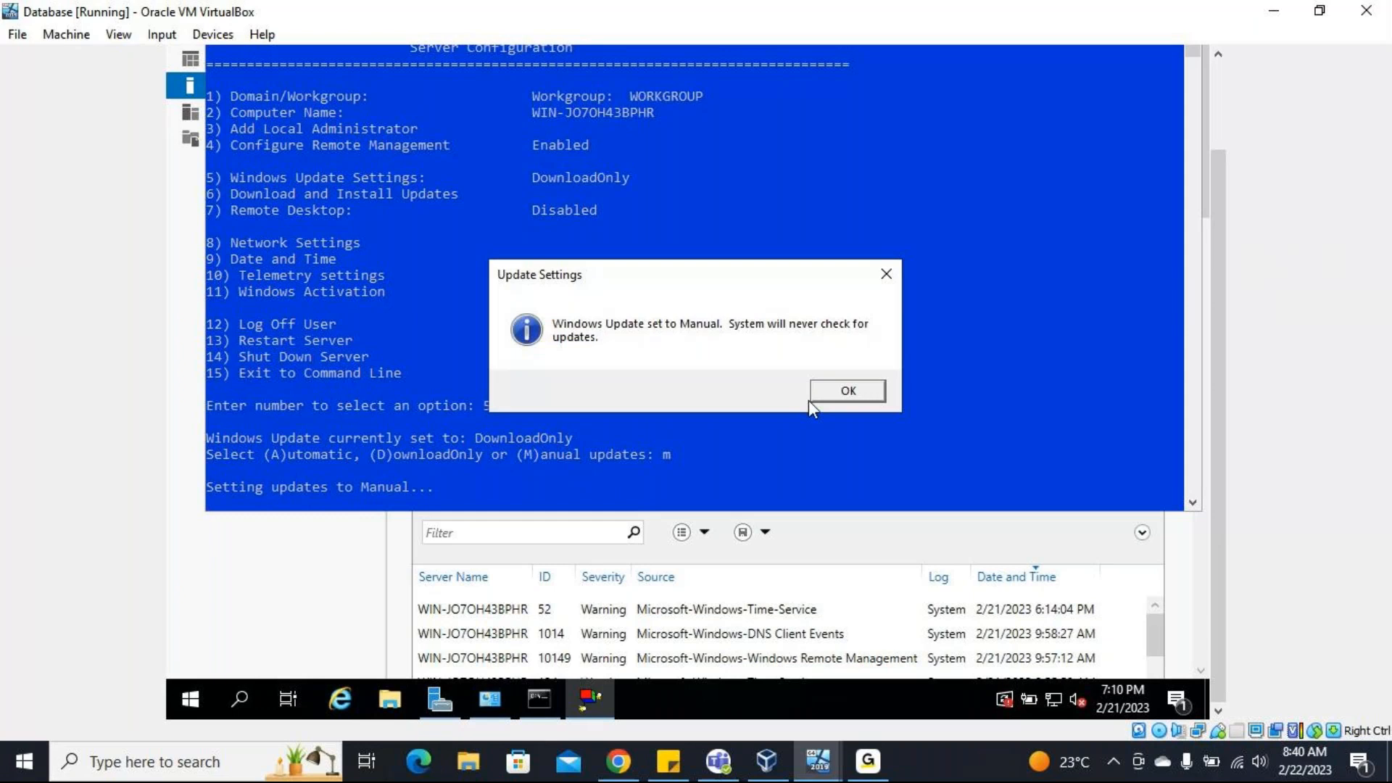
left_click(841, 392)
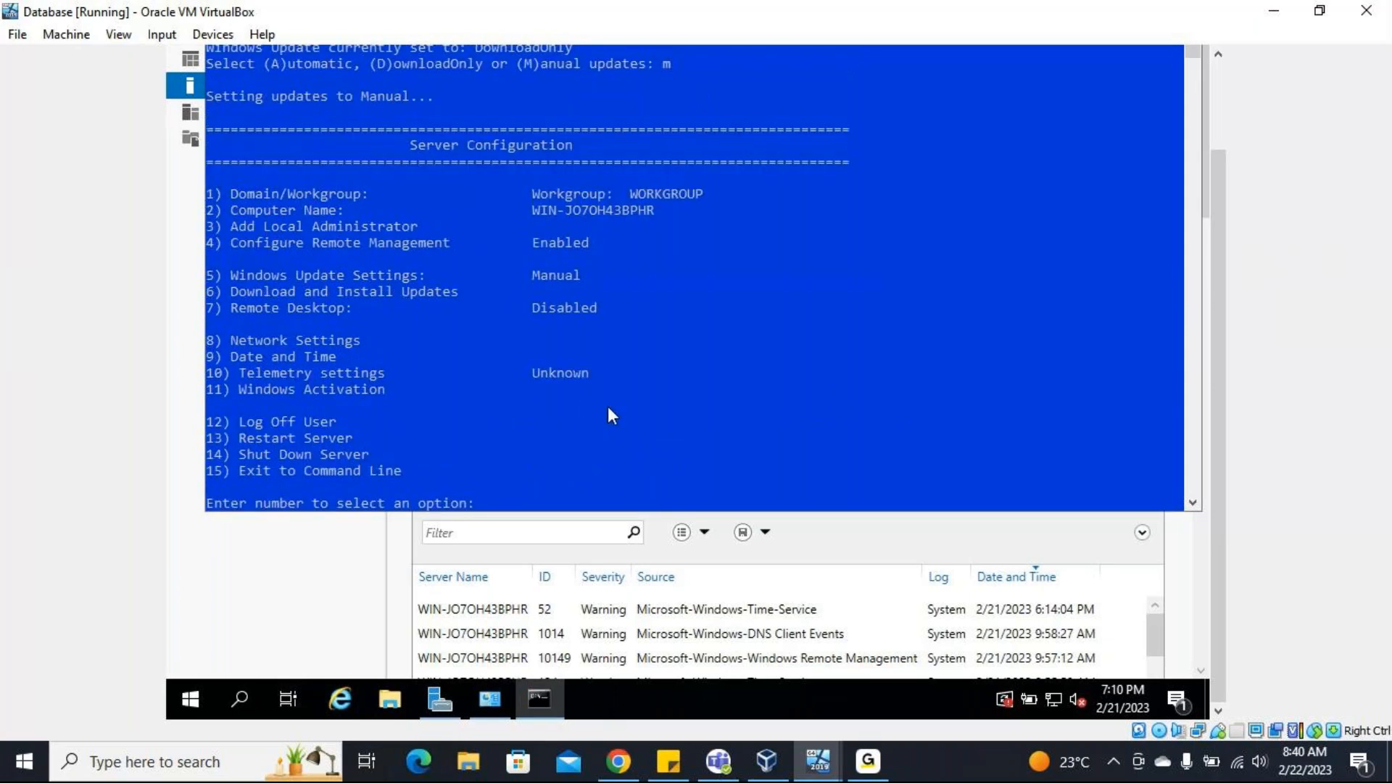
Exit the Server Configuration tool with option 15.
type("exit")
key("Return")
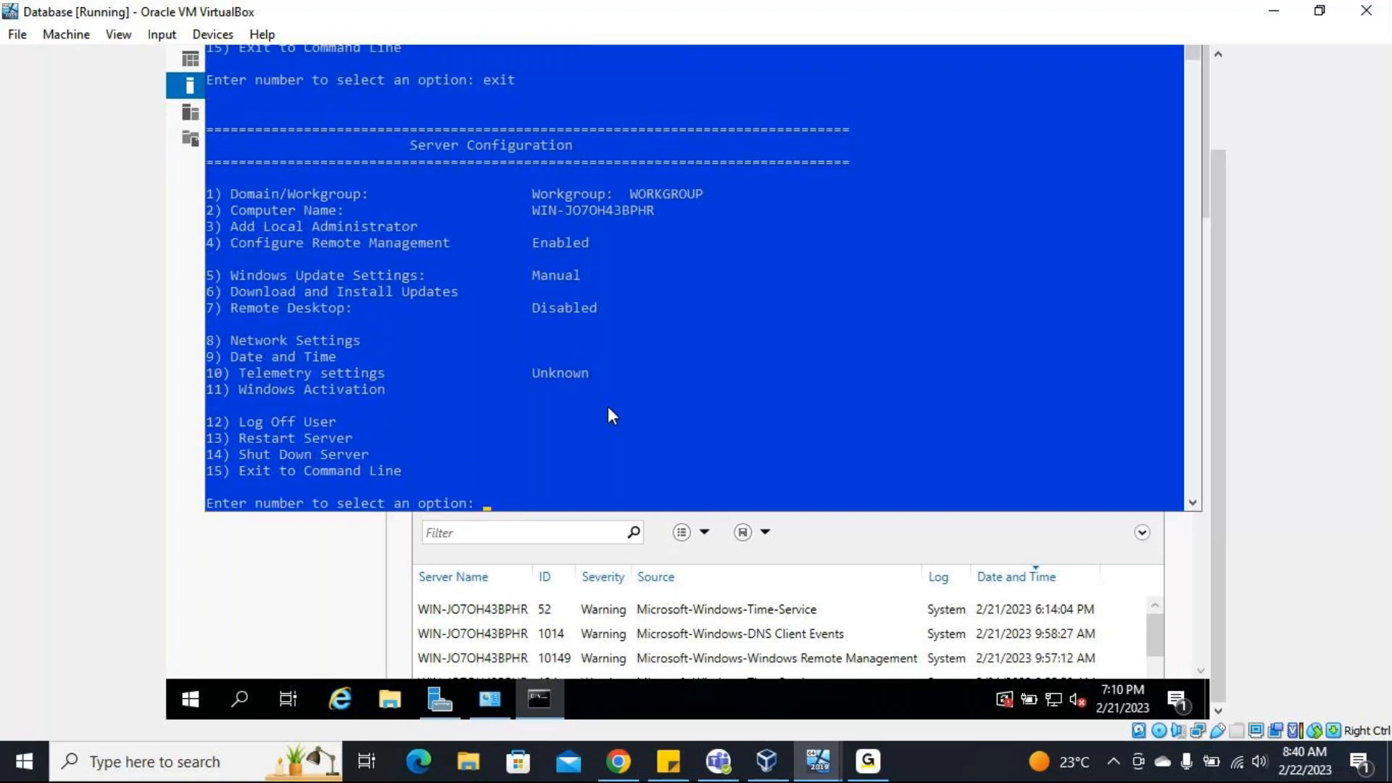
type("15")
key("Return")
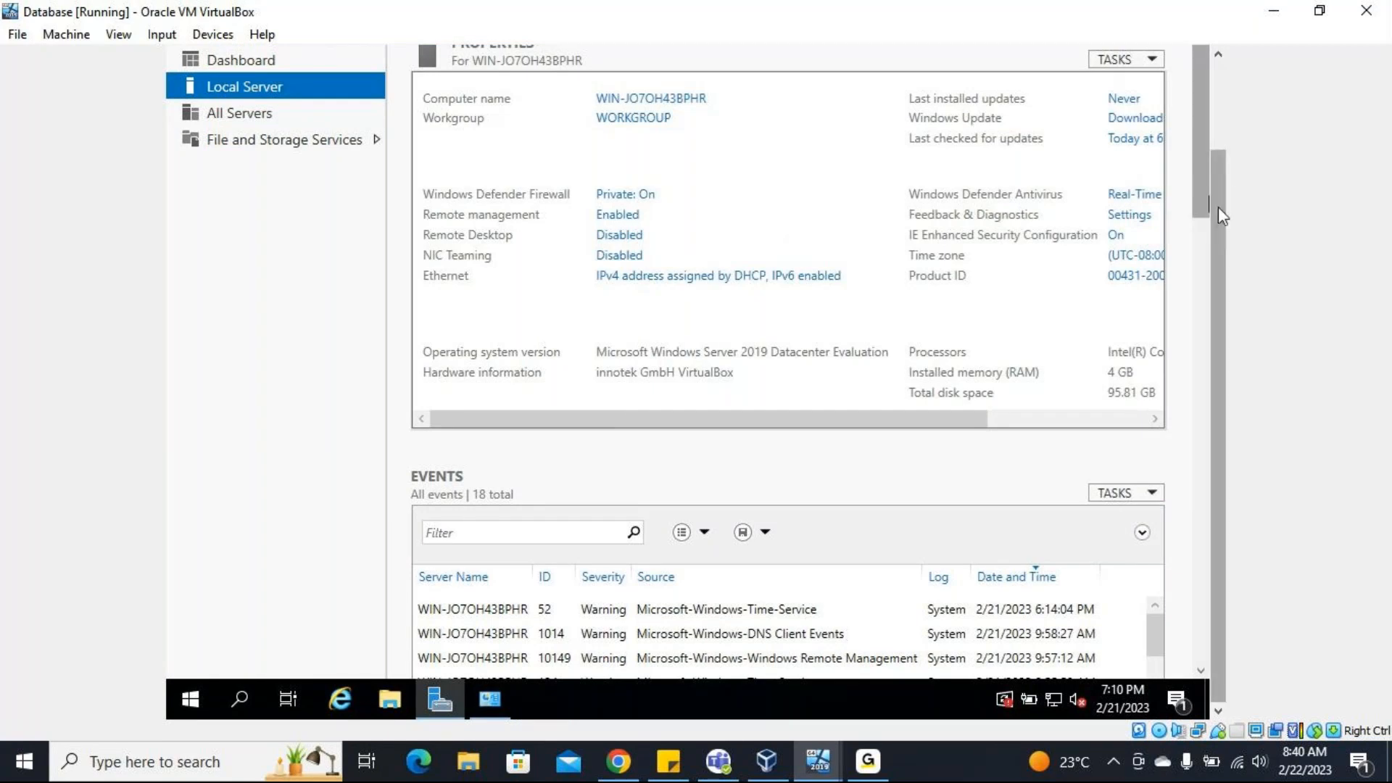
Change the server's computer name to Database, keeping it in the workgroup WORKGROUP.
left_click_drag(1222, 217, 1219, 153)
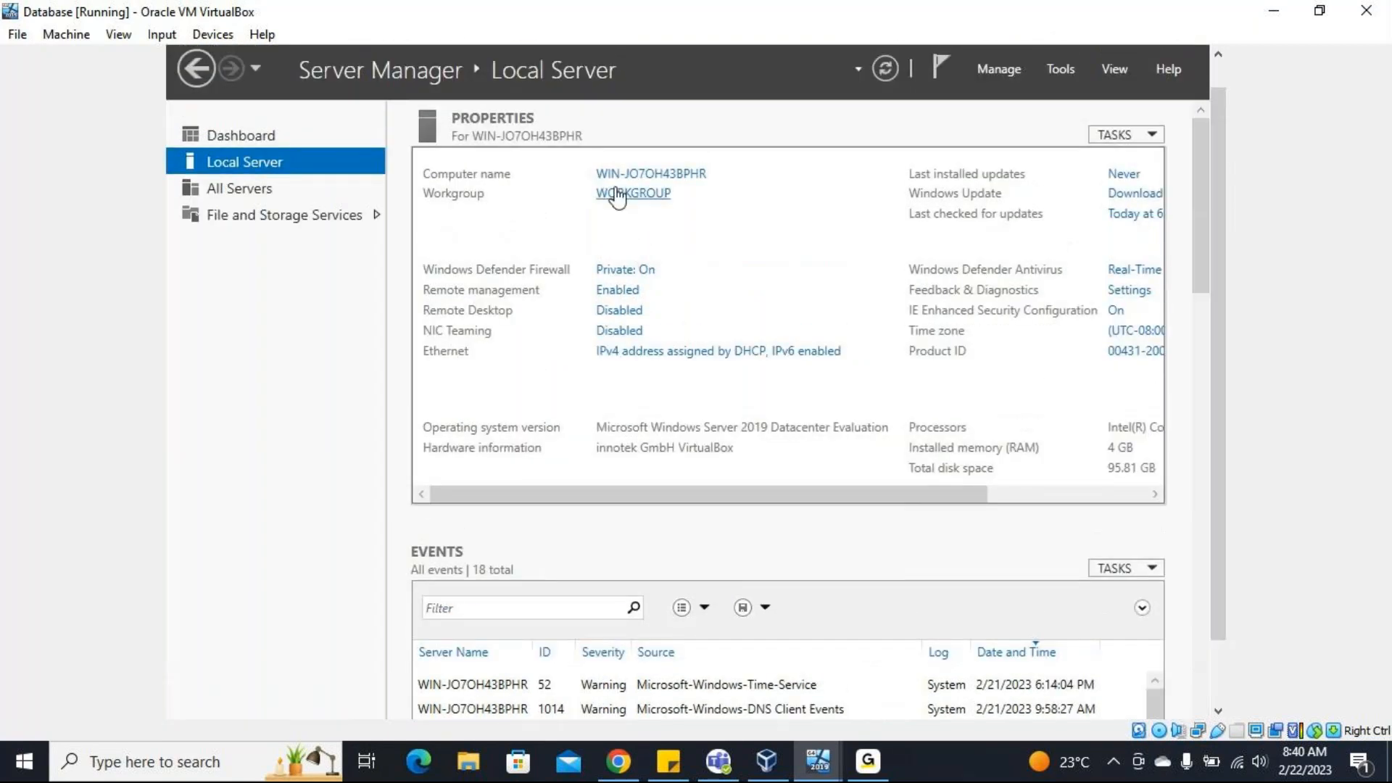
left_click(617, 194)
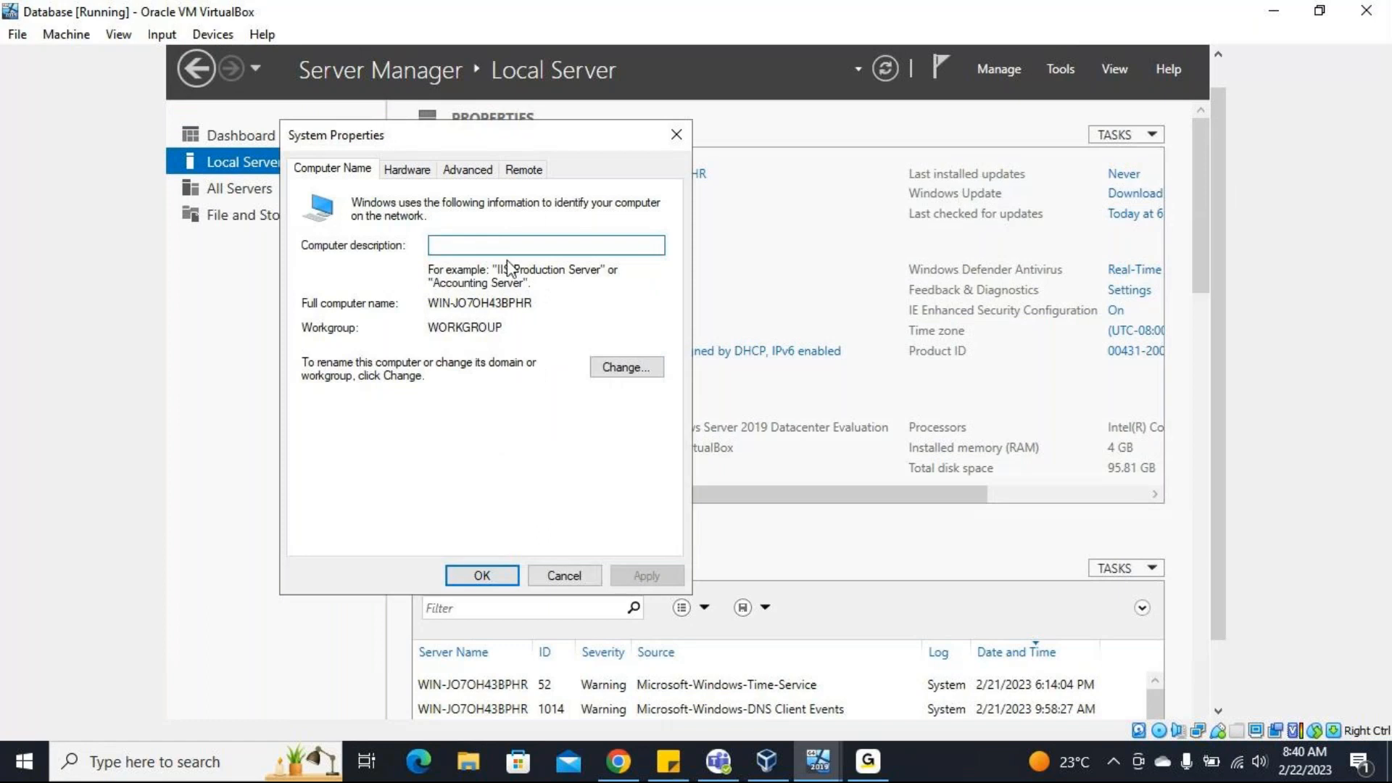
left_click(647, 370)
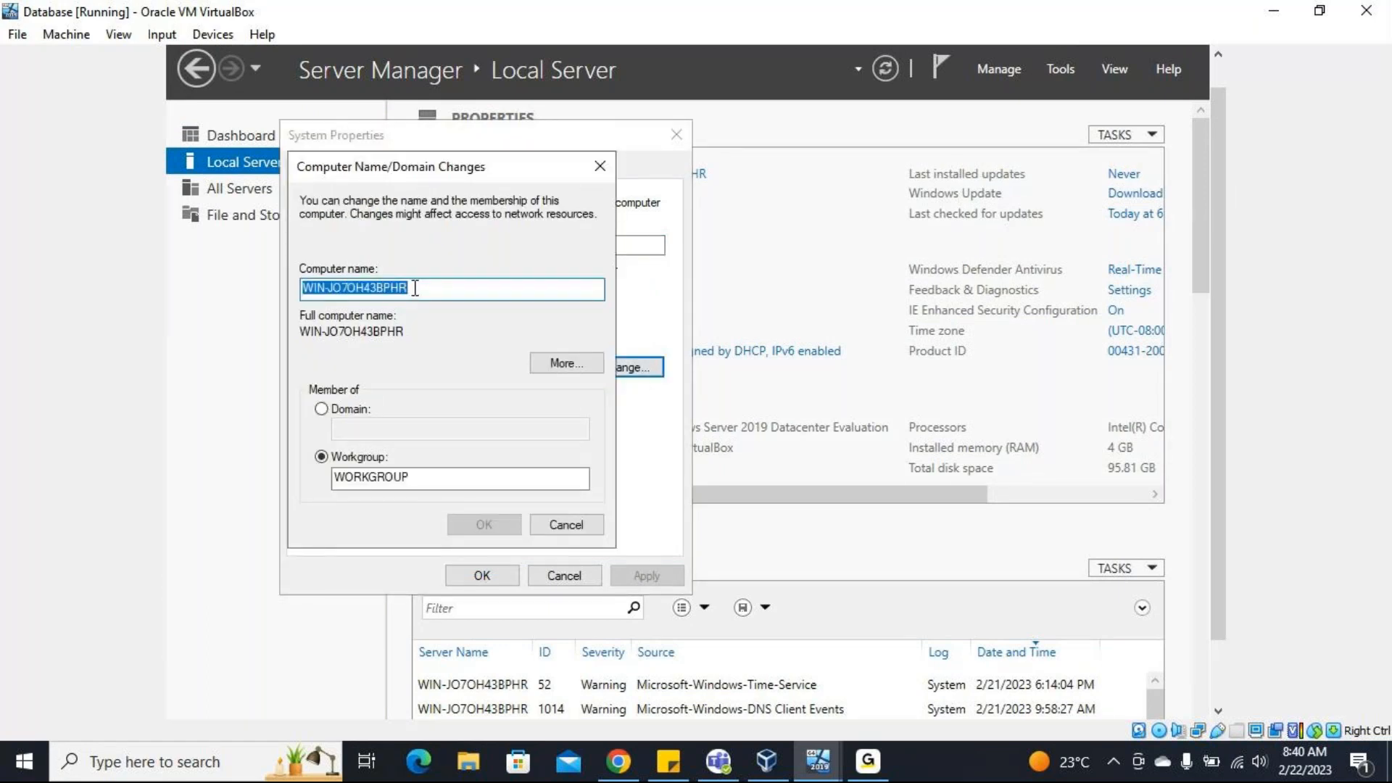
key("BackSpace")
type("D")
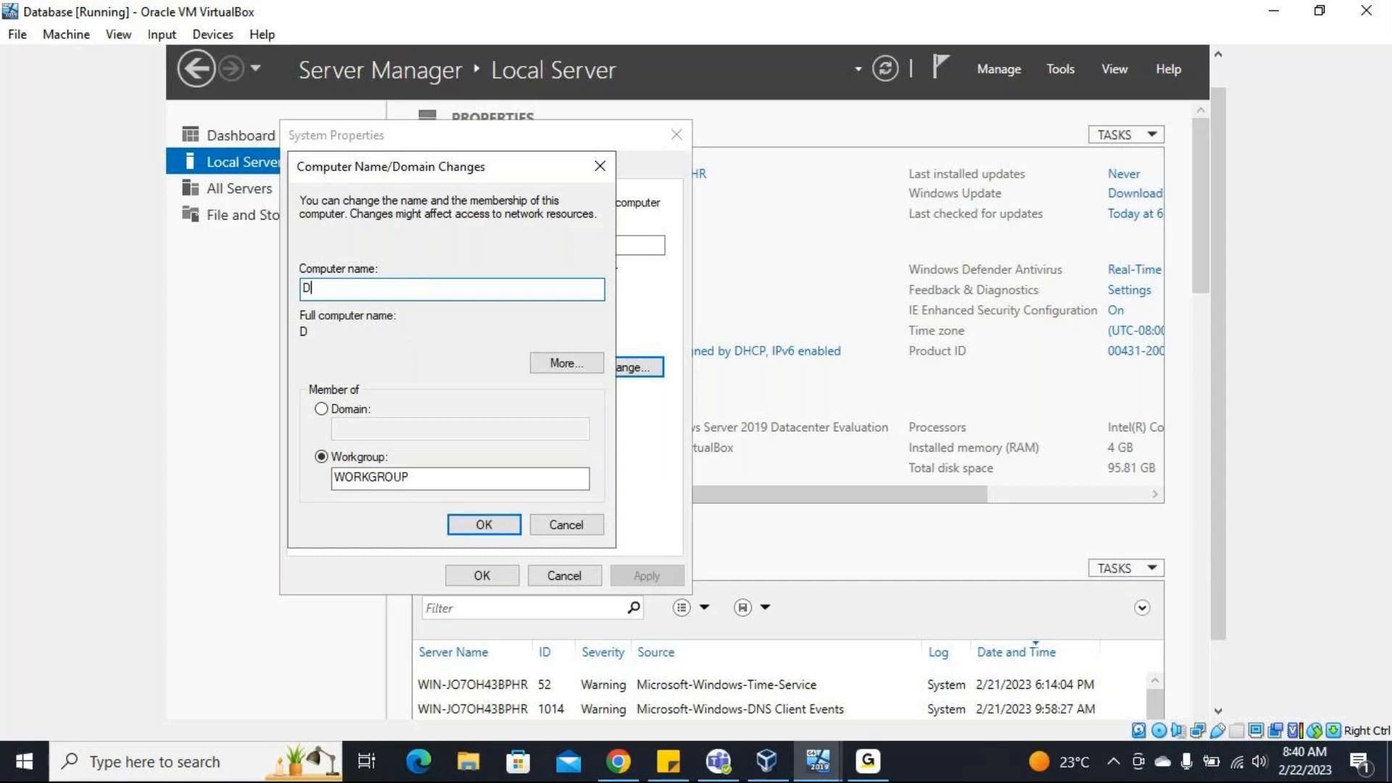
type("atabase")
left_click(484, 525)
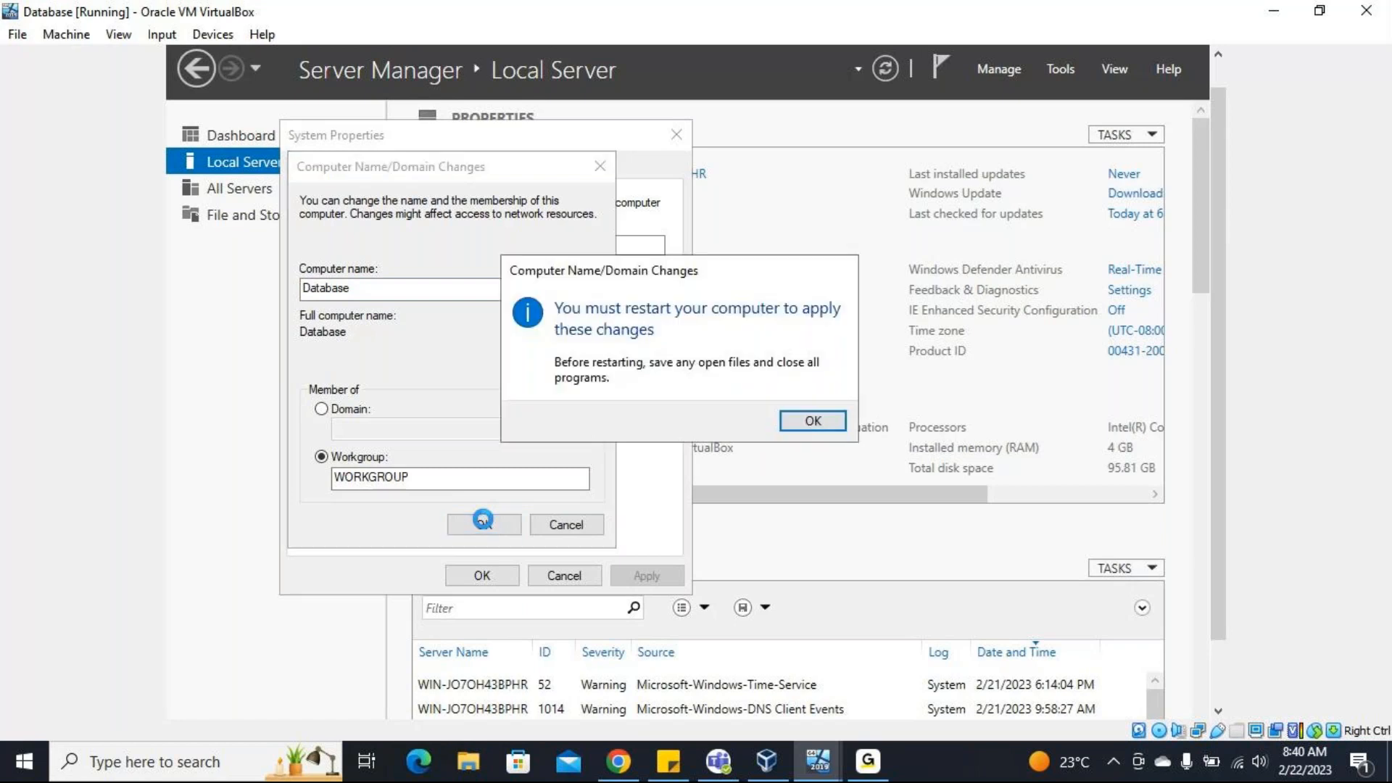
Acknowledge the restart notice, close System Properties and restart the Database server immediately.
left_click(811, 421)
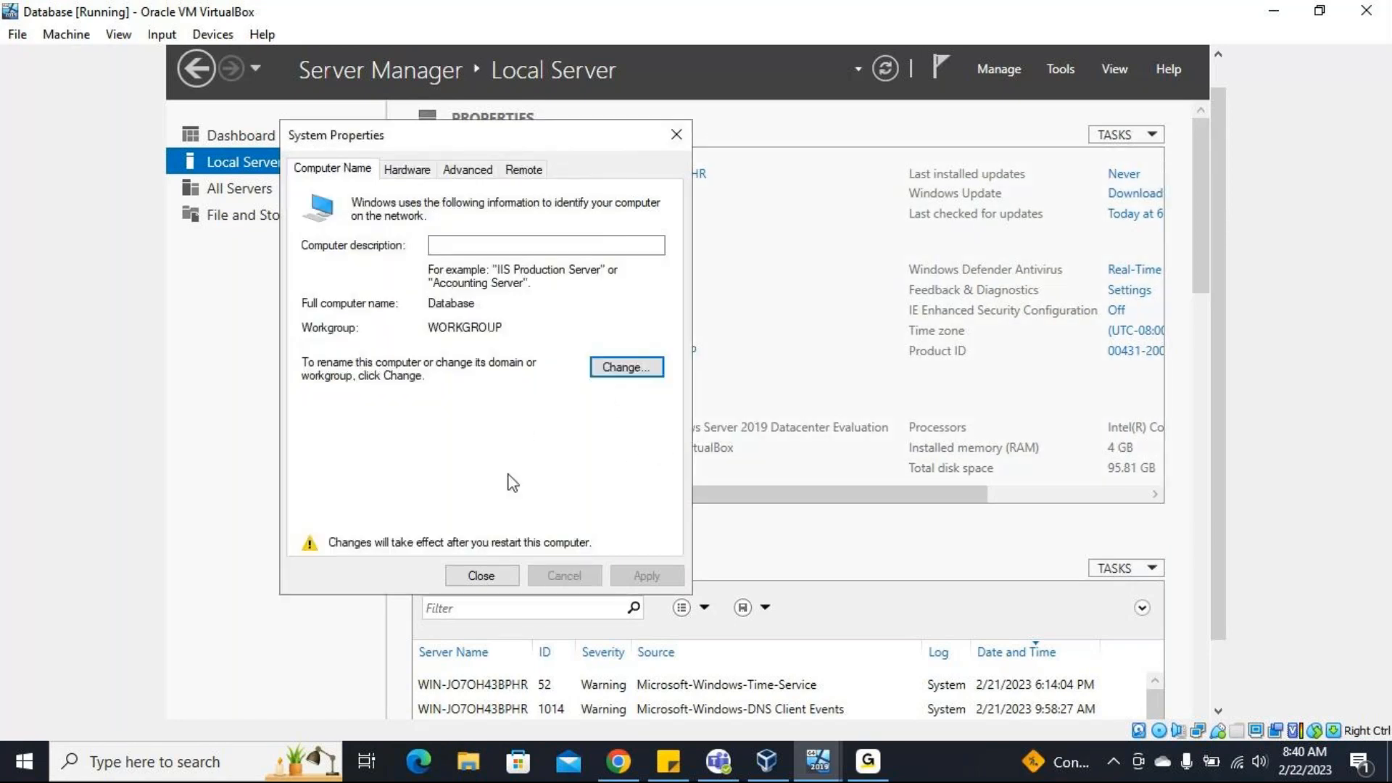
left_click(482, 576)
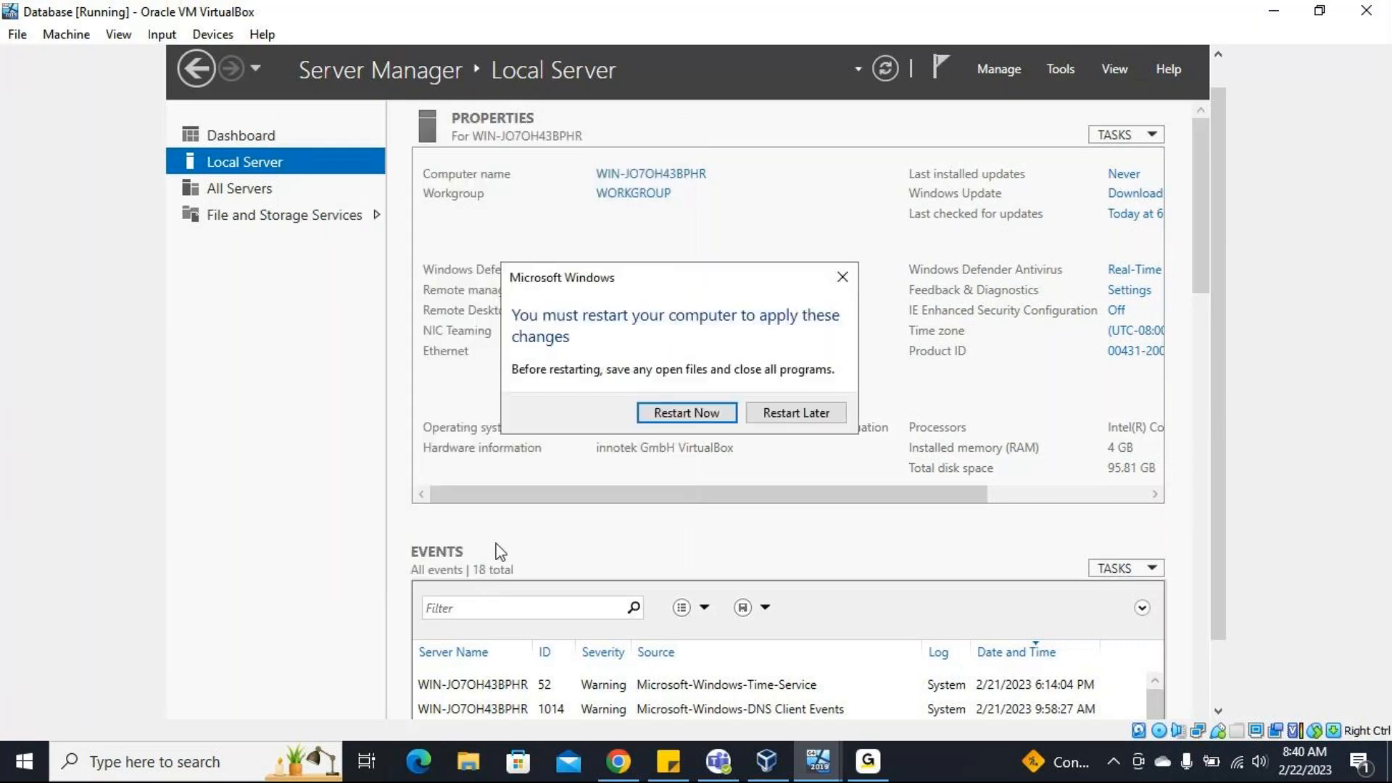
left_click(687, 414)
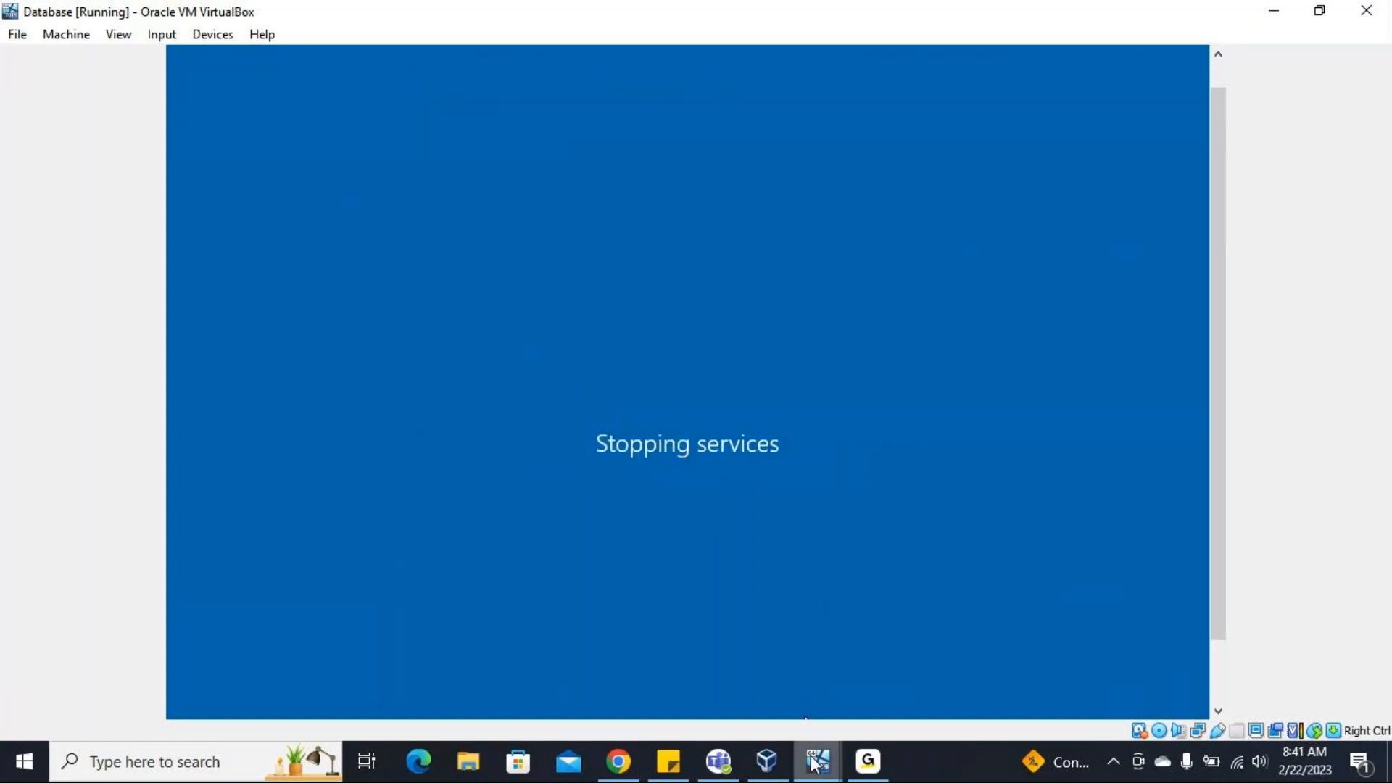
Switch to the MECMPS virtual machine and dismiss its mouse pointer integration and keyboard capture notifications.
mouse_move(814, 761)
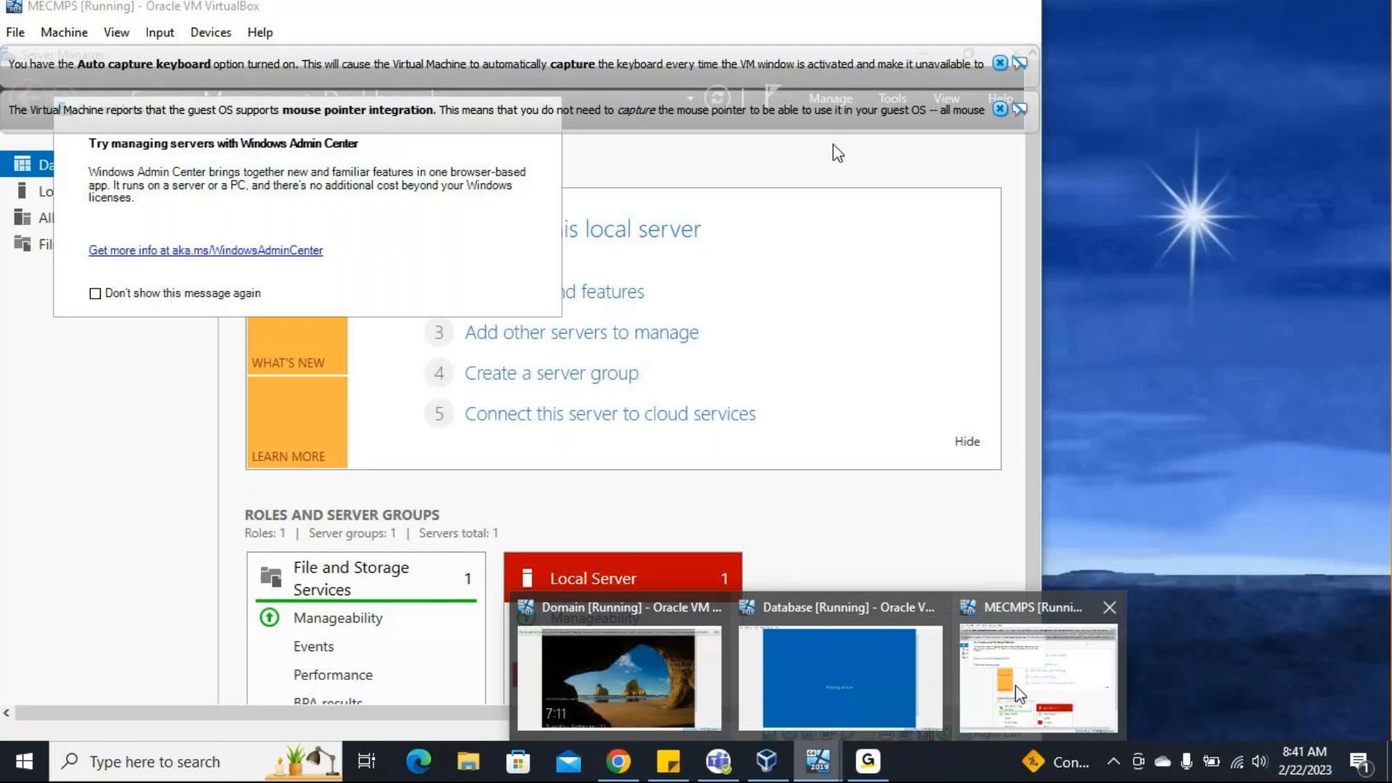
left_click(1018, 692)
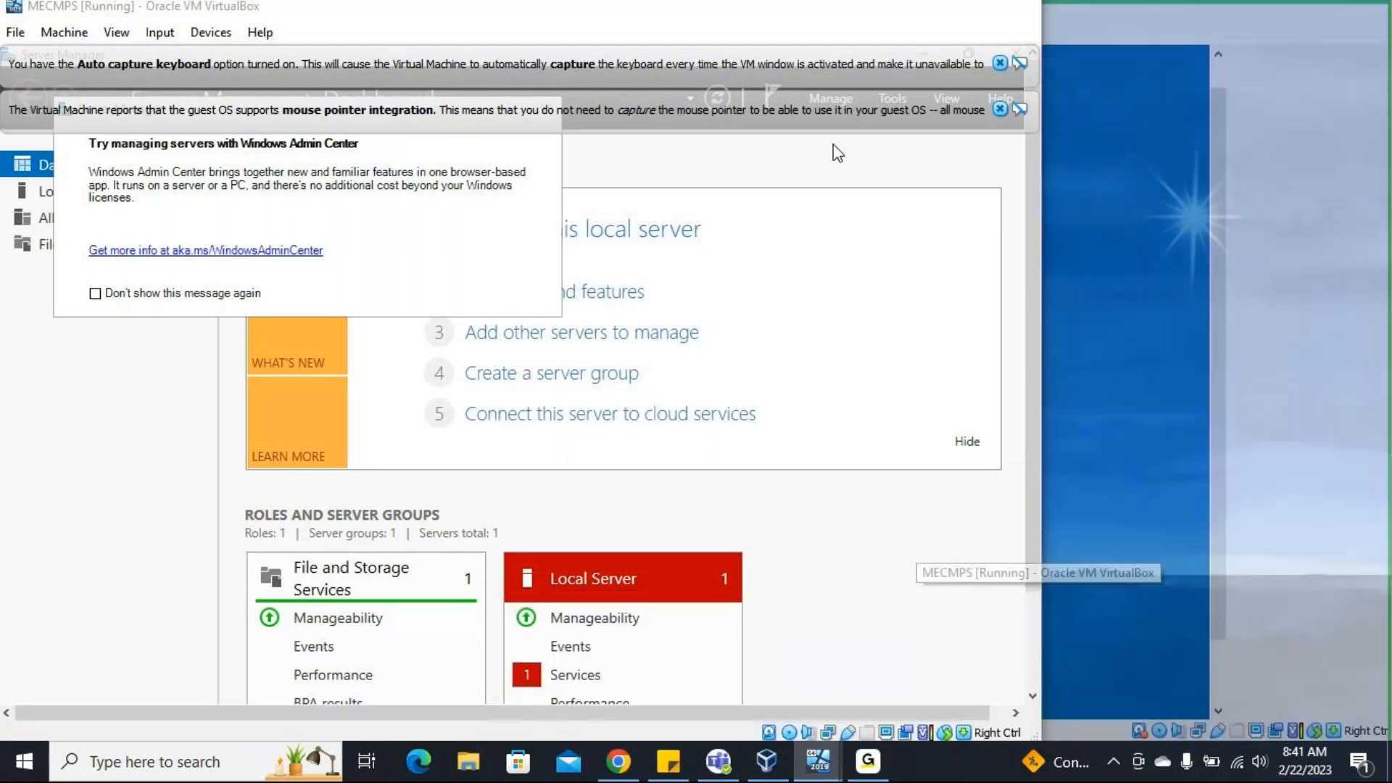
left_click(1000, 109)
left_click(1000, 64)
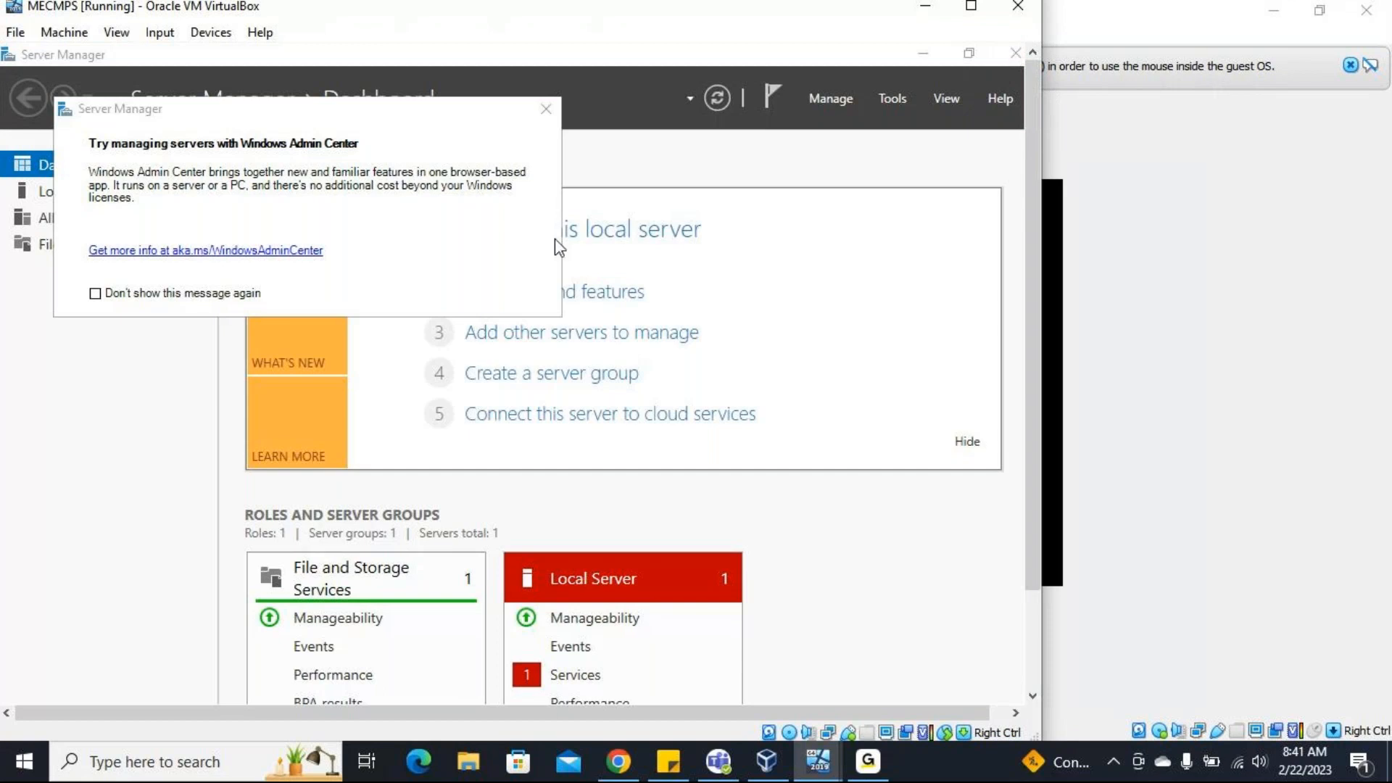
Show the Local Server properties on MECMPS and close the Windows Admin Center message so that it is not shown again.
left_click(29, 191)
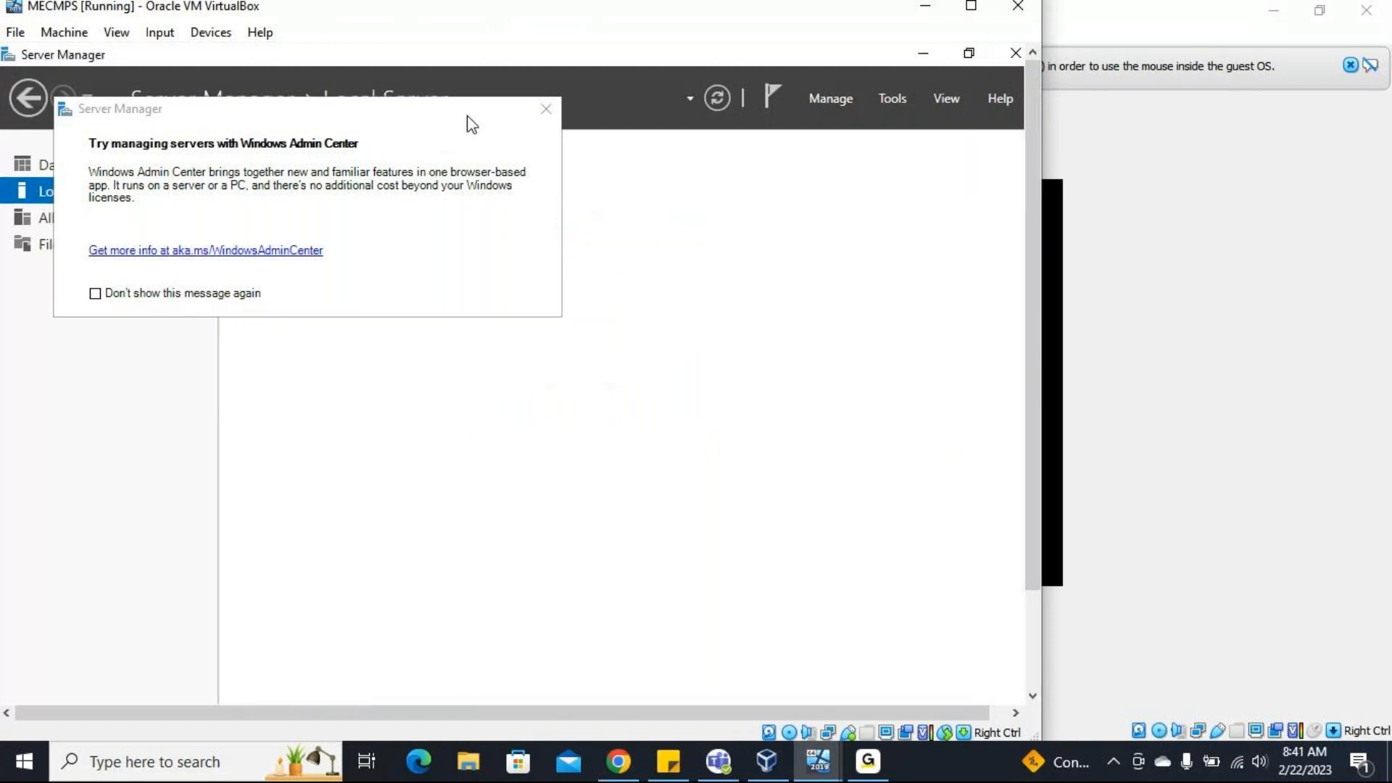
left_click(129, 293)
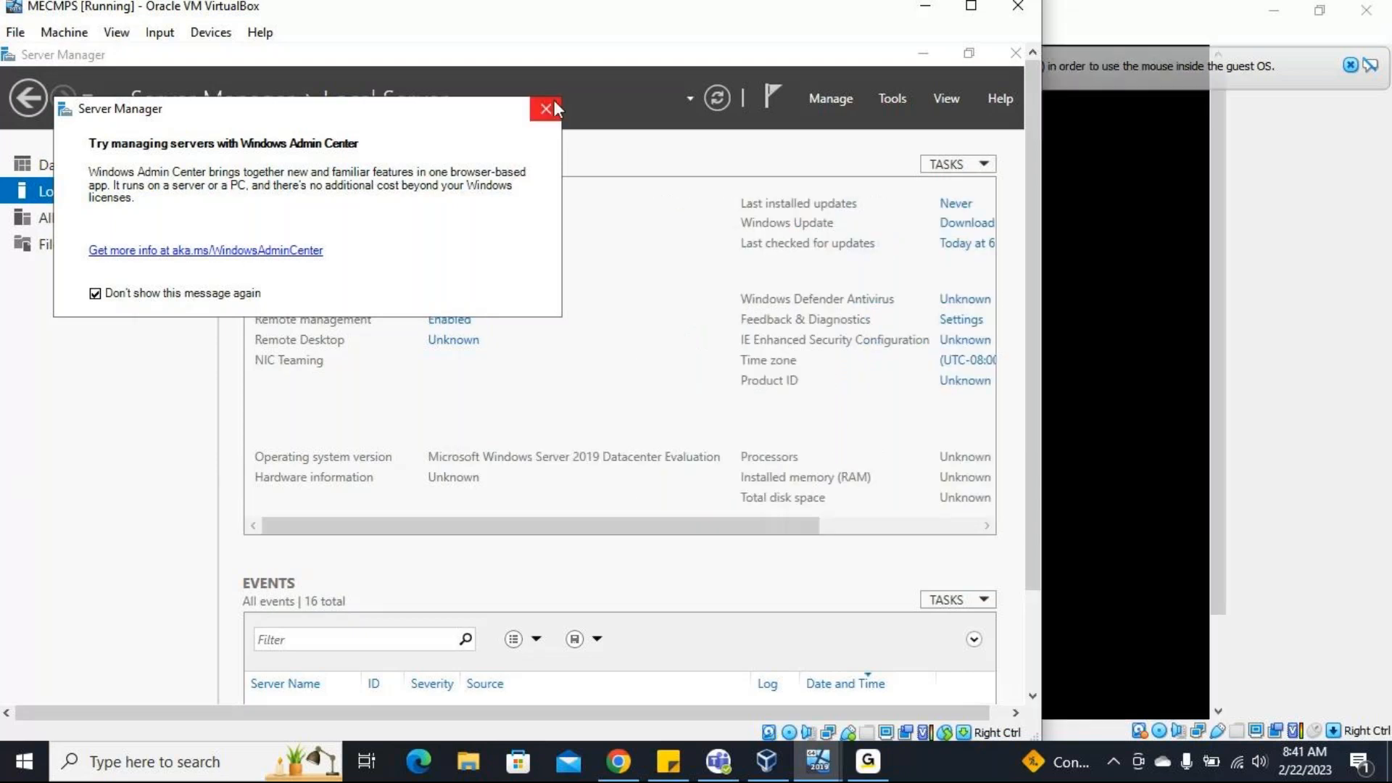
left_click(550, 109)
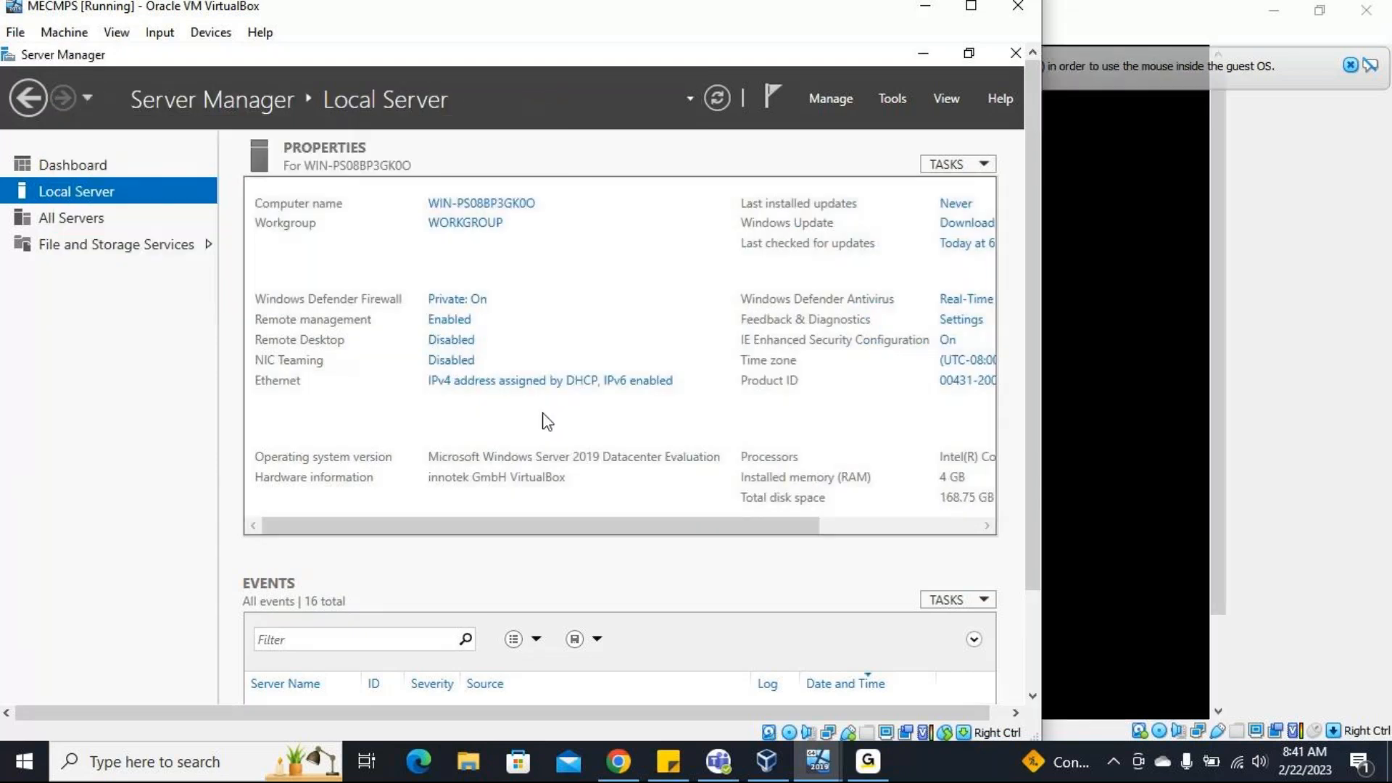
Disable Internet Protocol Version 6 (TCP/IPv6) on the MECMPS server's Ethernet adapter and close Network Connections.
left_click_drag(577, 532, 711, 532)
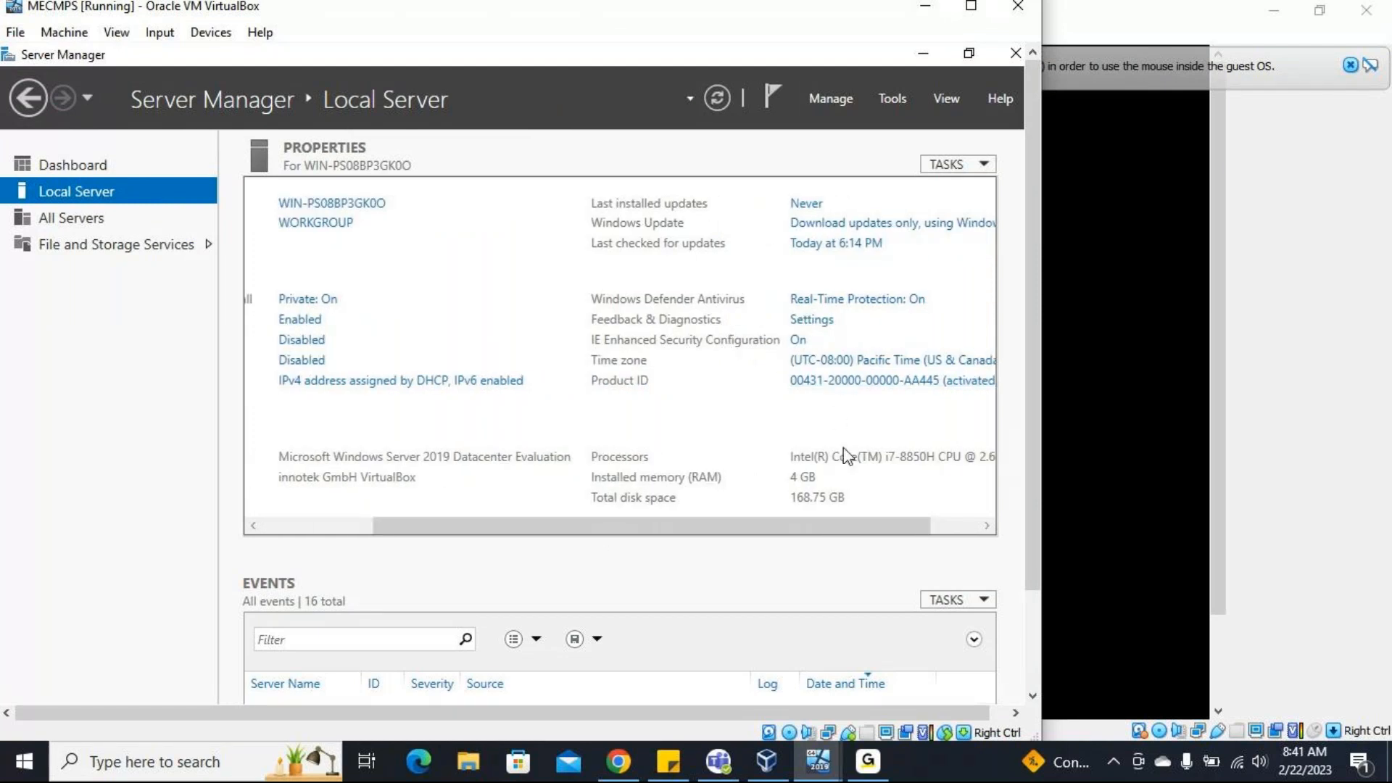
left_click_drag(733, 527, 663, 537)
left_click(537, 386)
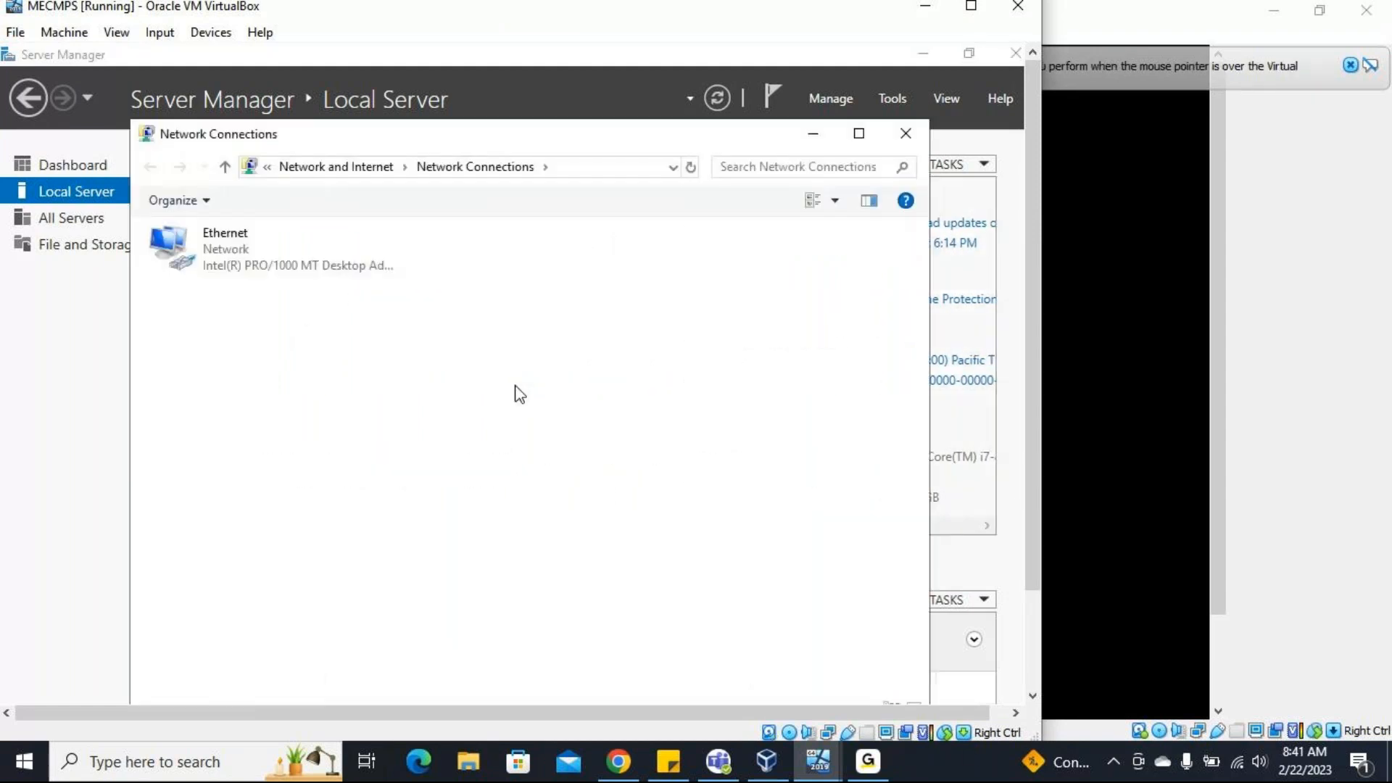
right_click(265, 255)
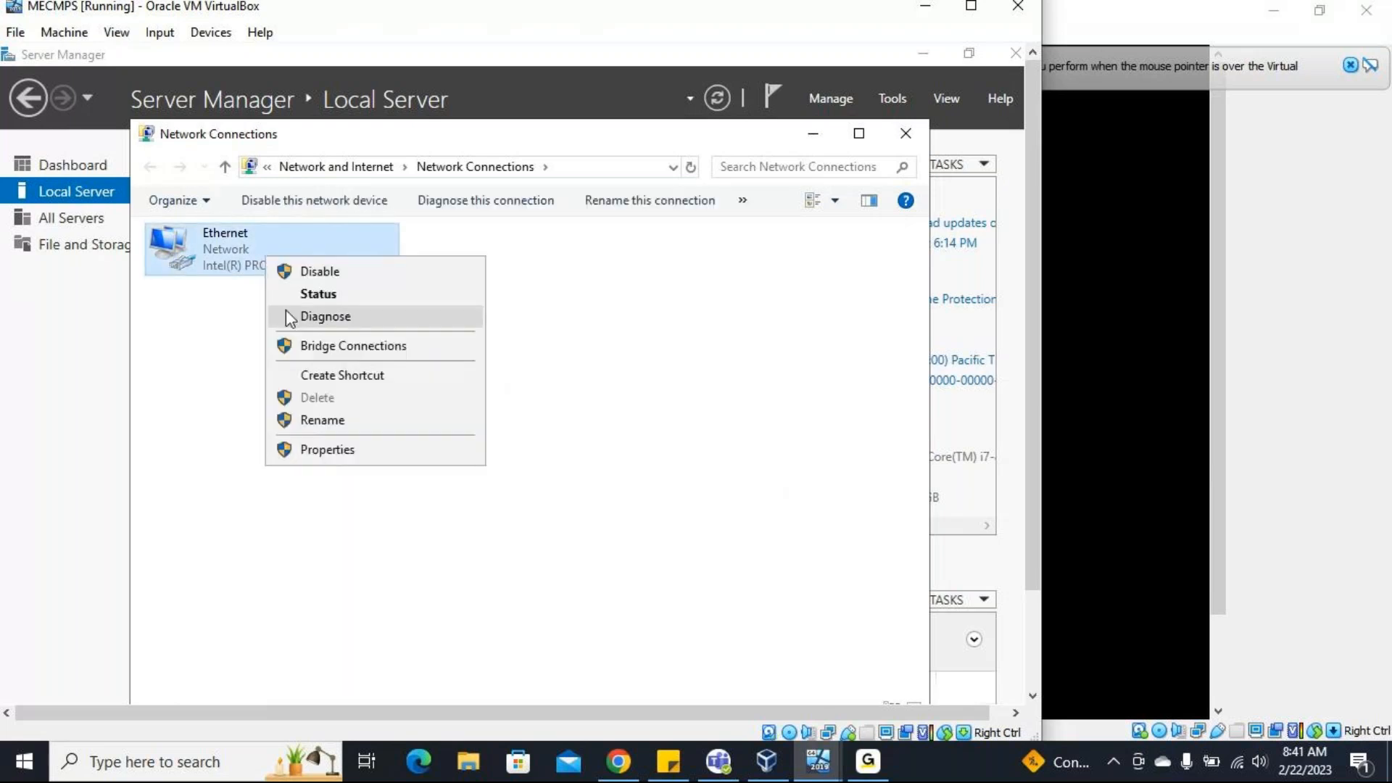
left_click(317, 451)
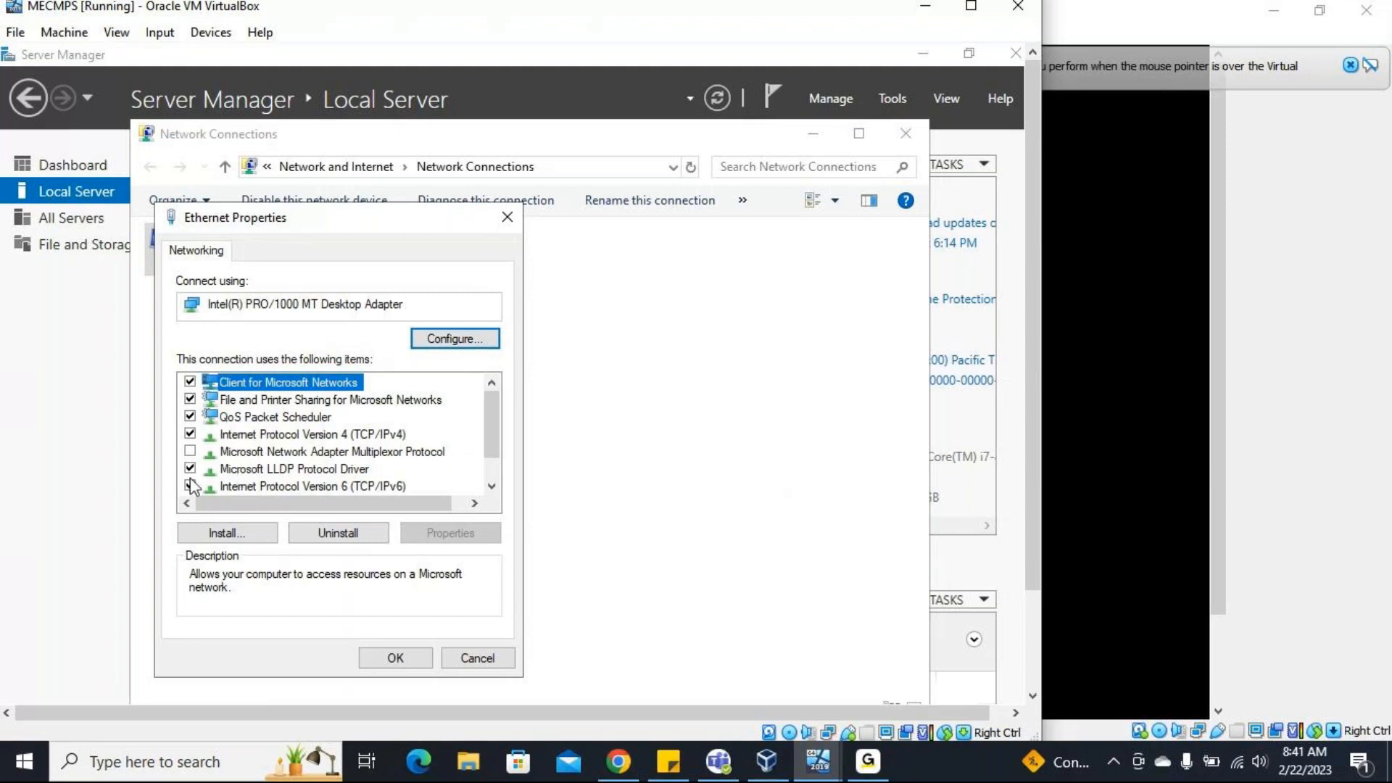
left_click(190, 485)
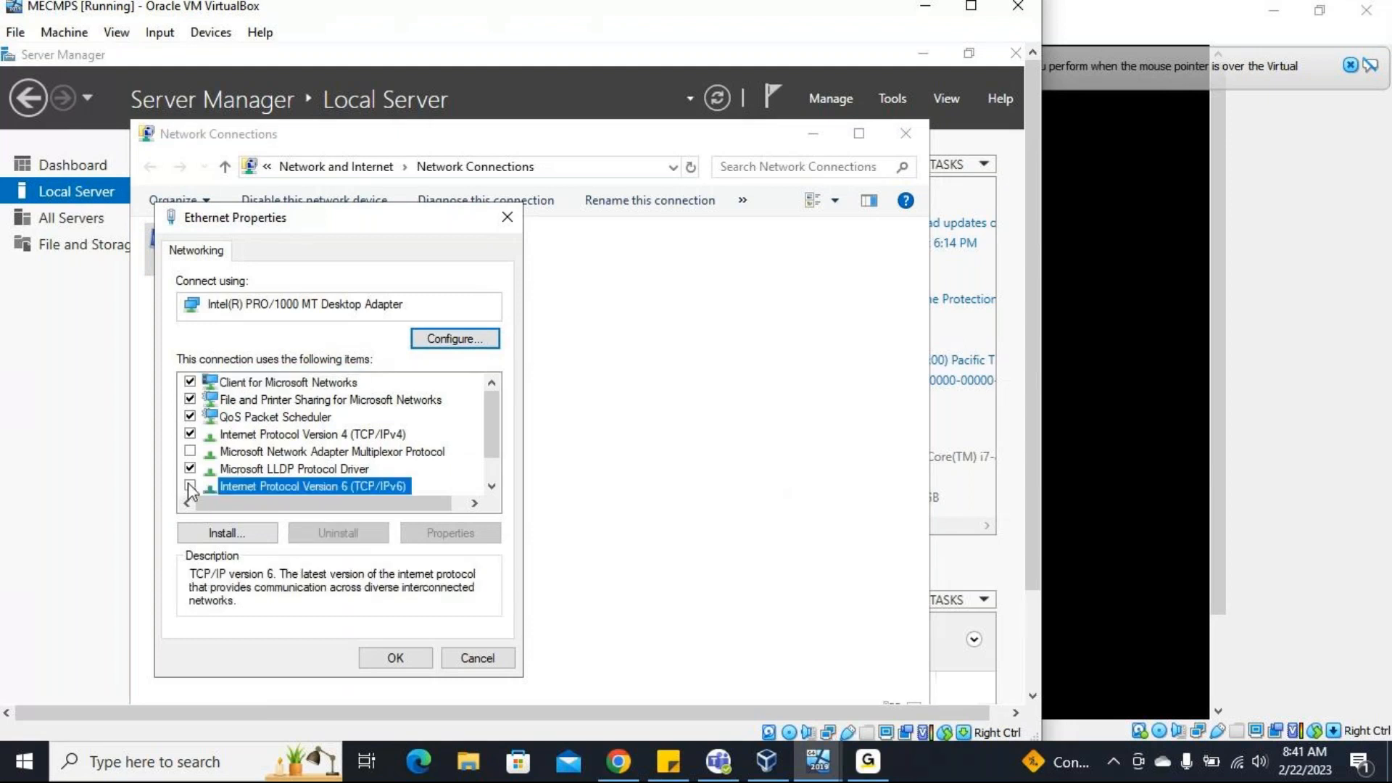
left_click(402, 659)
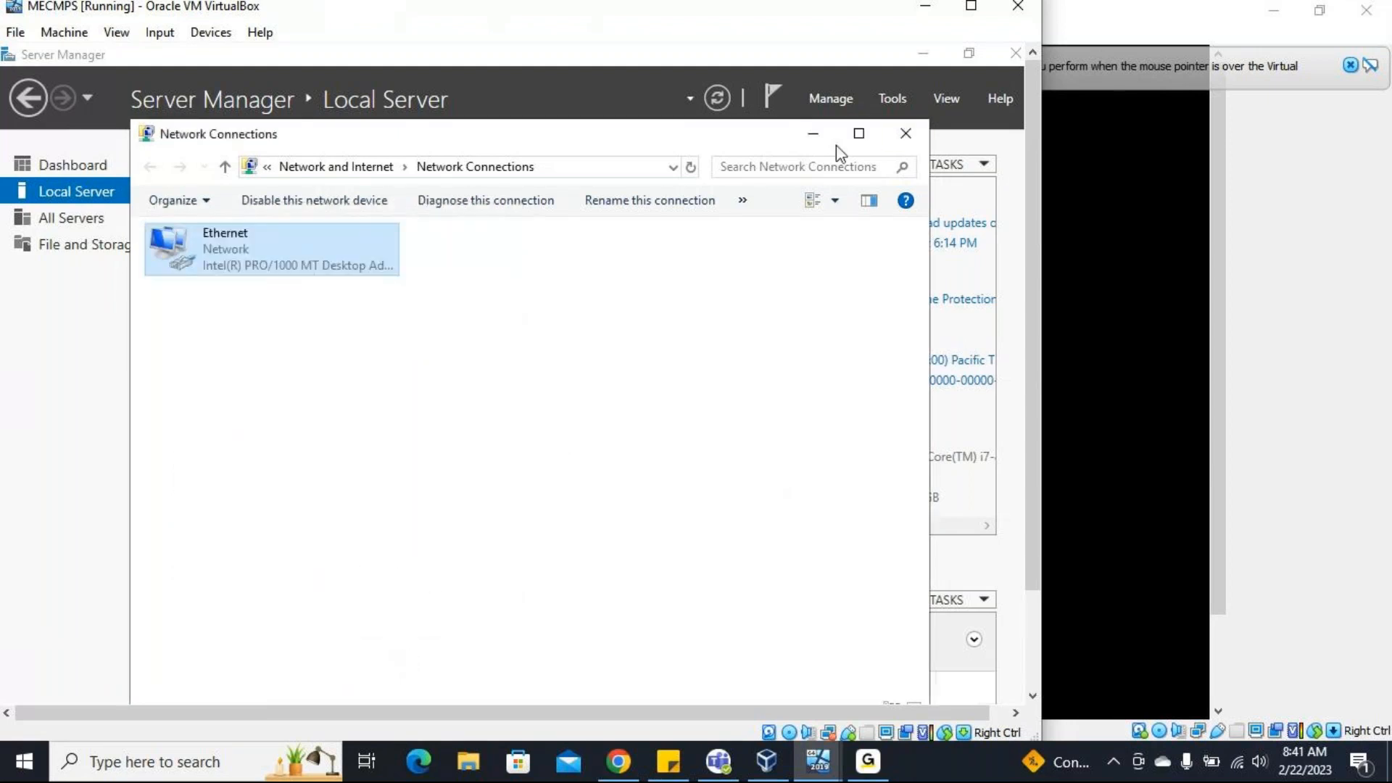
left_click(911, 141)
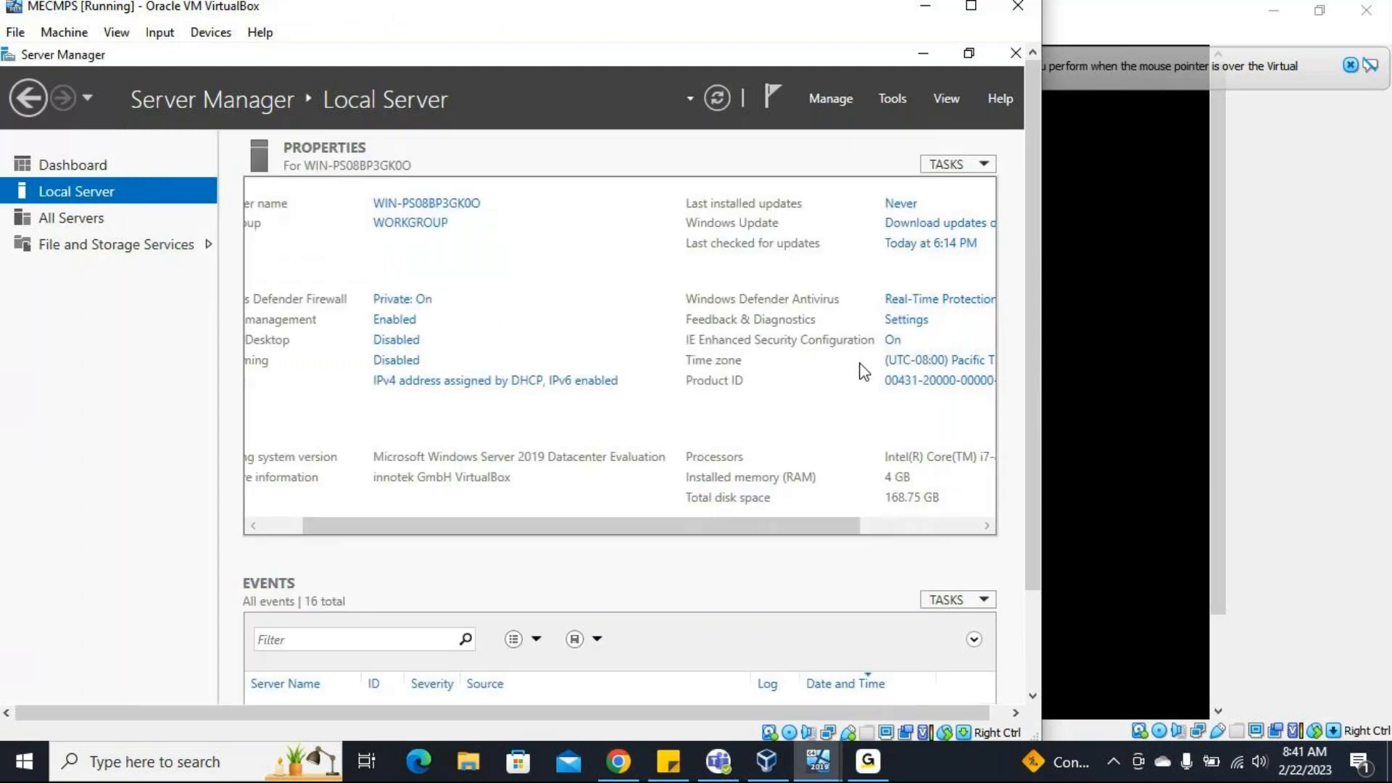
Turn off IE Enhanced Security Configuration for both Administrators and Users.
left_click(893, 341)
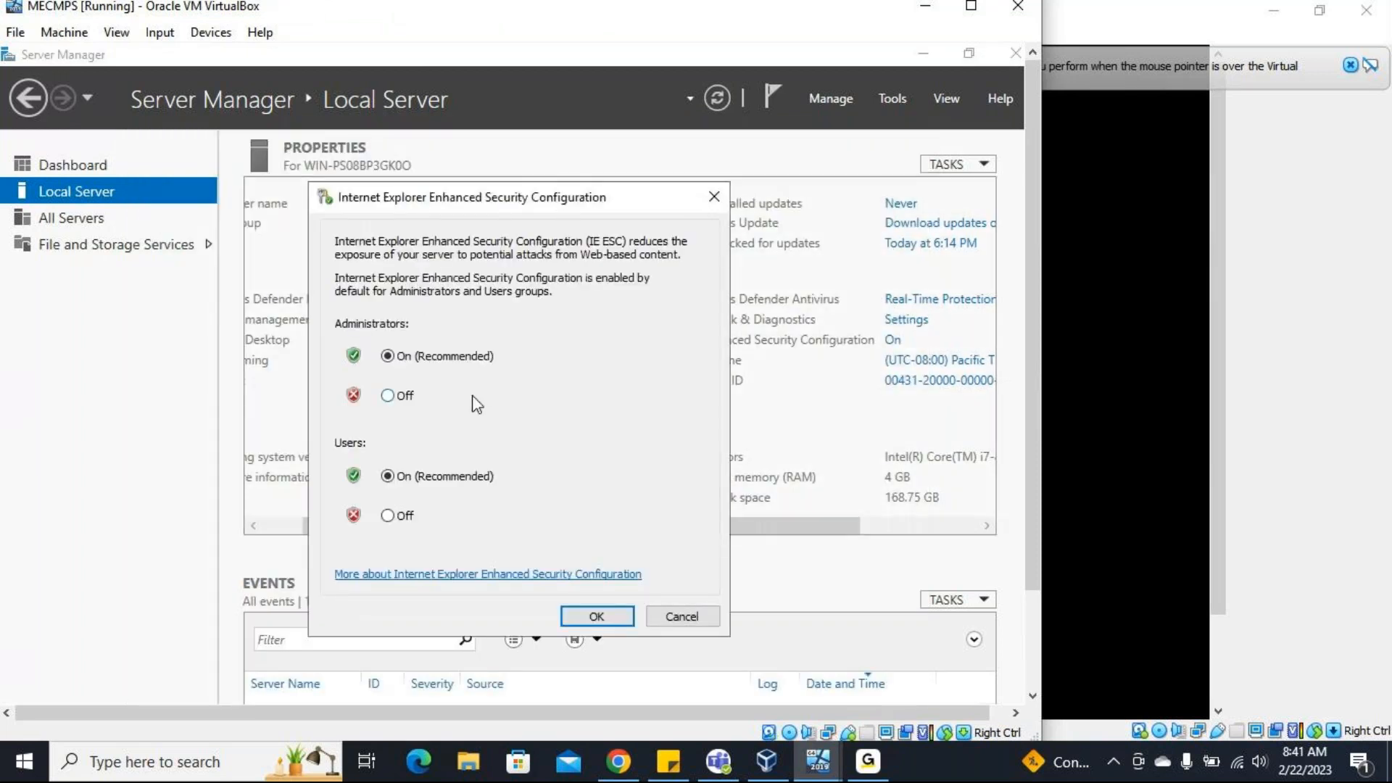
left_click(389, 396)
left_click(388, 516)
left_click(588, 617)
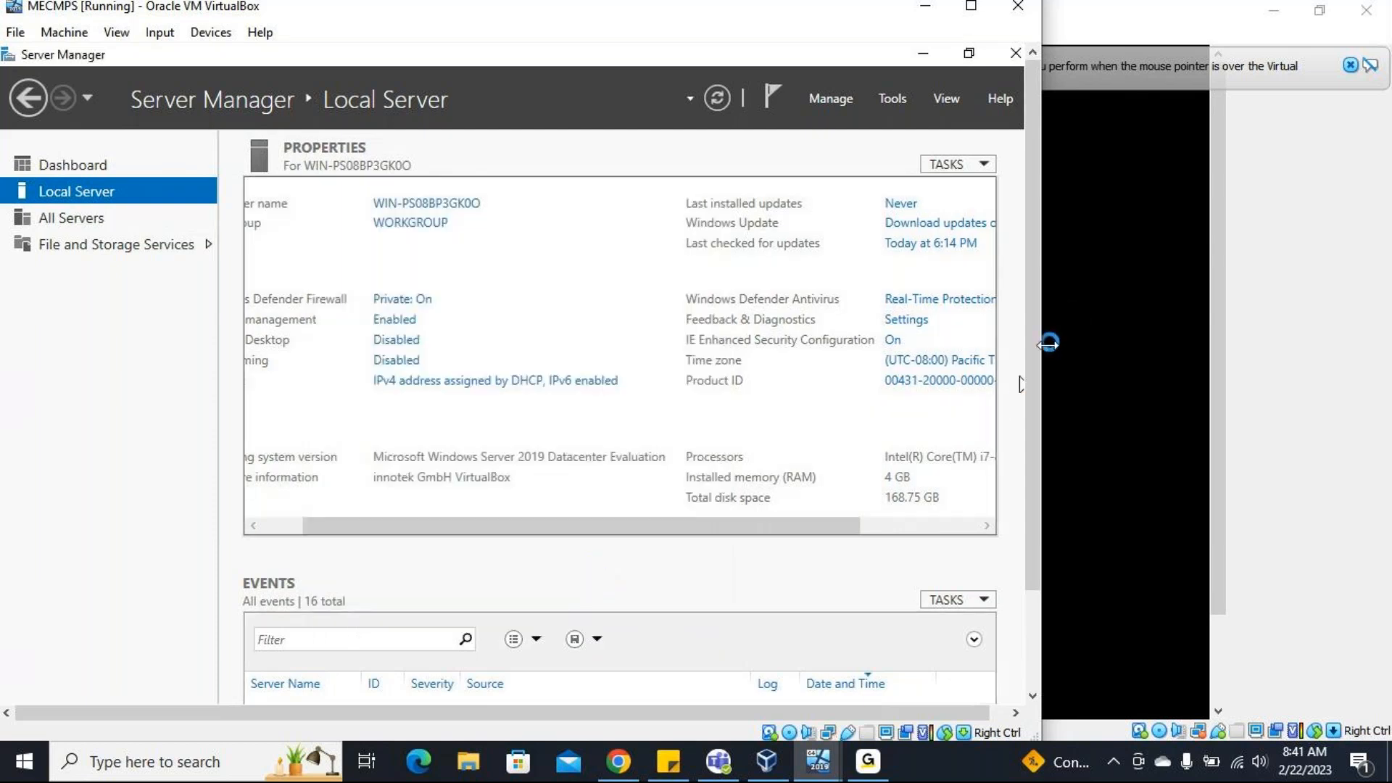
Launch the Server Configuration tool inside the virtual machine by running sconfig from the Run dialog.
left_click_drag(1035, 367, 1034, 473)
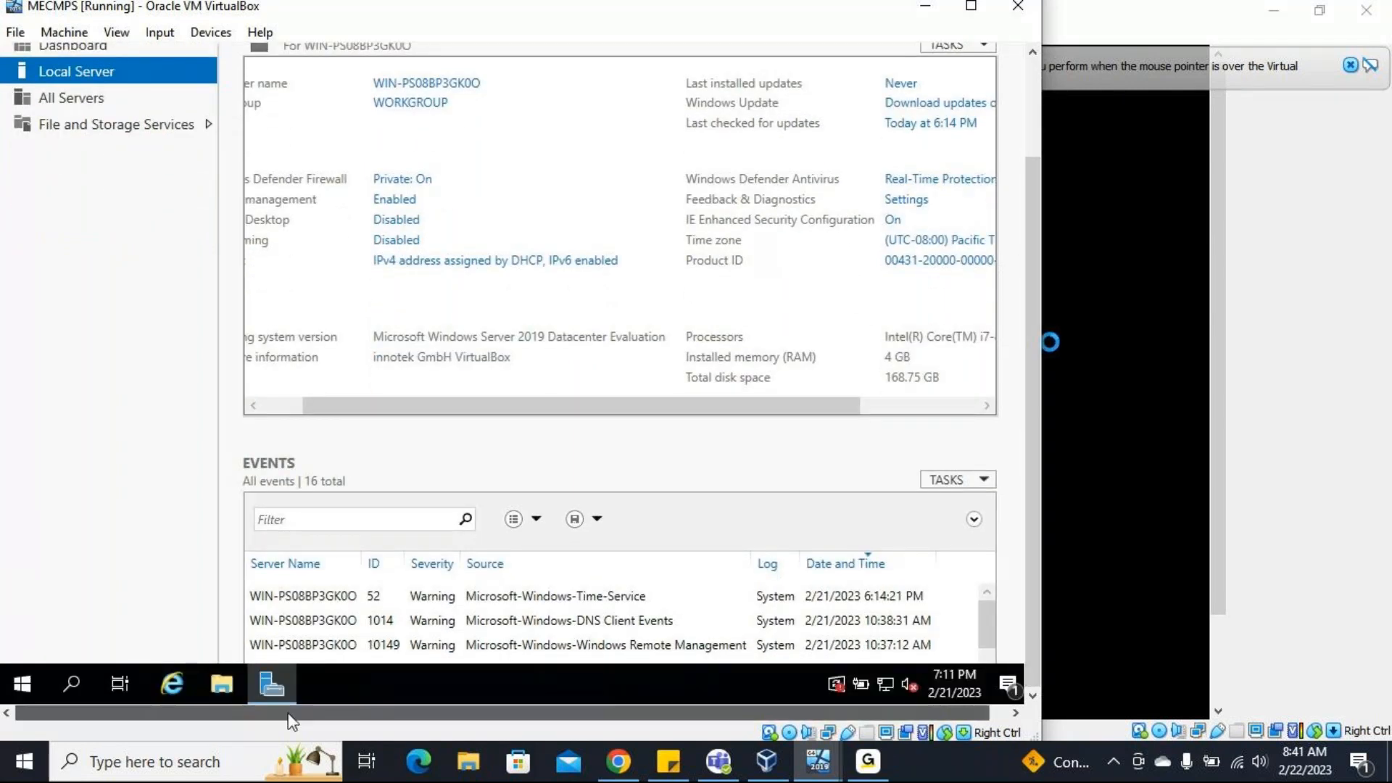
left_click(27, 674)
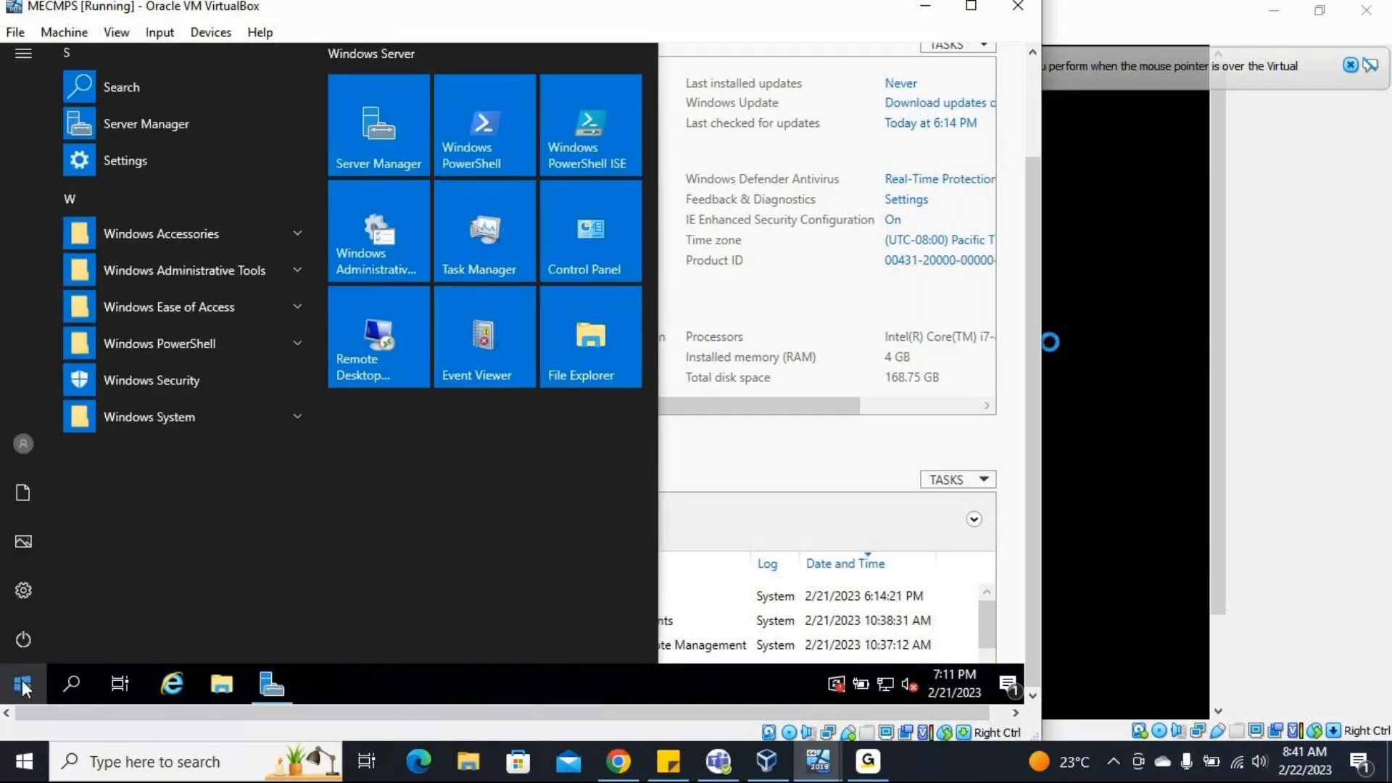
left_click(22, 685)
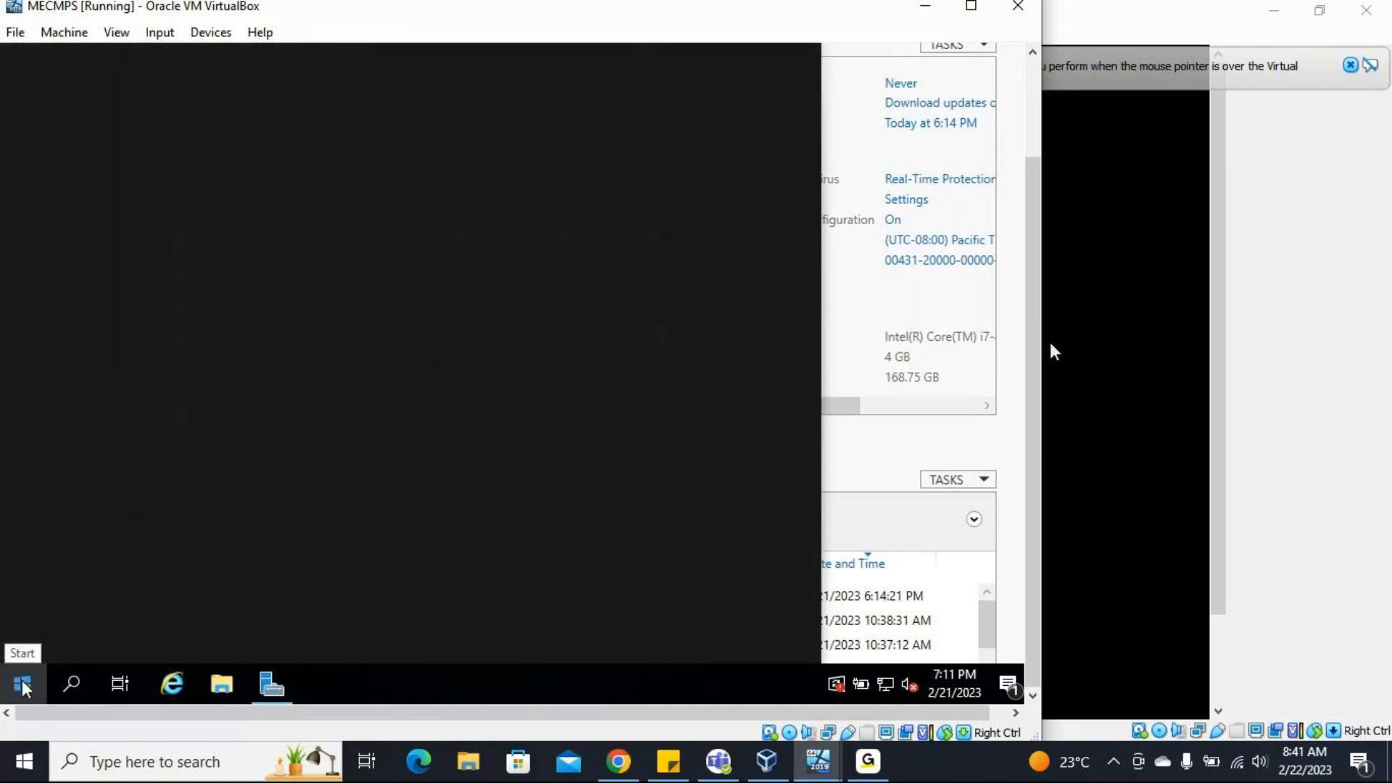
type("run")
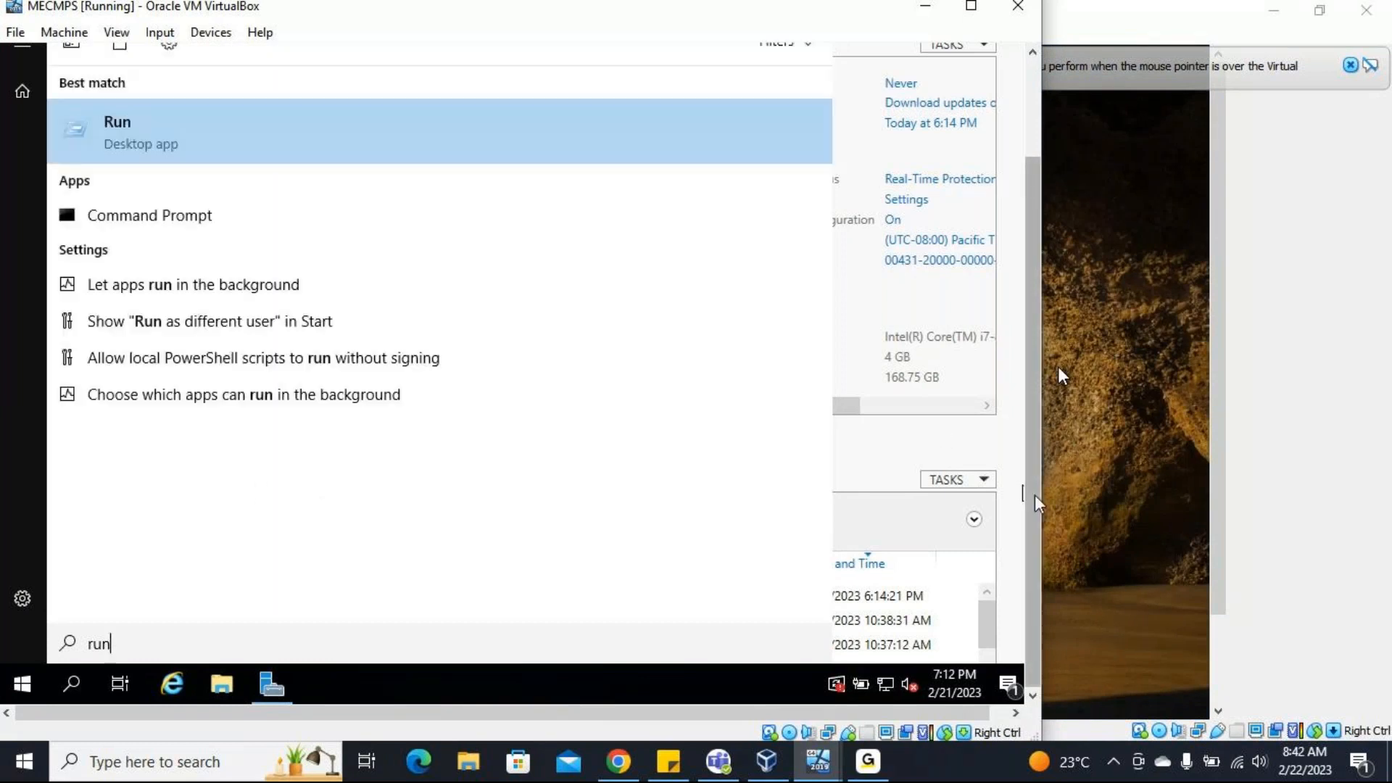
left_click(421, 181)
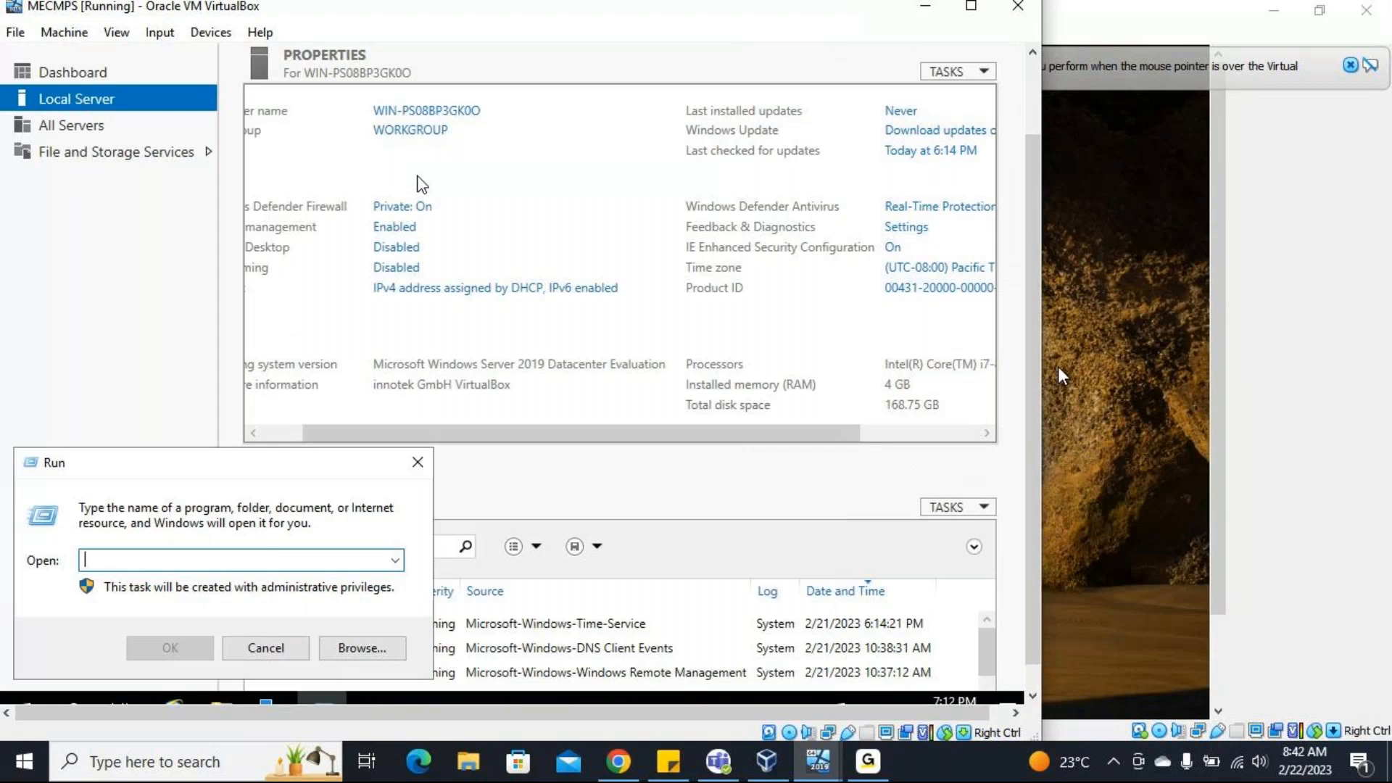
type("sconfig")
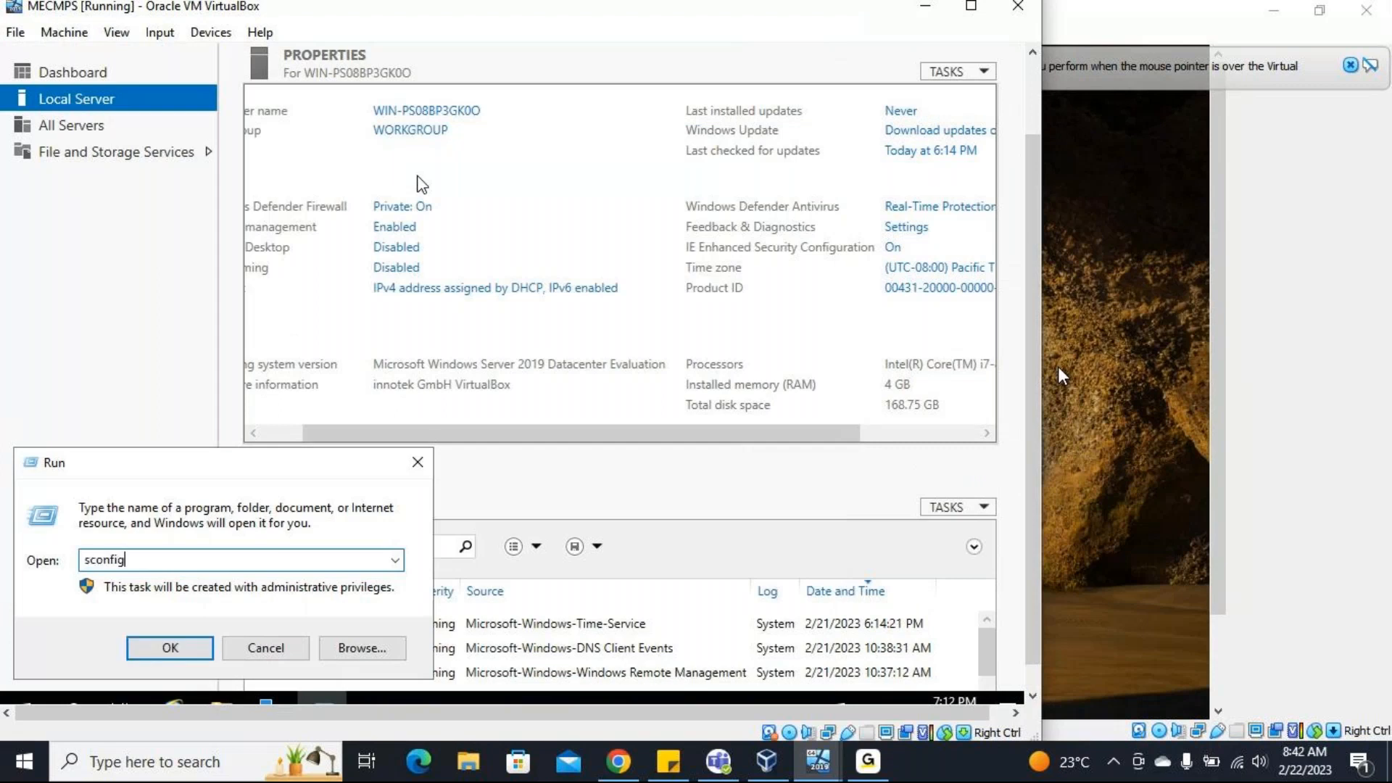
key("Return")
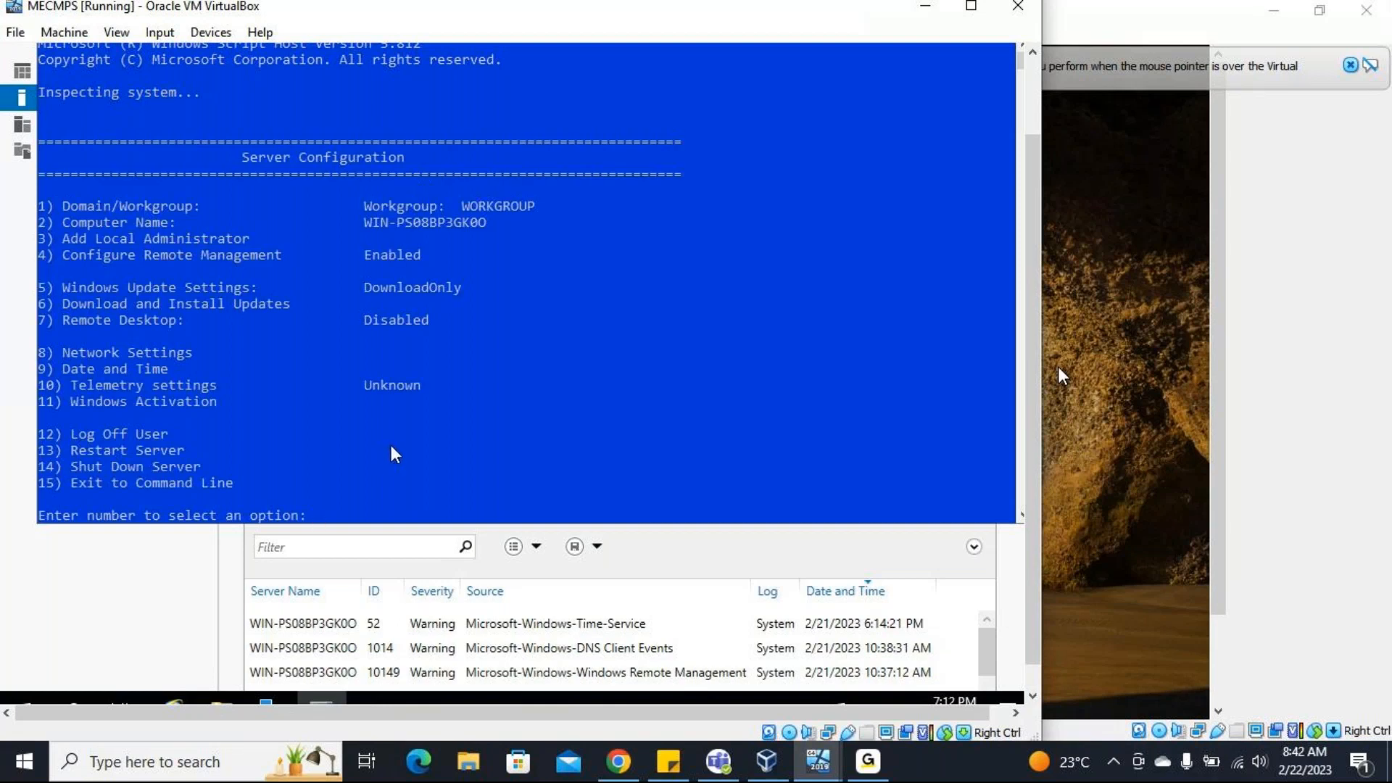
Set Windows Update Settings to Manual with option 5, acknowledge the message and exit the Server Configuration tool with option 15.
type("5")
key("Return")
type("m")
key("Return")
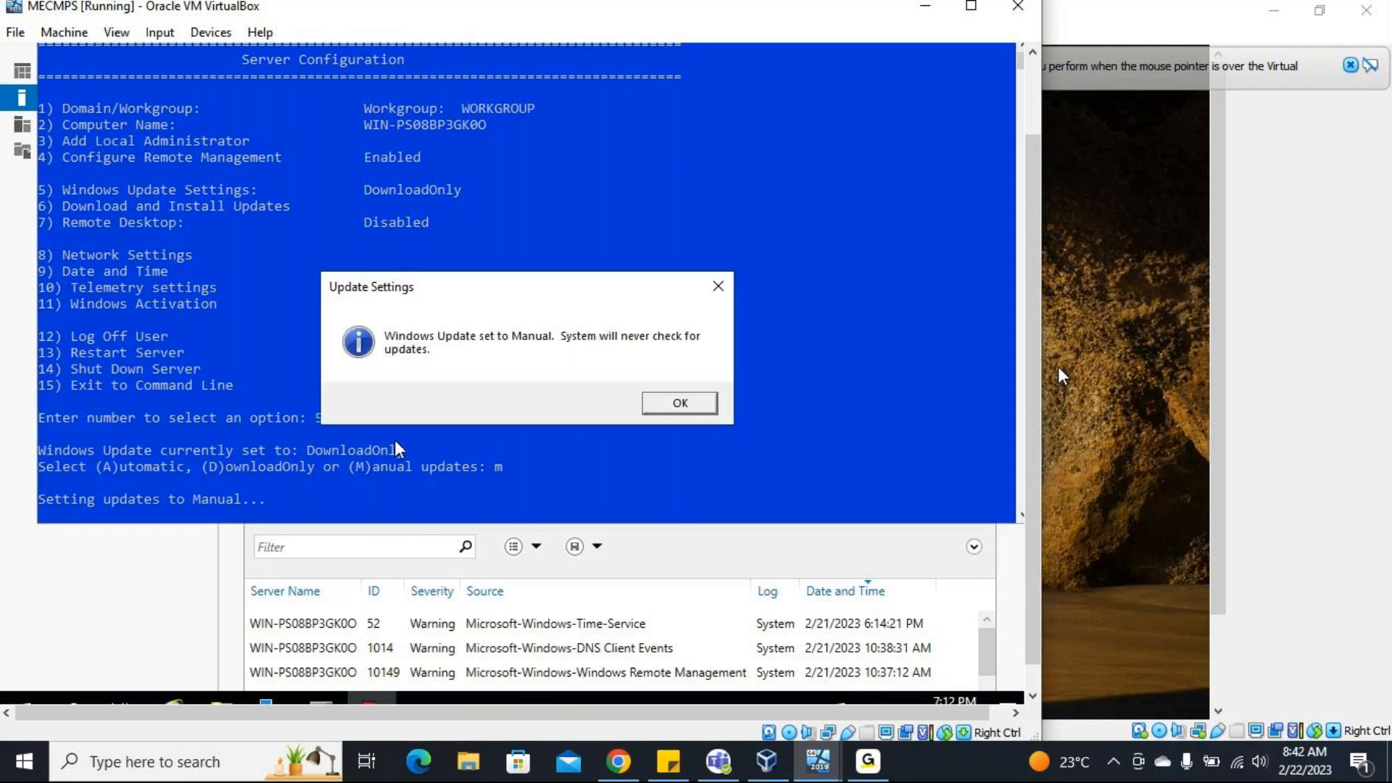
left_click(713, 404)
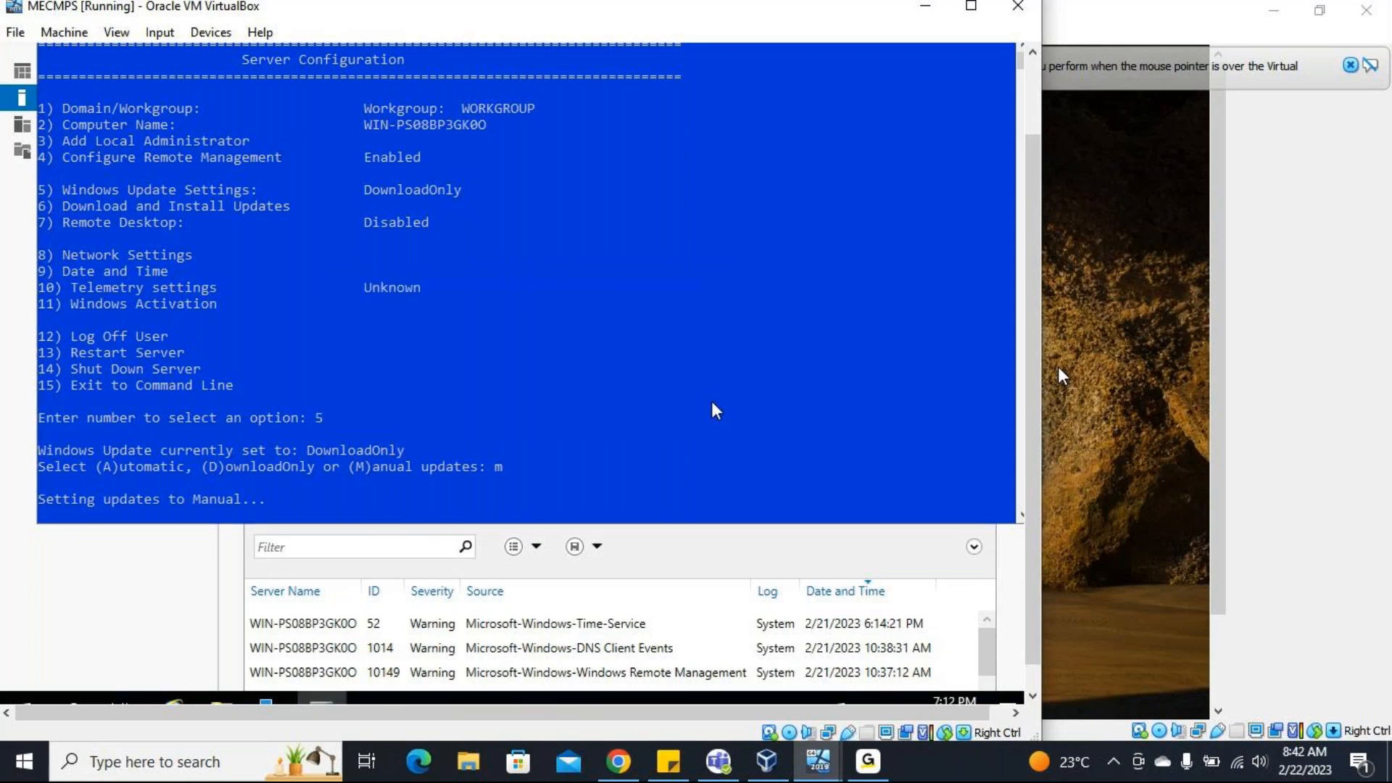
type("exit")
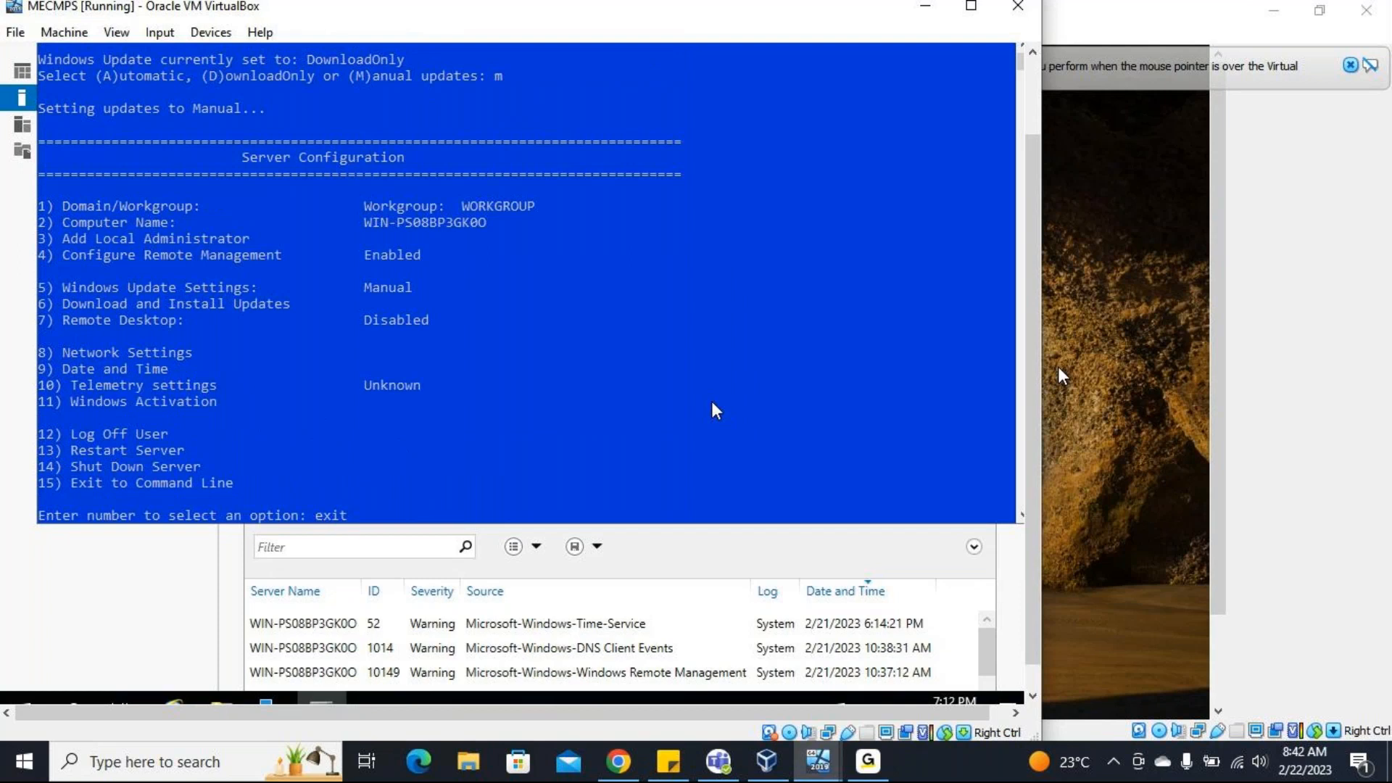
key("Return")
type("15")
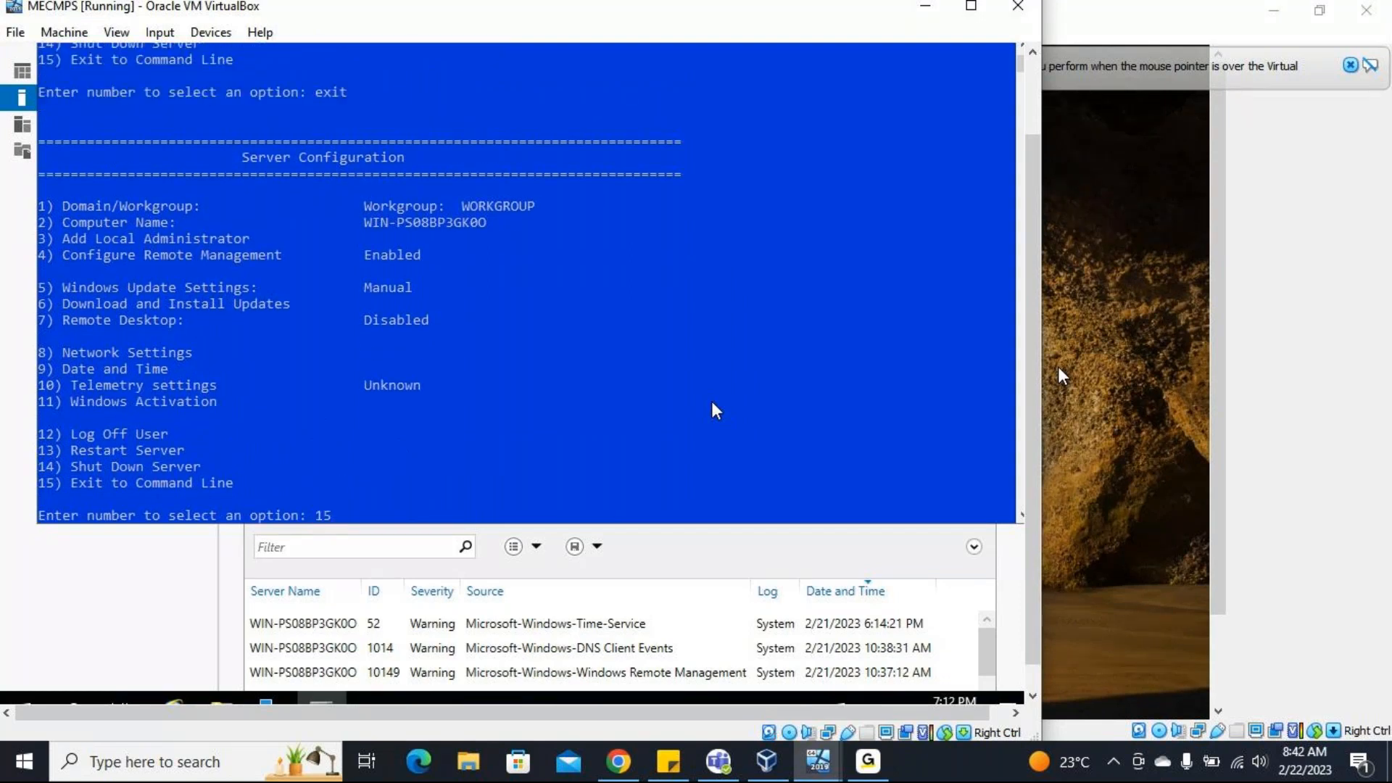
key("Return")
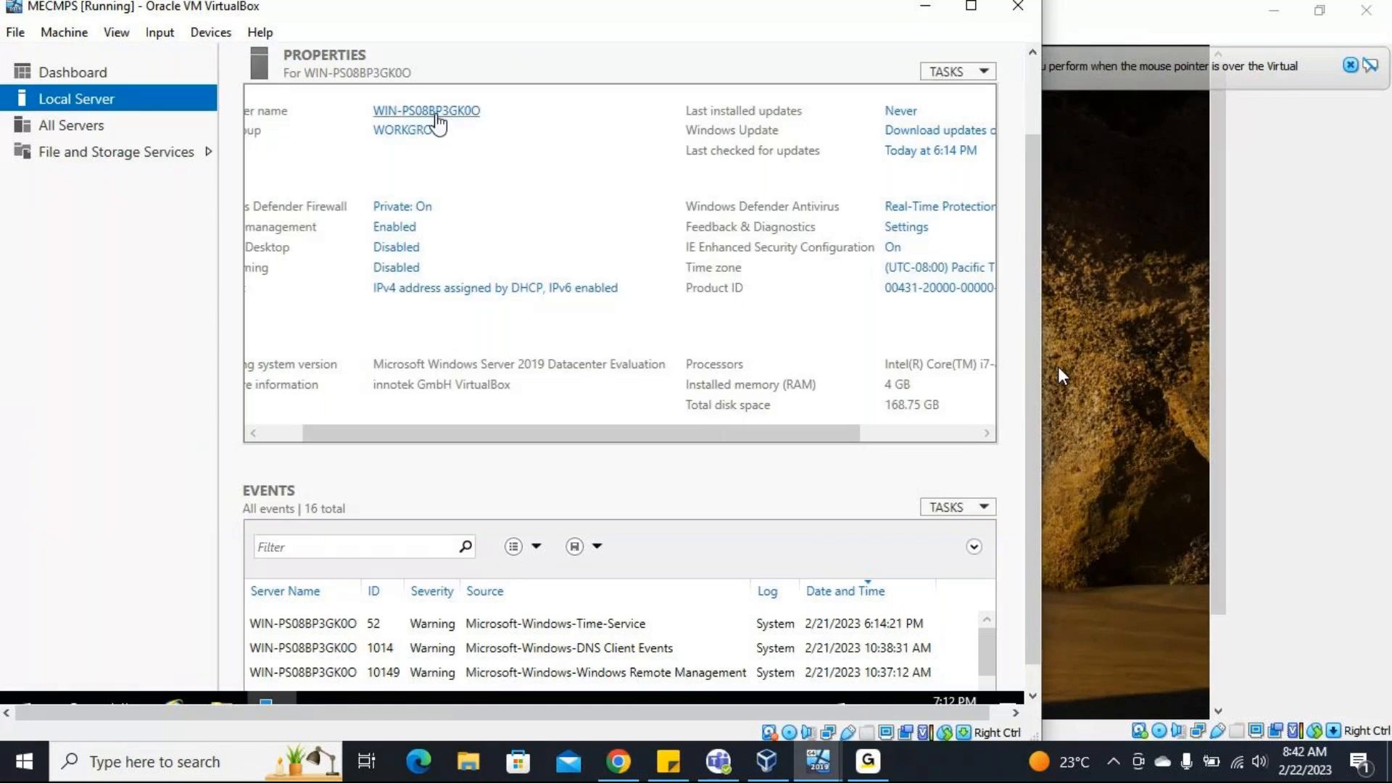
Change the server's computer name to MECMPS, keeping it in the workgroup WORKGROUP.
left_click(436, 114)
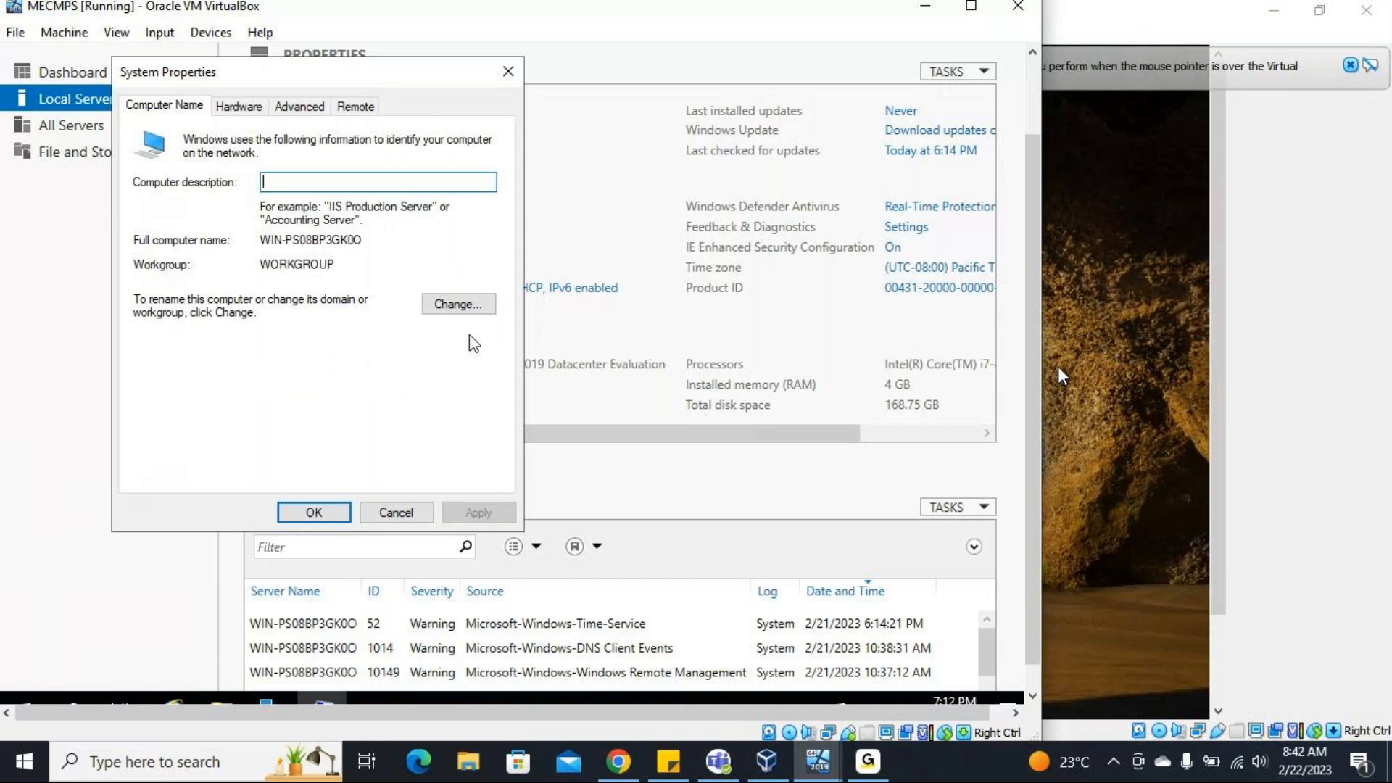
left_click(464, 305)
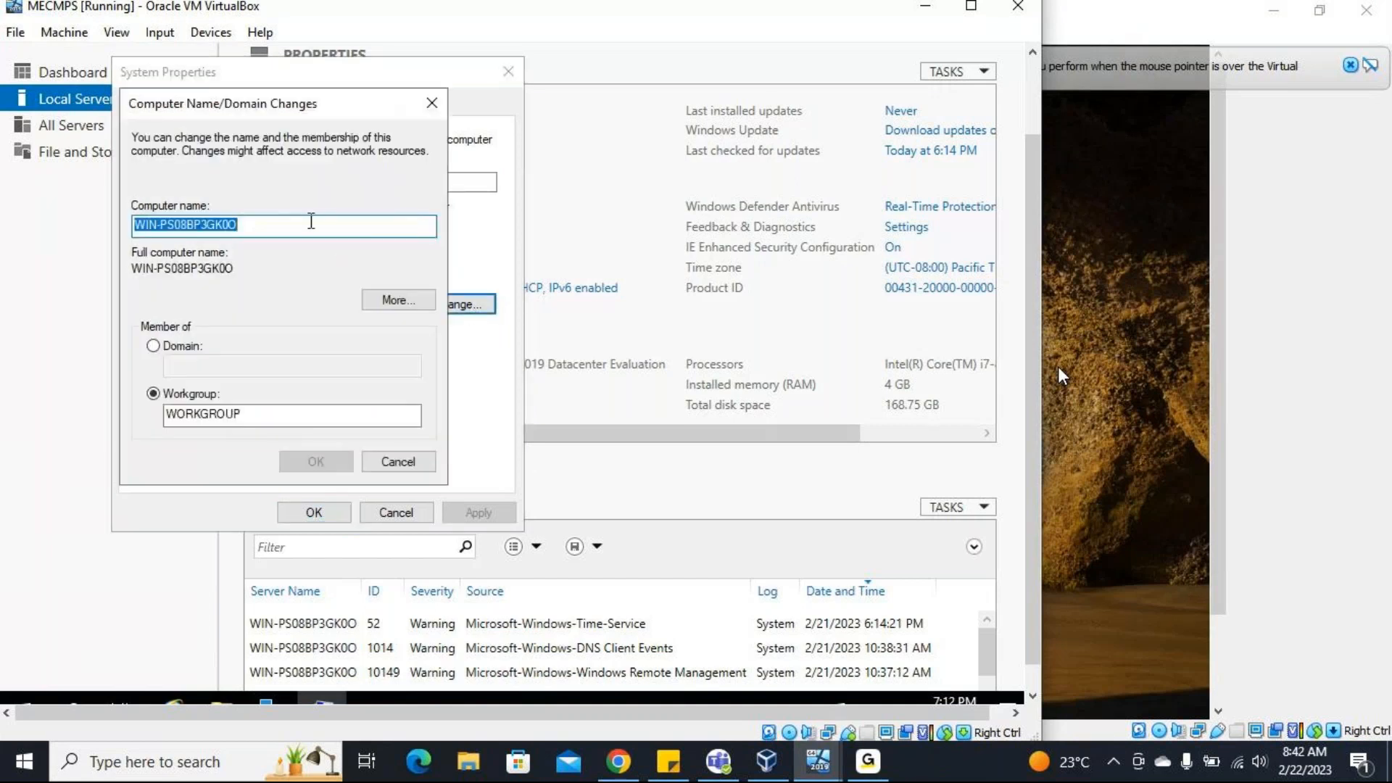
key("BackSpace")
type("M")
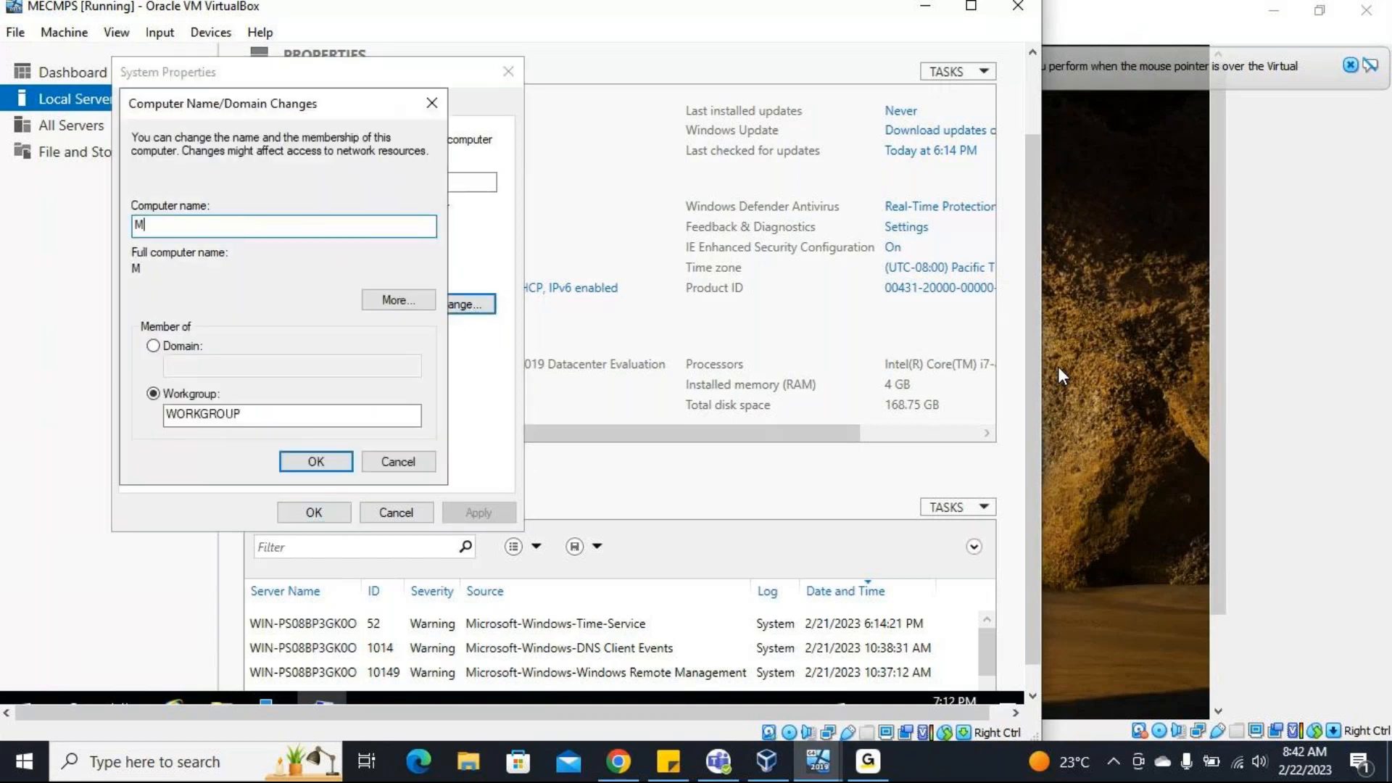
type("ECMPS")
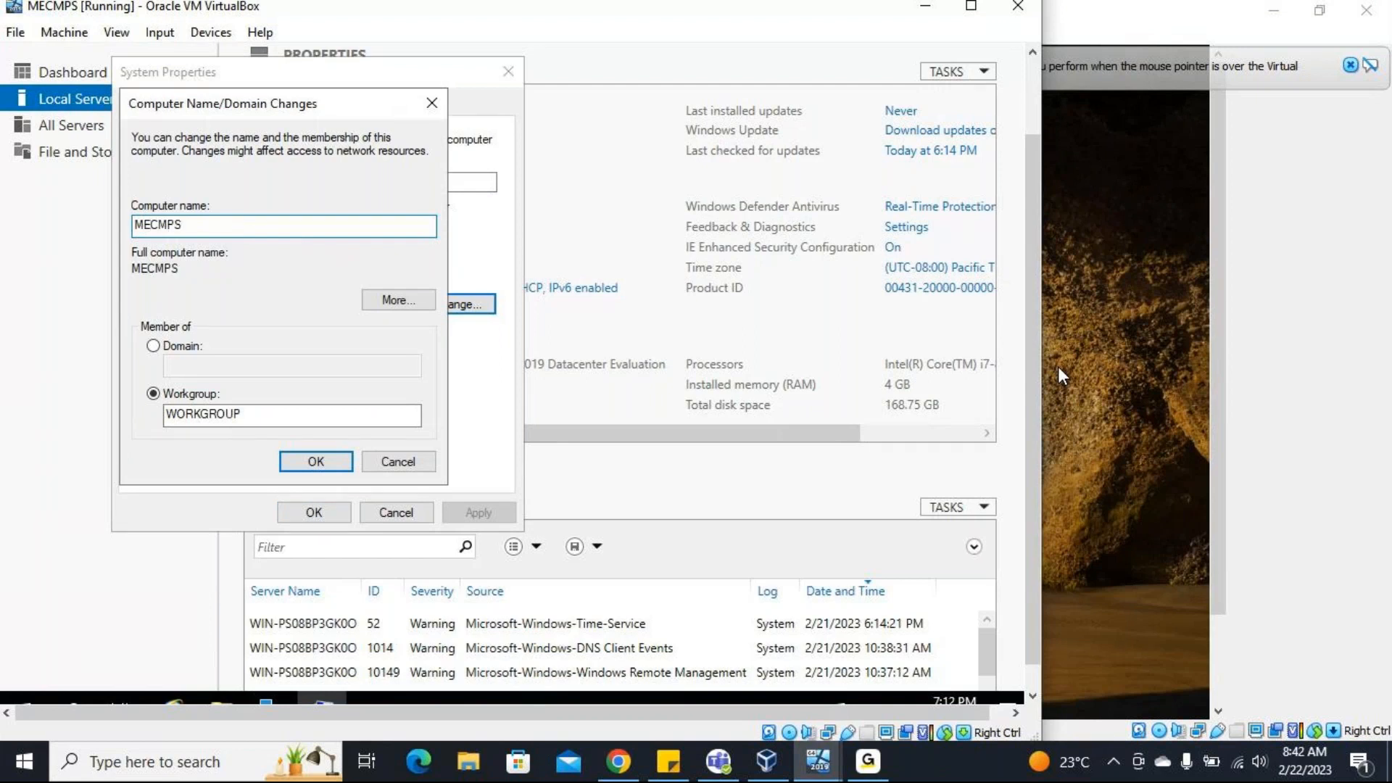
left_click(319, 463)
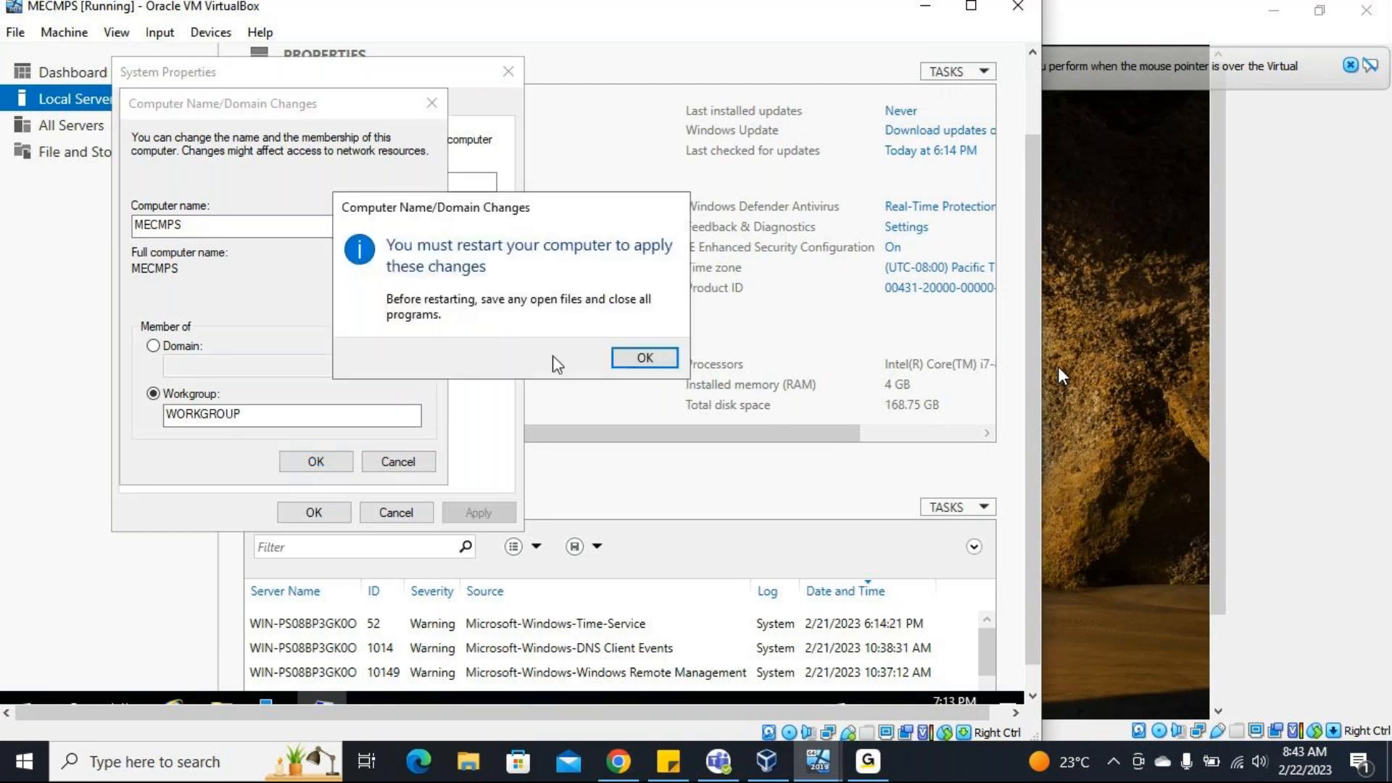
Restart the MECMPS server immediately to apply the new name, minimize its window and switch to the VirtualBox Manager.
left_click(644, 358)
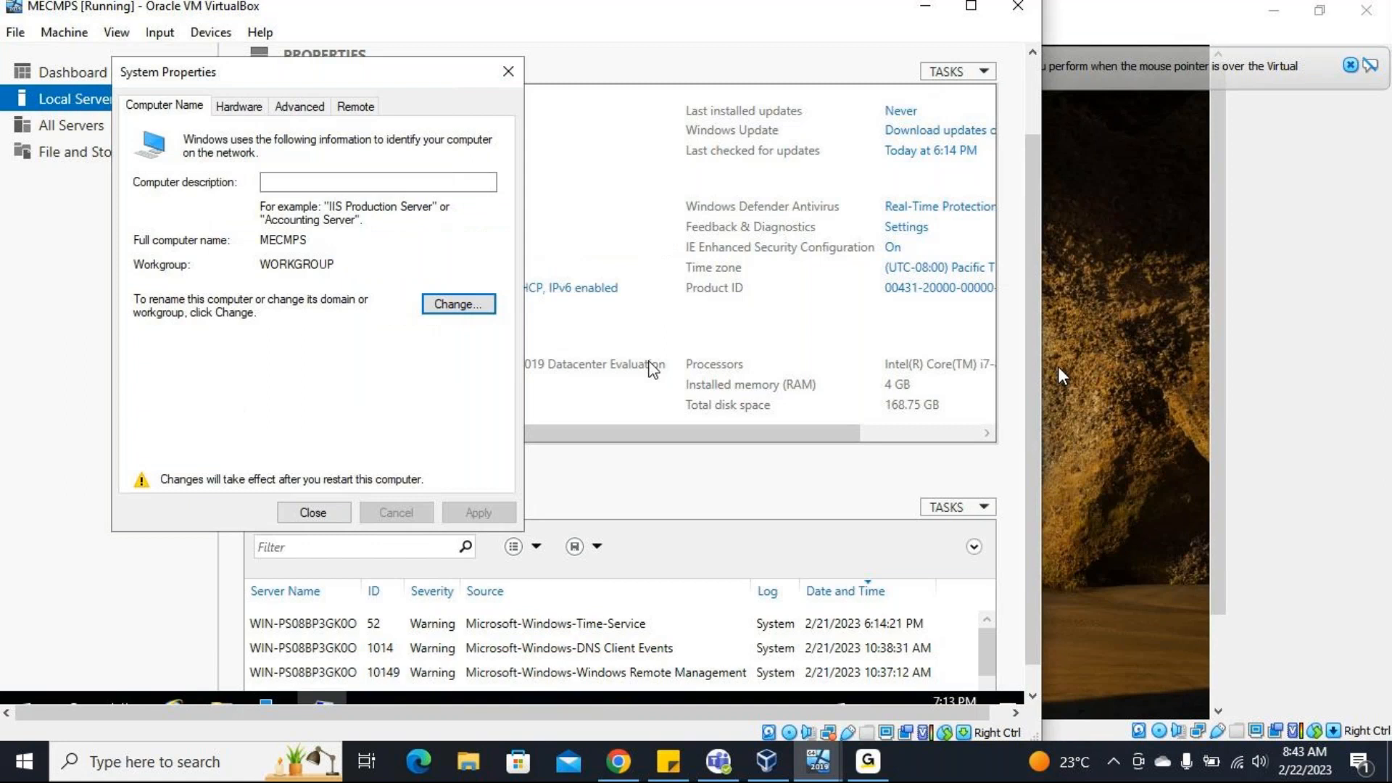
left_click(328, 512)
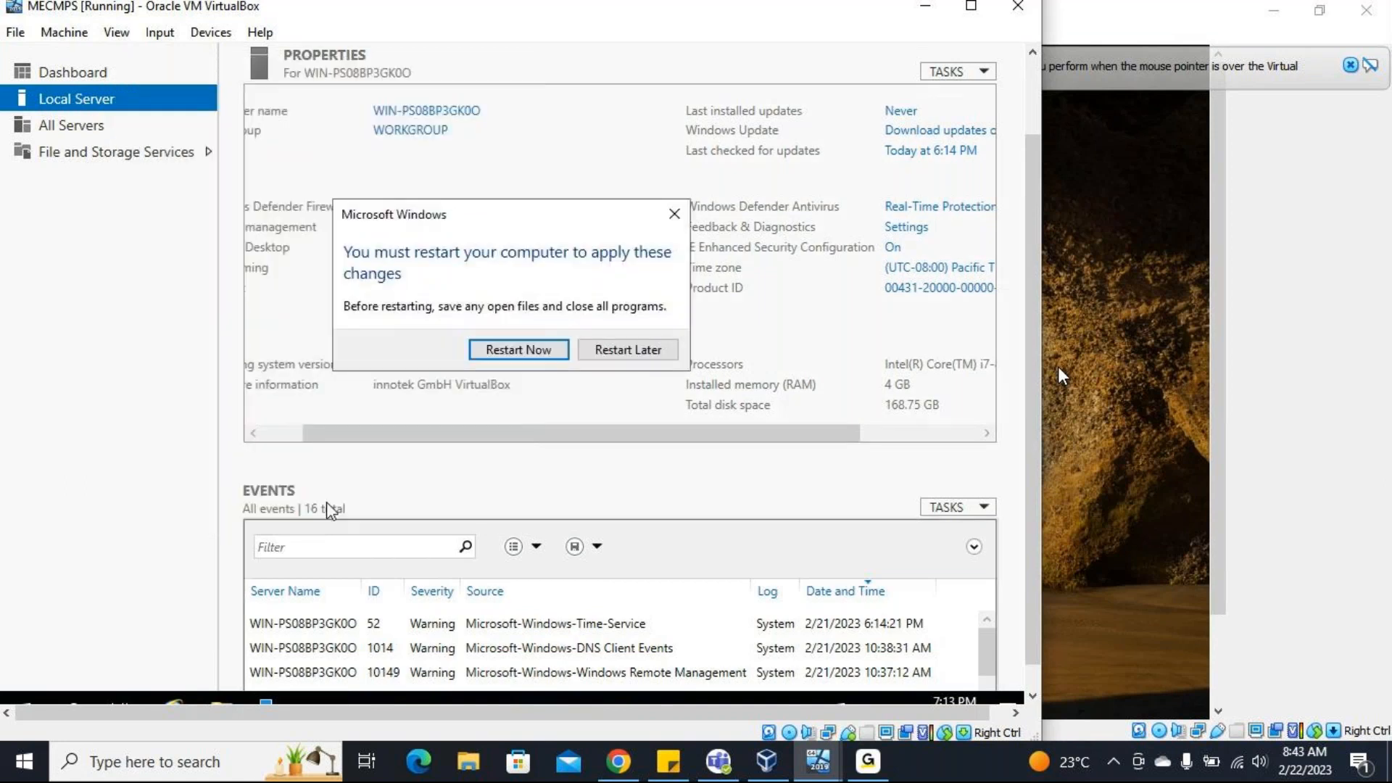
left_click(541, 352)
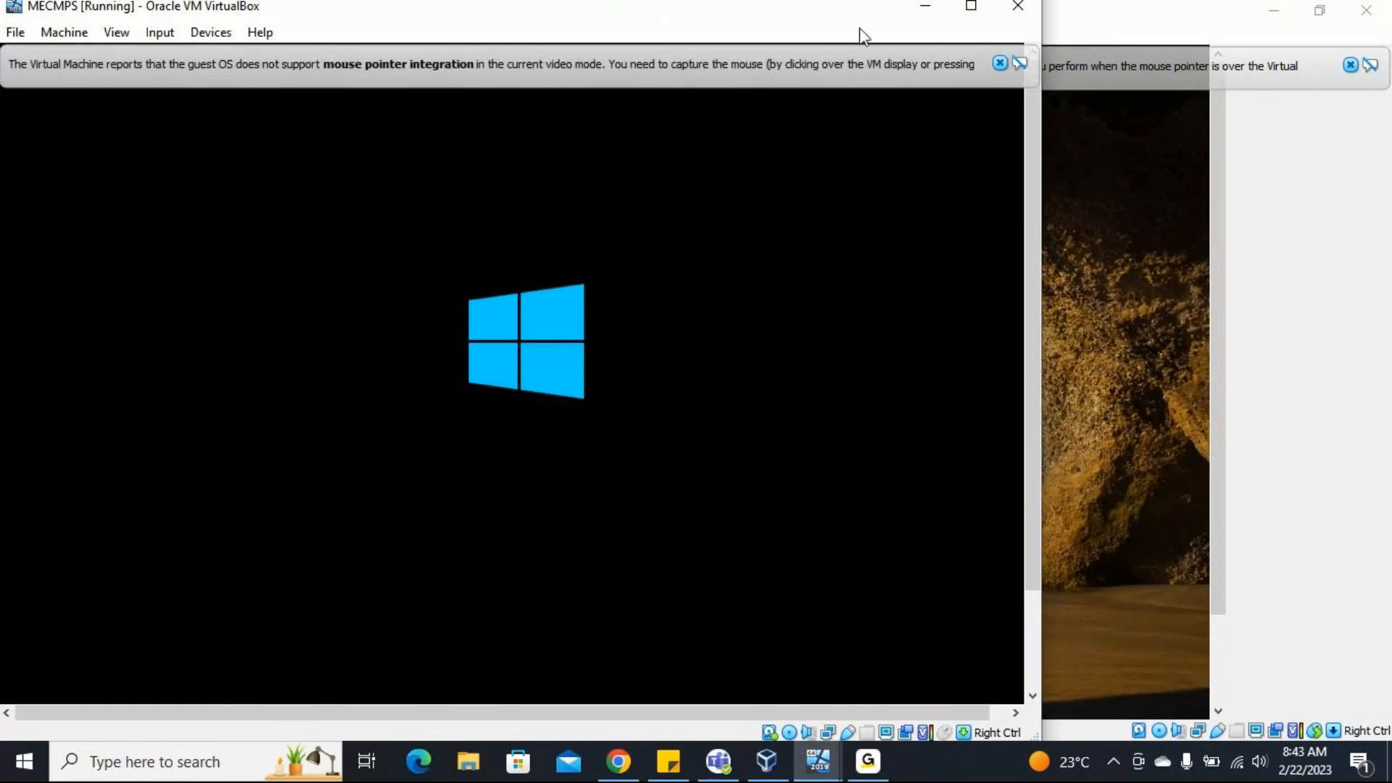
left_click(924, 7)
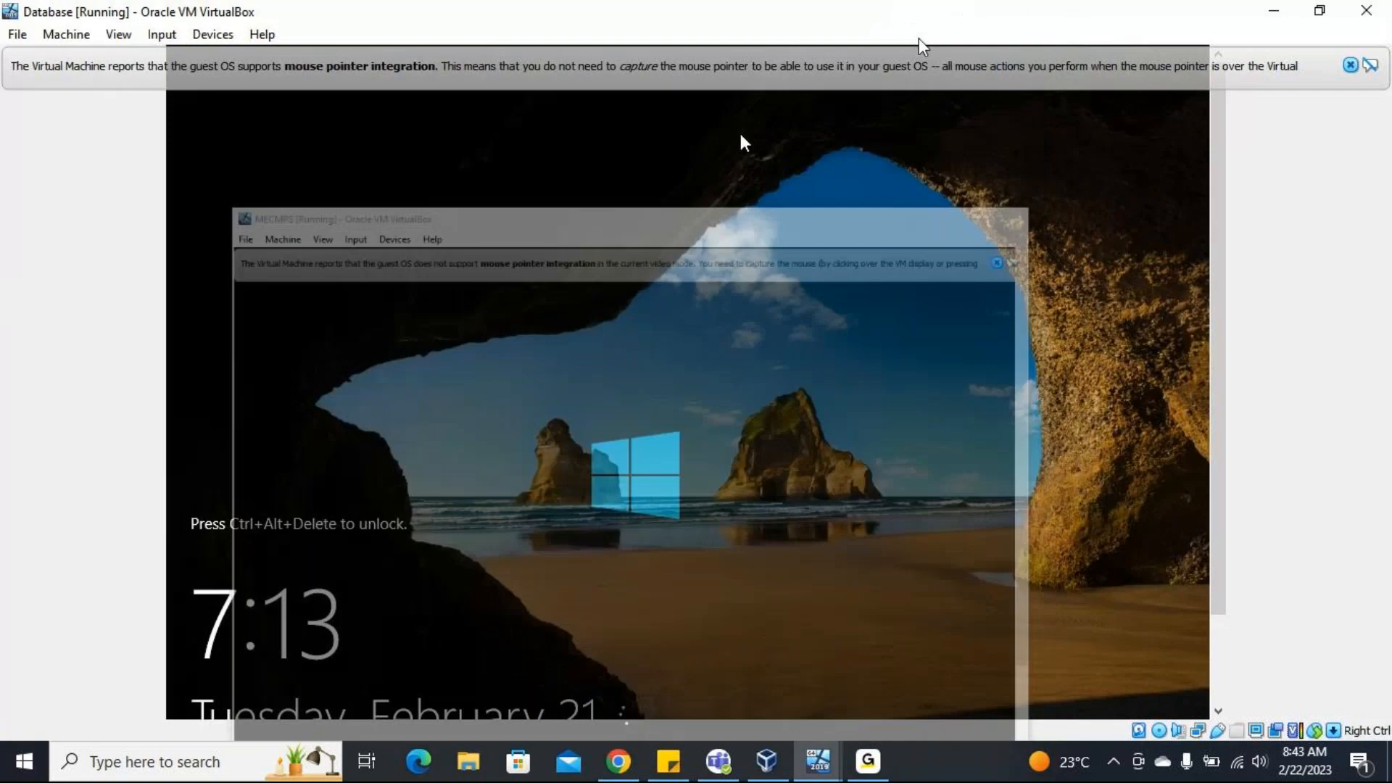
left_click(766, 761)
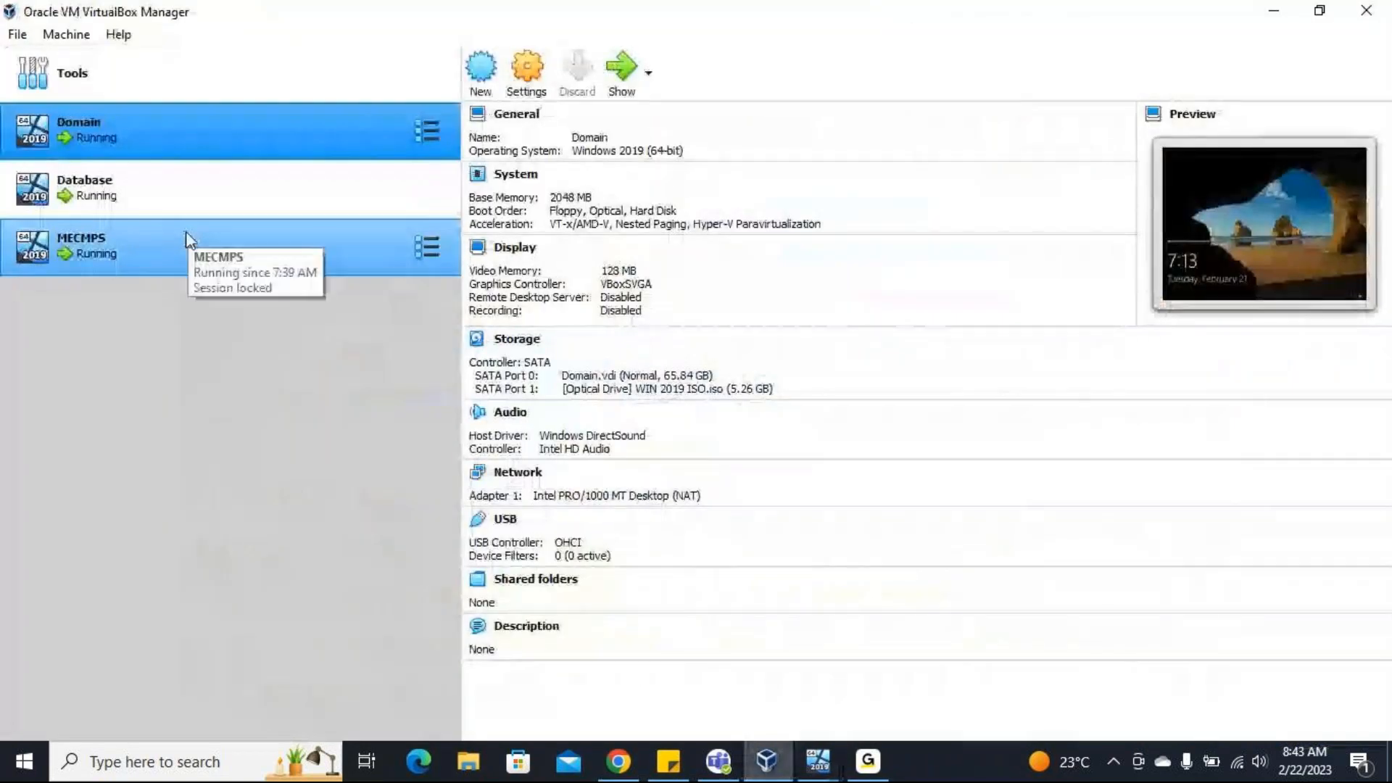